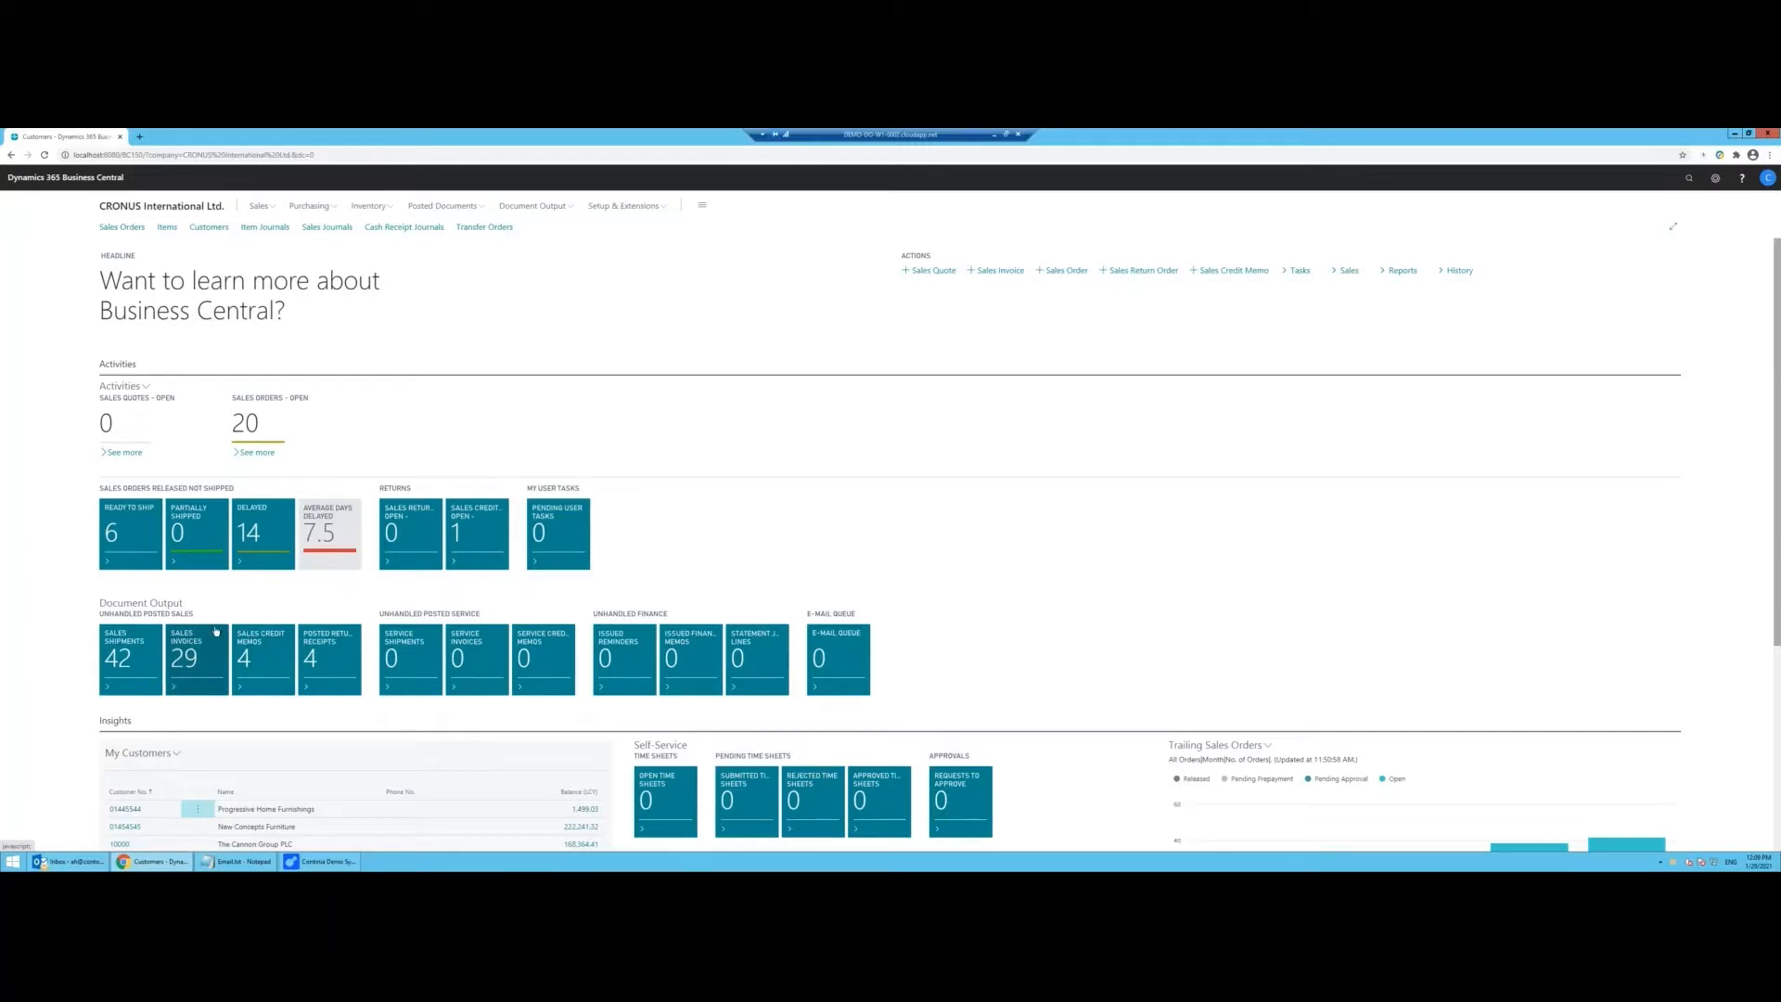
Step: From the Sales Invoices tile, start an e-mail draft for invoice 103002
{"action": "left_click", "coordinate": [216, 631]}
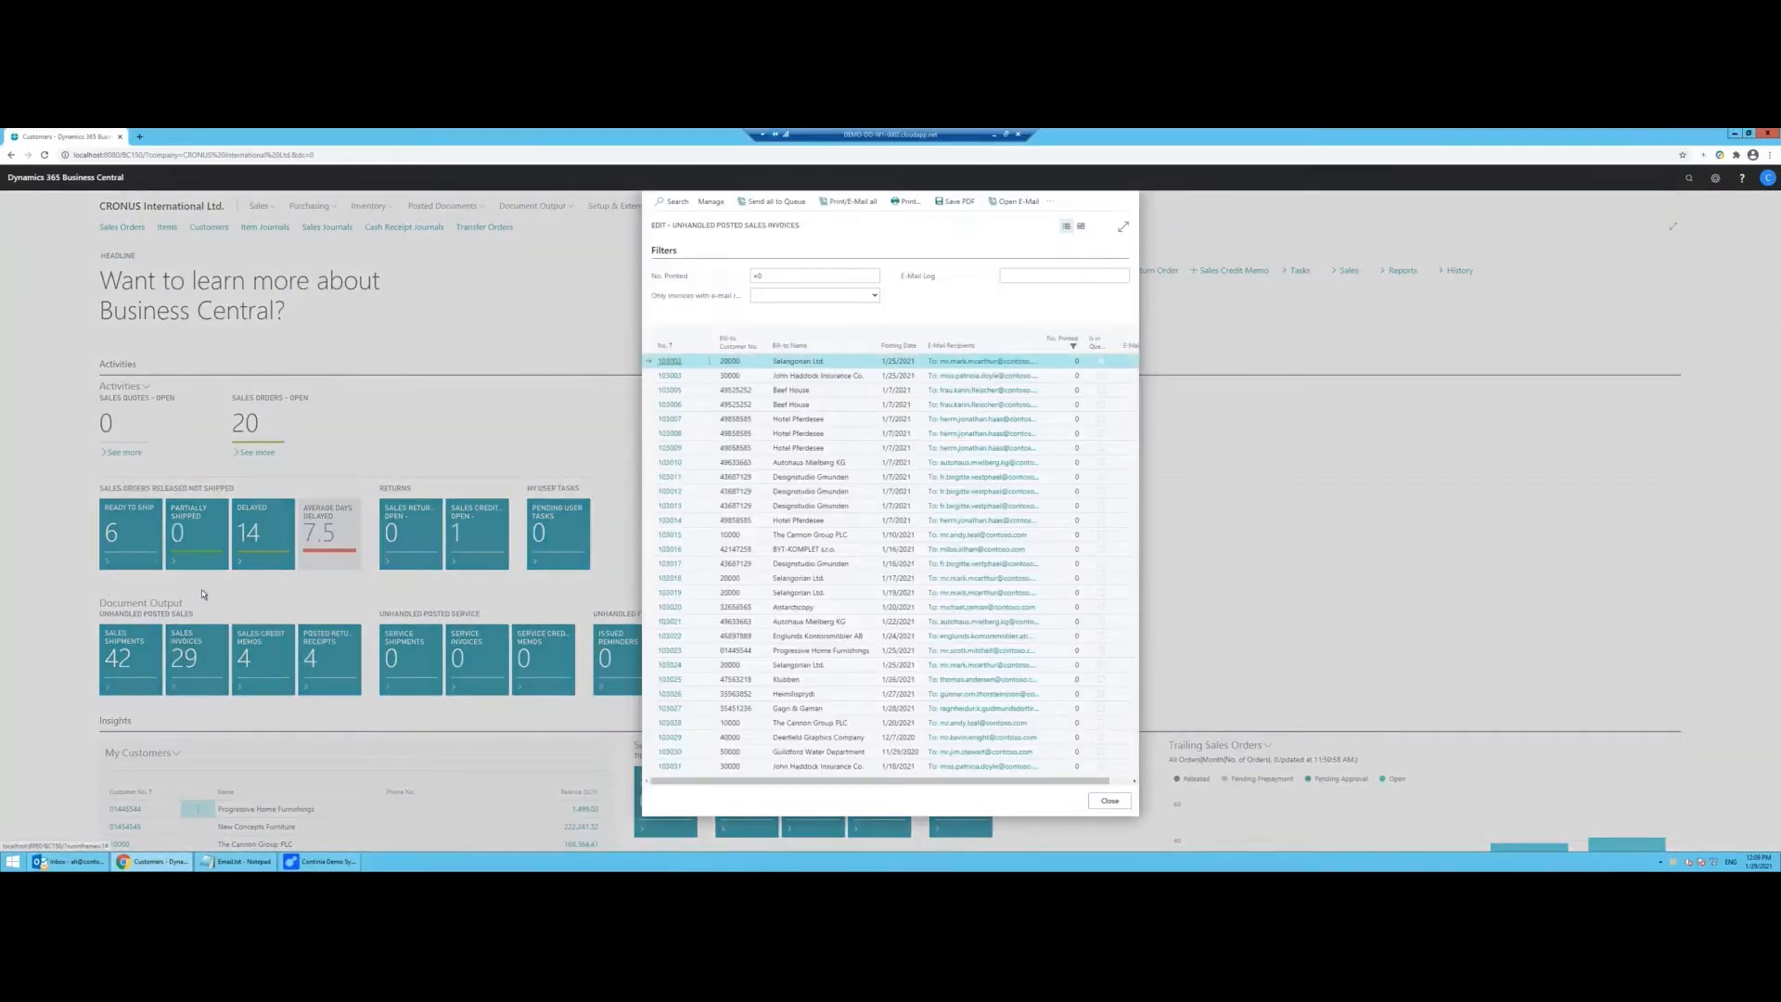
{"action": "left_click", "coordinate": [1016, 203]}
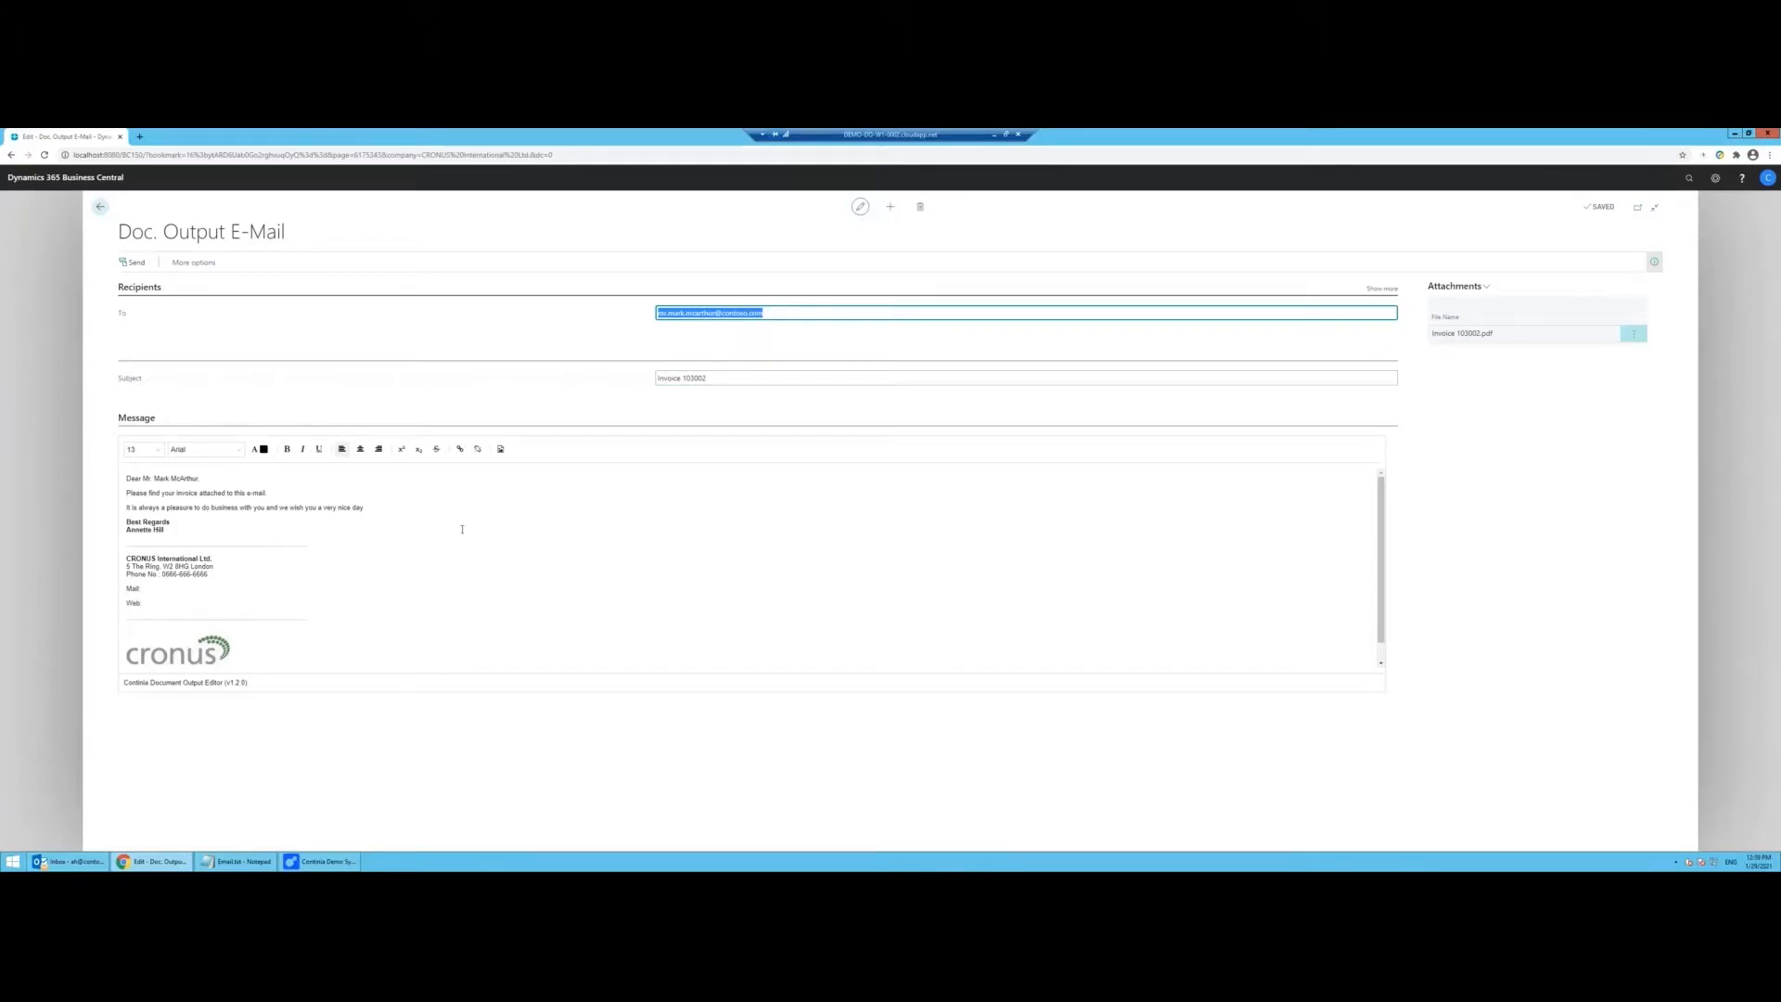
Step: Add the Covid-19 delivery-delay note below the existing message text
{"action": "left_click", "coordinate": [404, 506]}
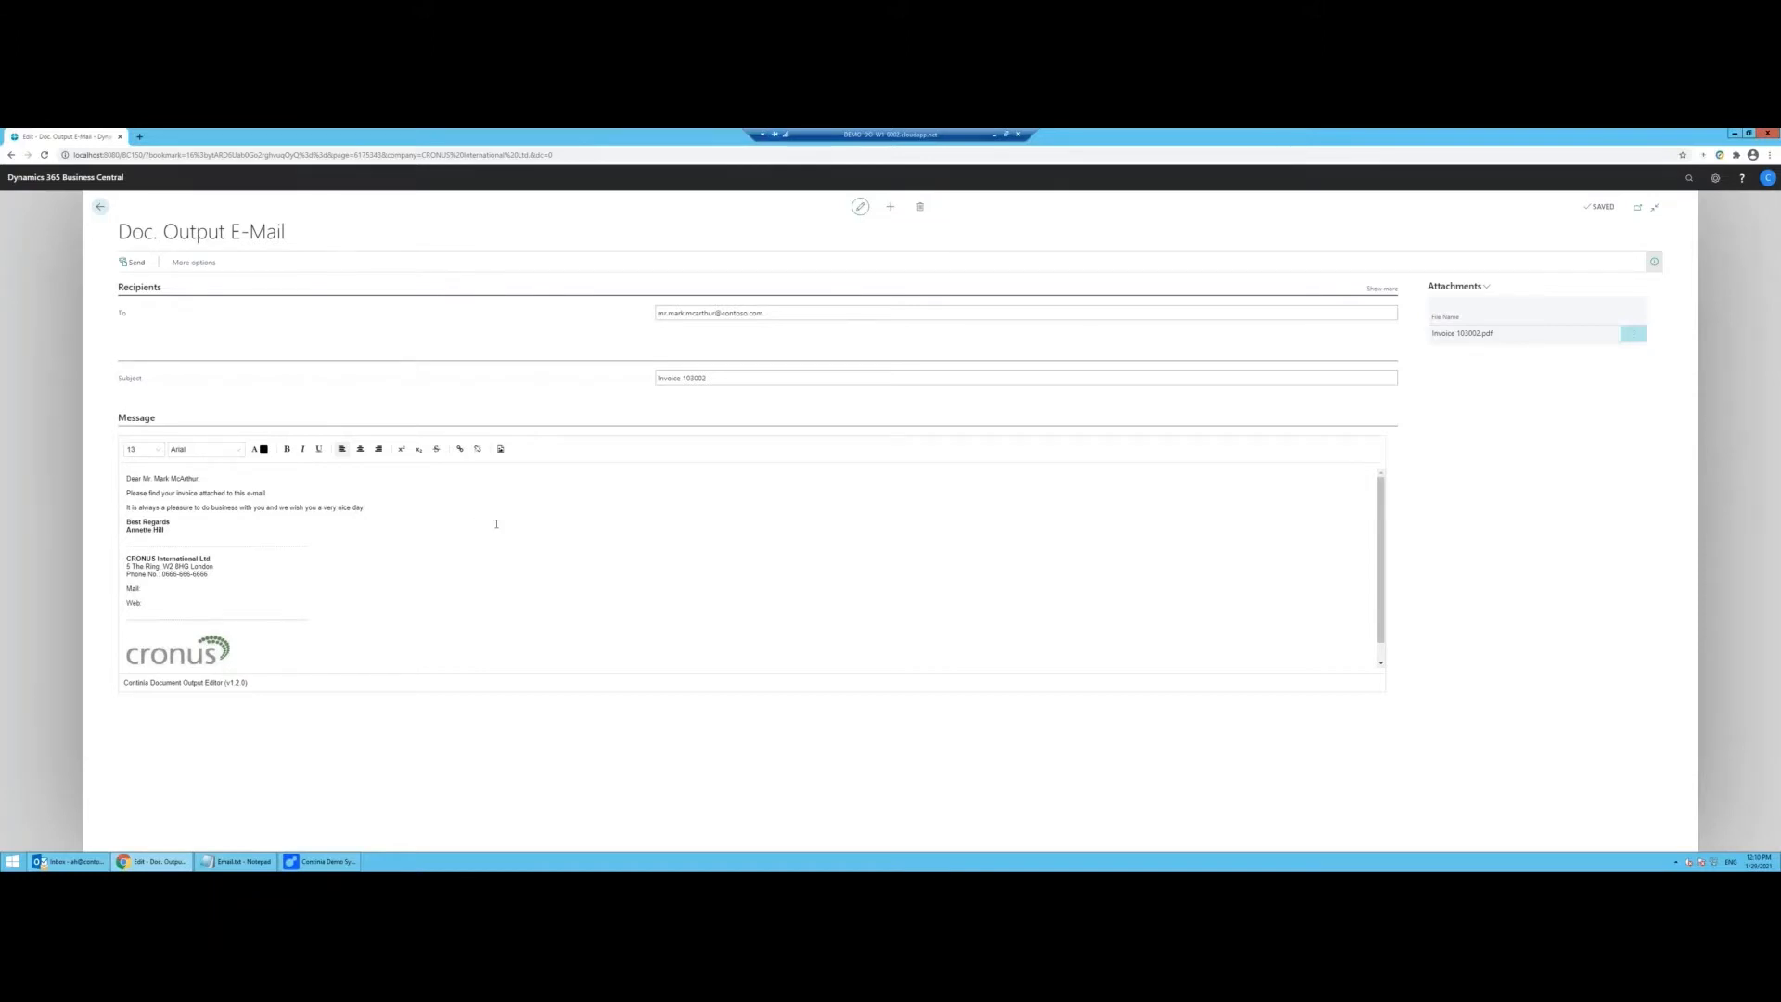
{"action": "key", "text": "Return"}
{"action": "key", "text": "Return"}
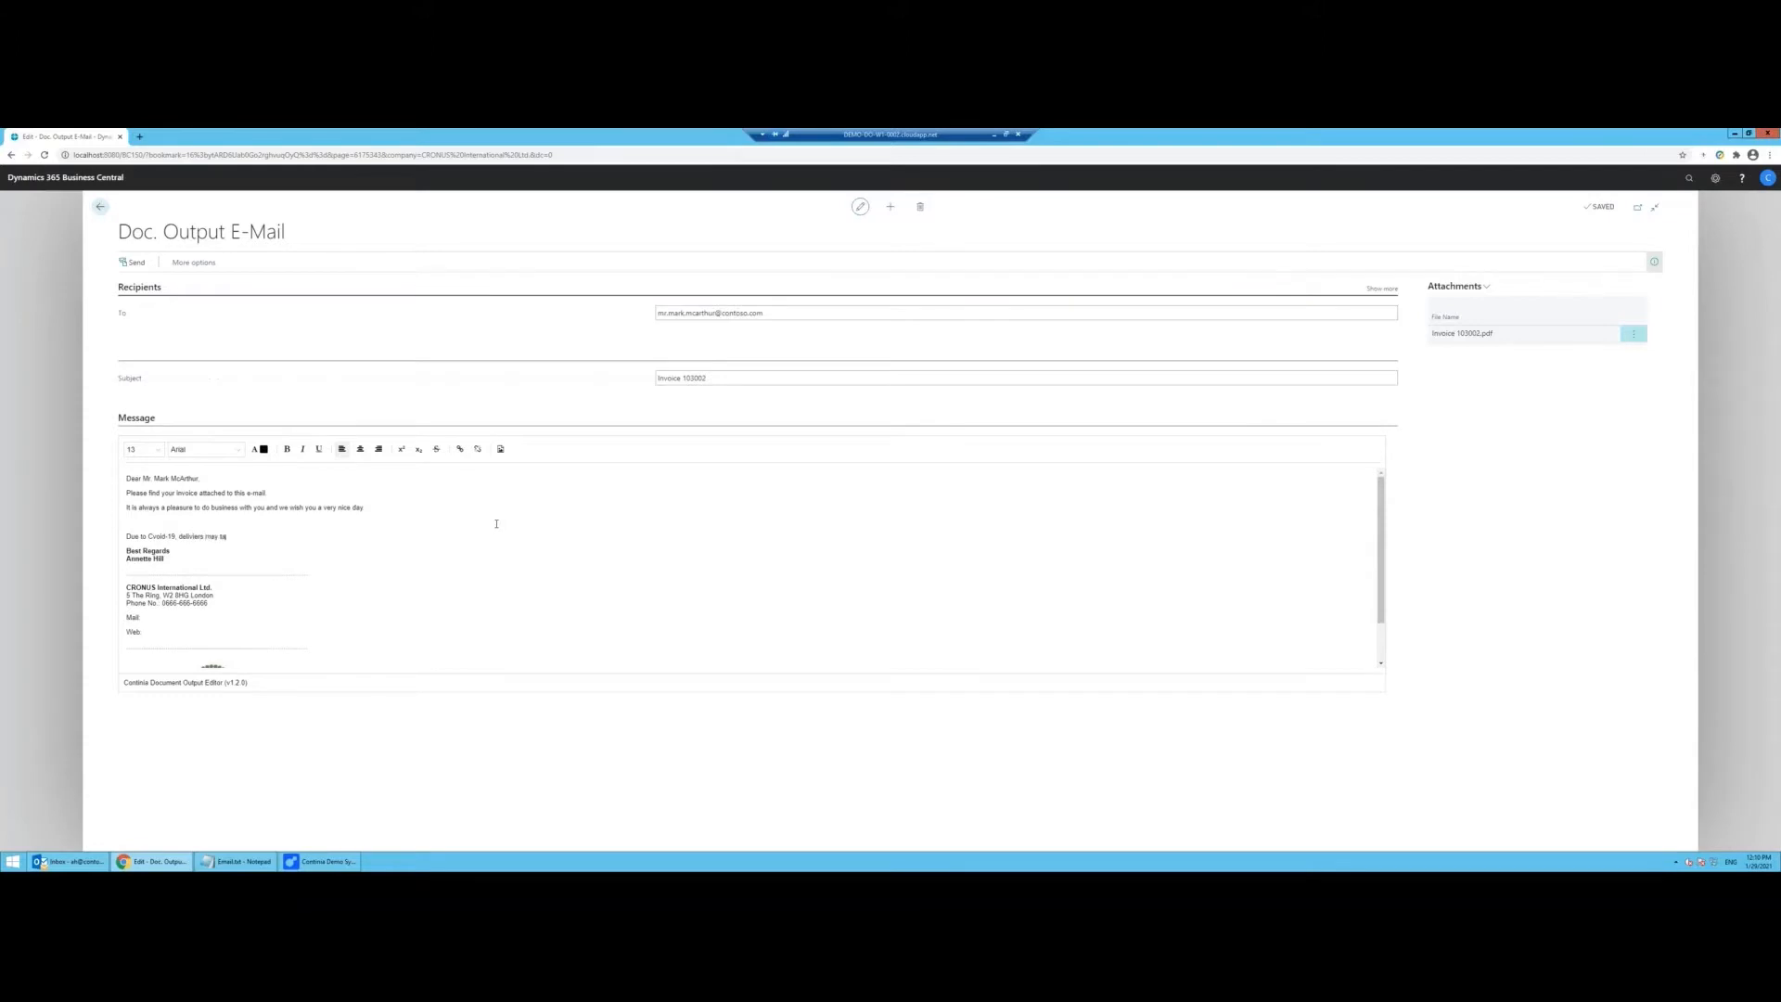
{"action": "type", "text": "longer"}
Step: Preview the attached invoice PDF, then send the Invoice 103002 e-mail
{"action": "left_click", "coordinate": [1456, 286]}
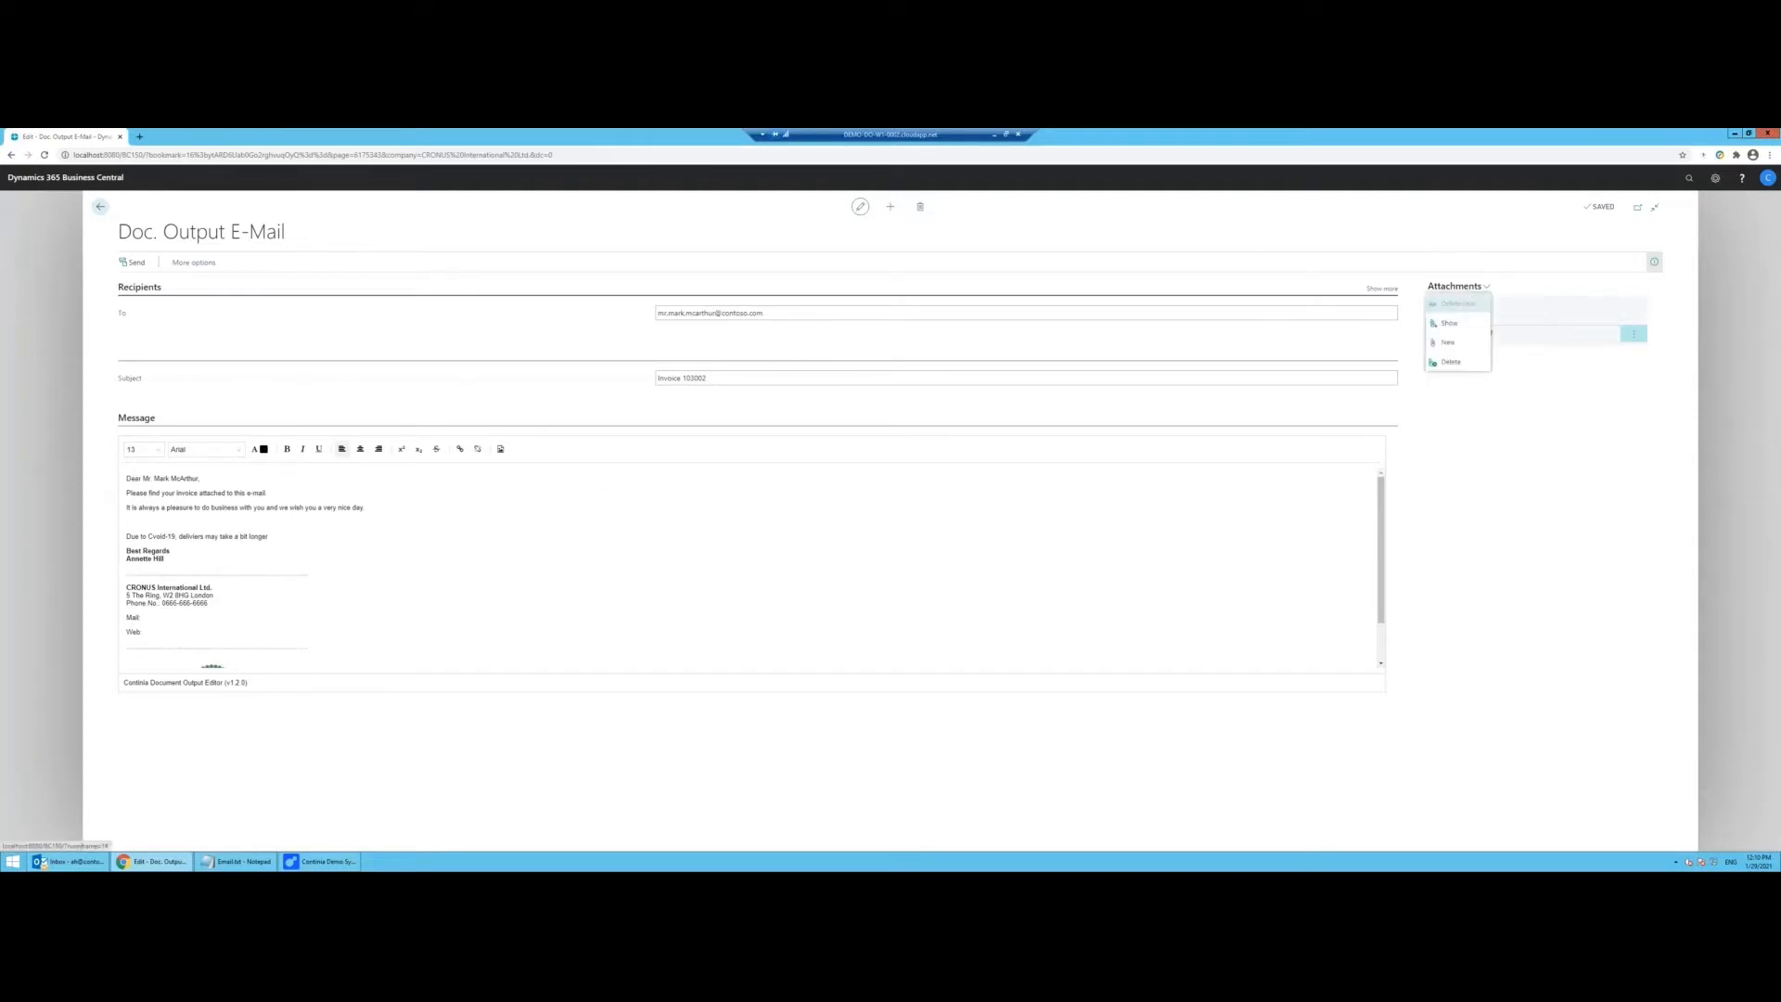
{"action": "left_click", "coordinate": [1462, 323]}
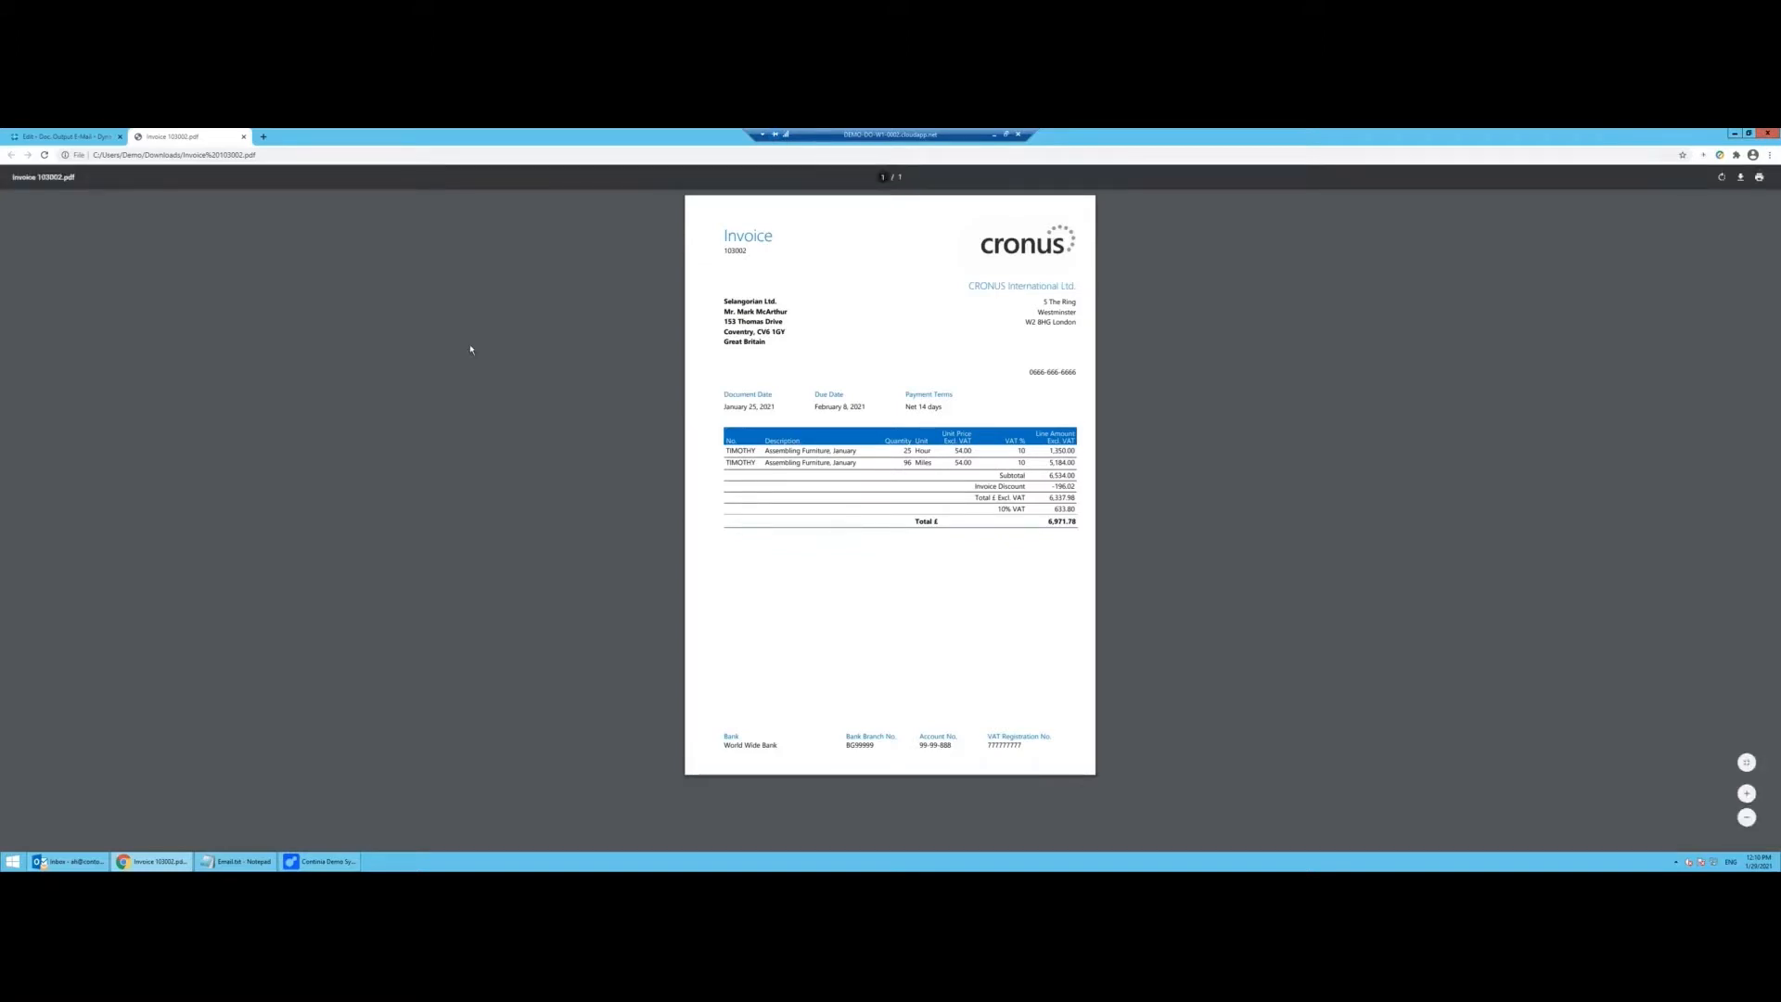
{"action": "left_click", "coordinate": [243, 136]}
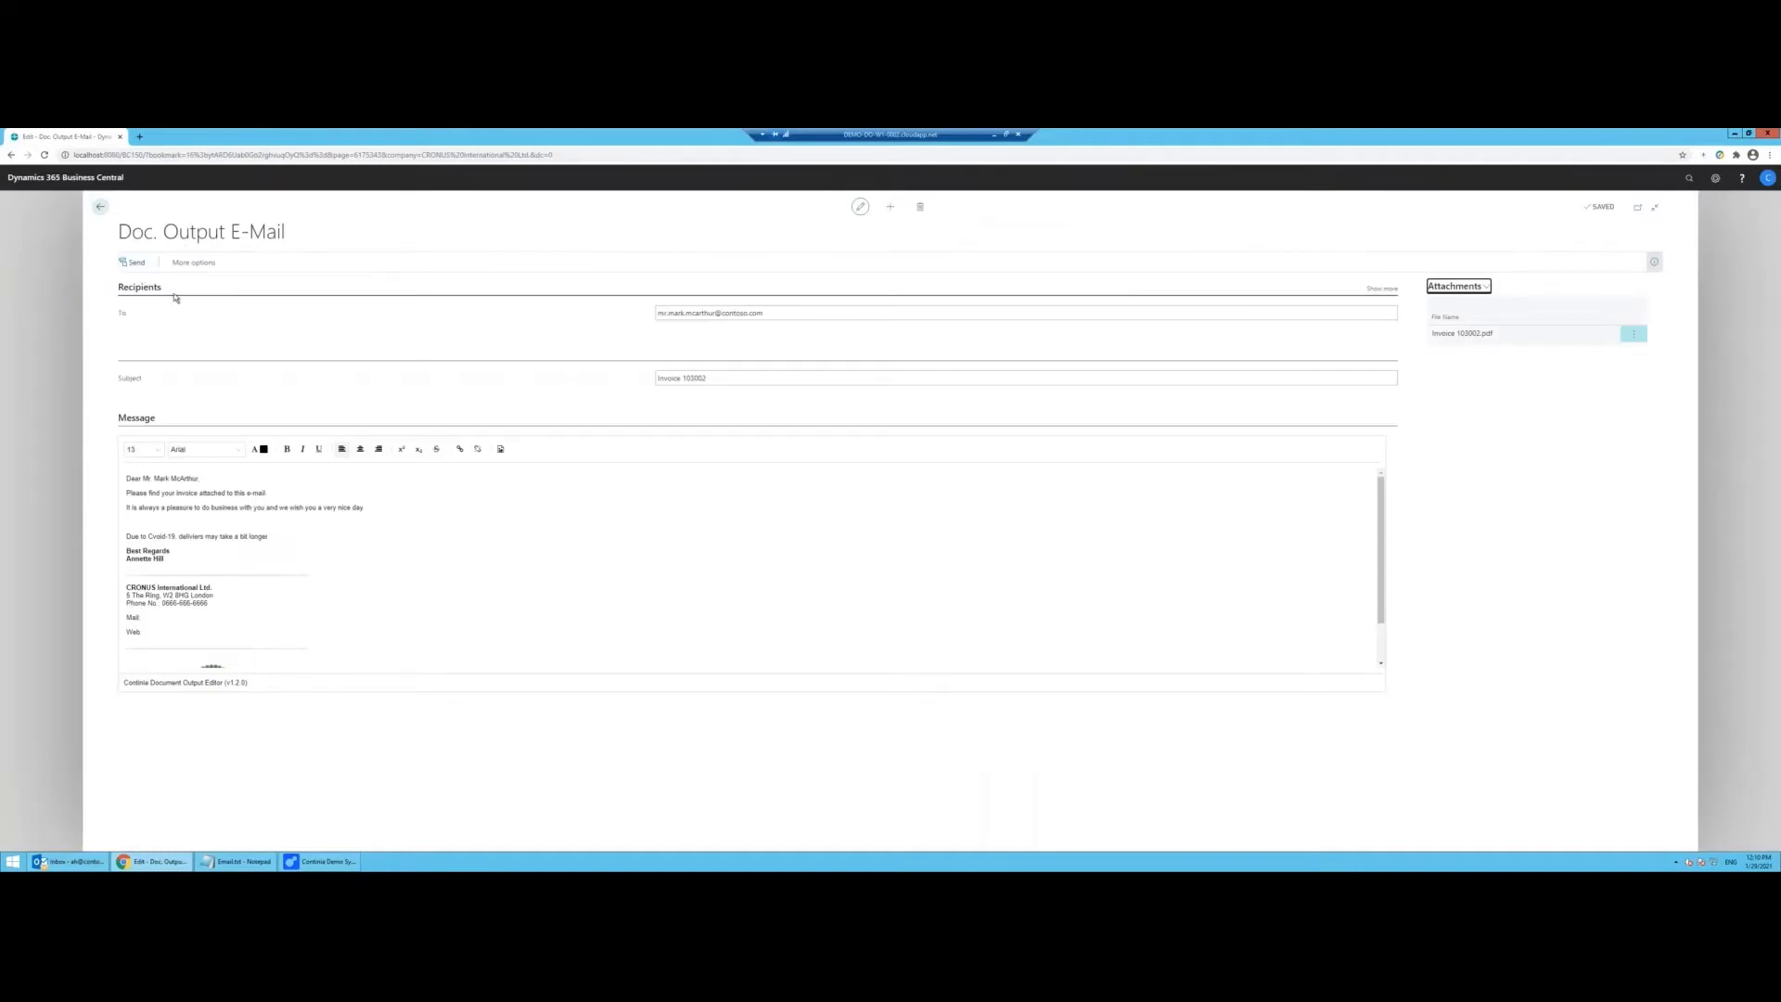
{"action": "left_click", "coordinate": [137, 264]}
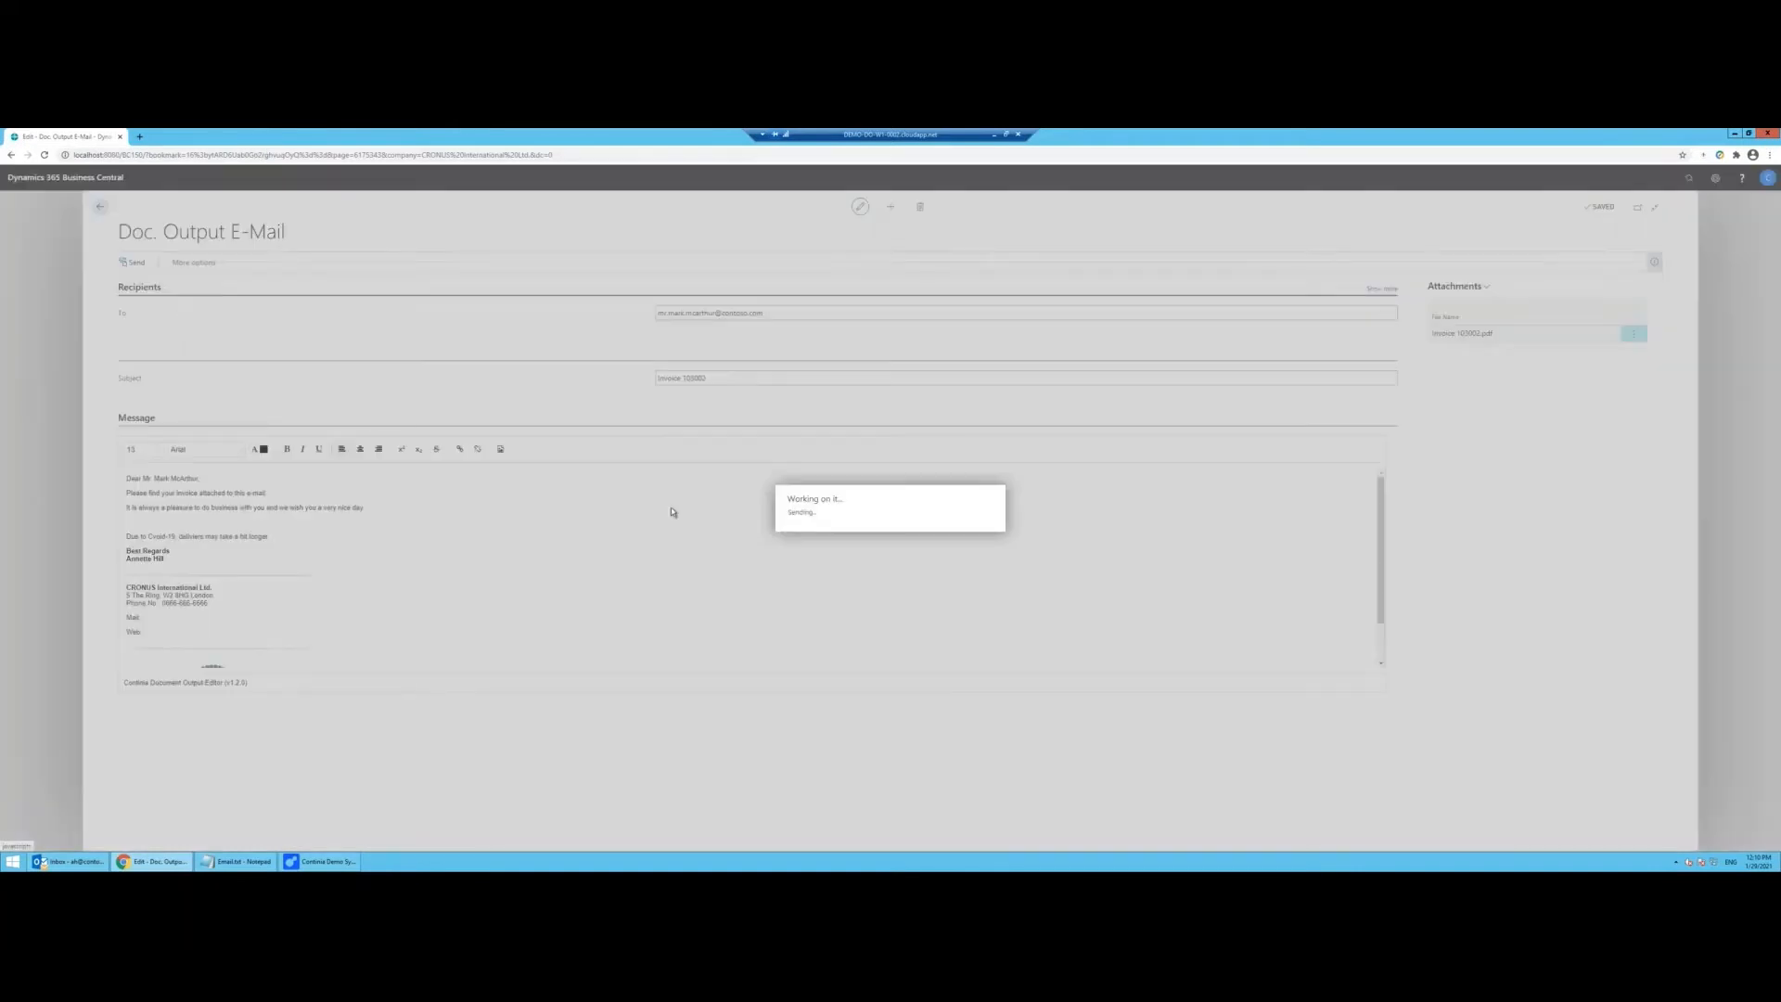
Step: Fetch new mail in Outlook and open the Invoice 103002 e-mail's PDF attachment
{"action": "left_click", "coordinate": [41, 862]}
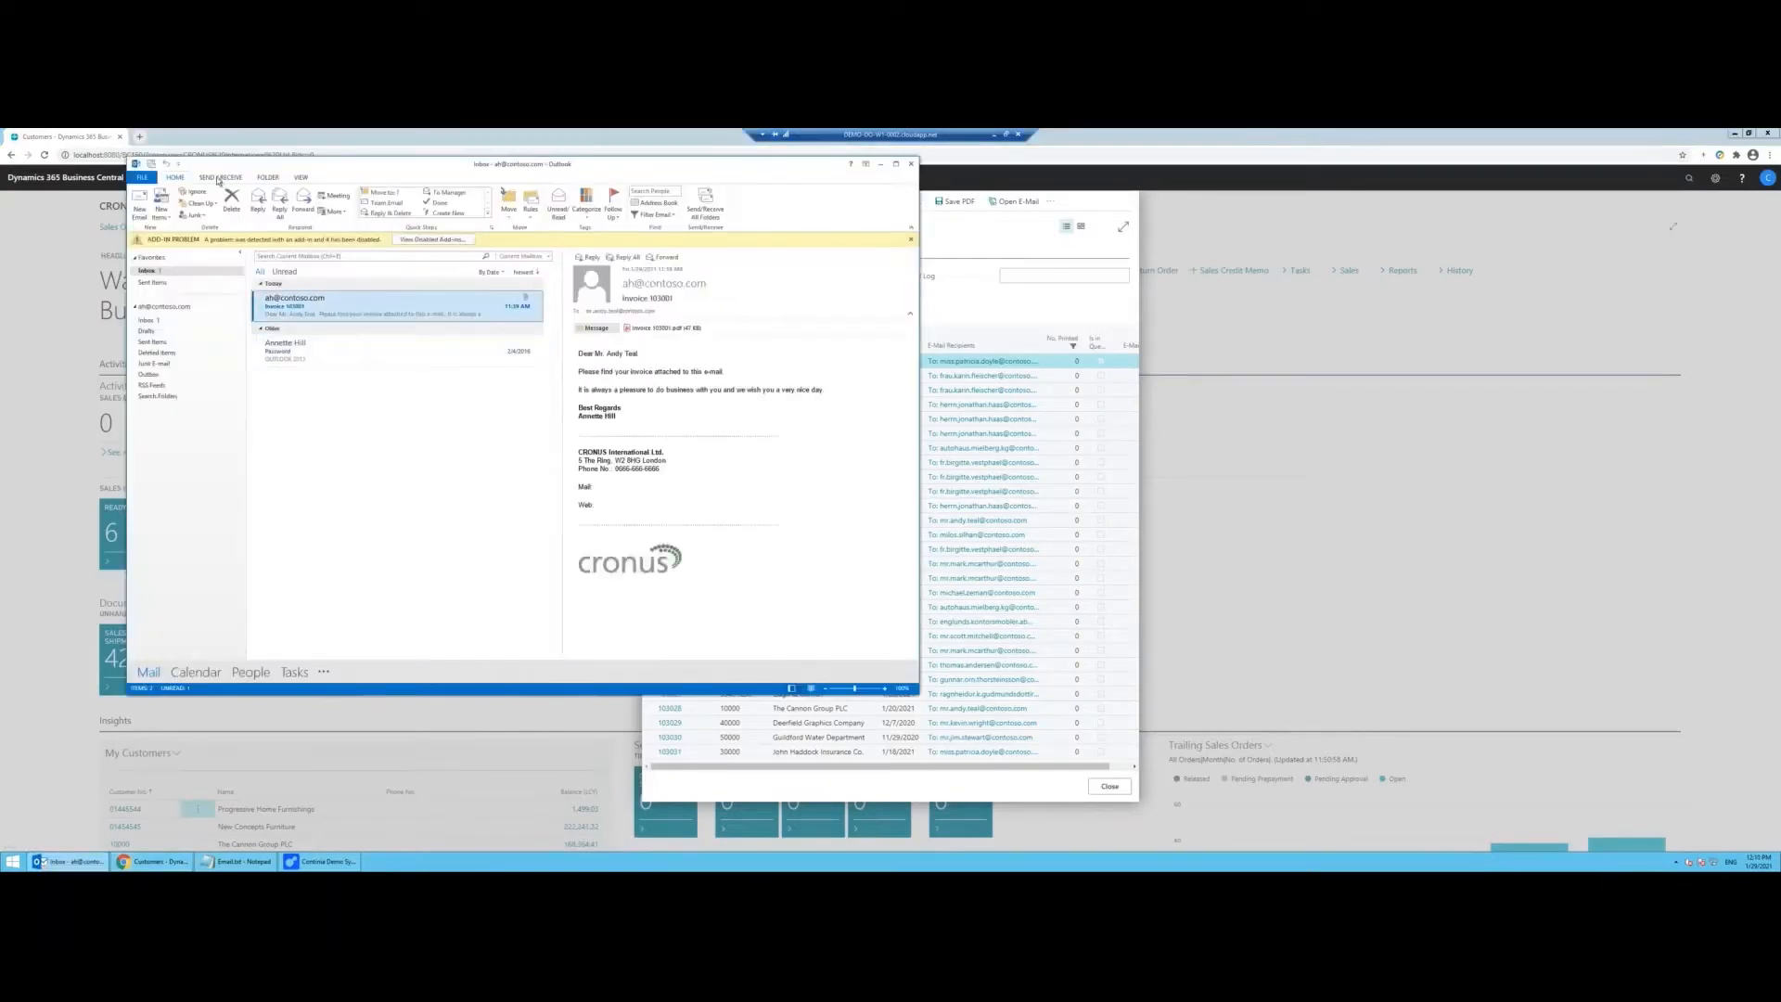
{"action": "left_click", "coordinate": [220, 177]}
{"action": "left_click", "coordinate": [149, 202]}
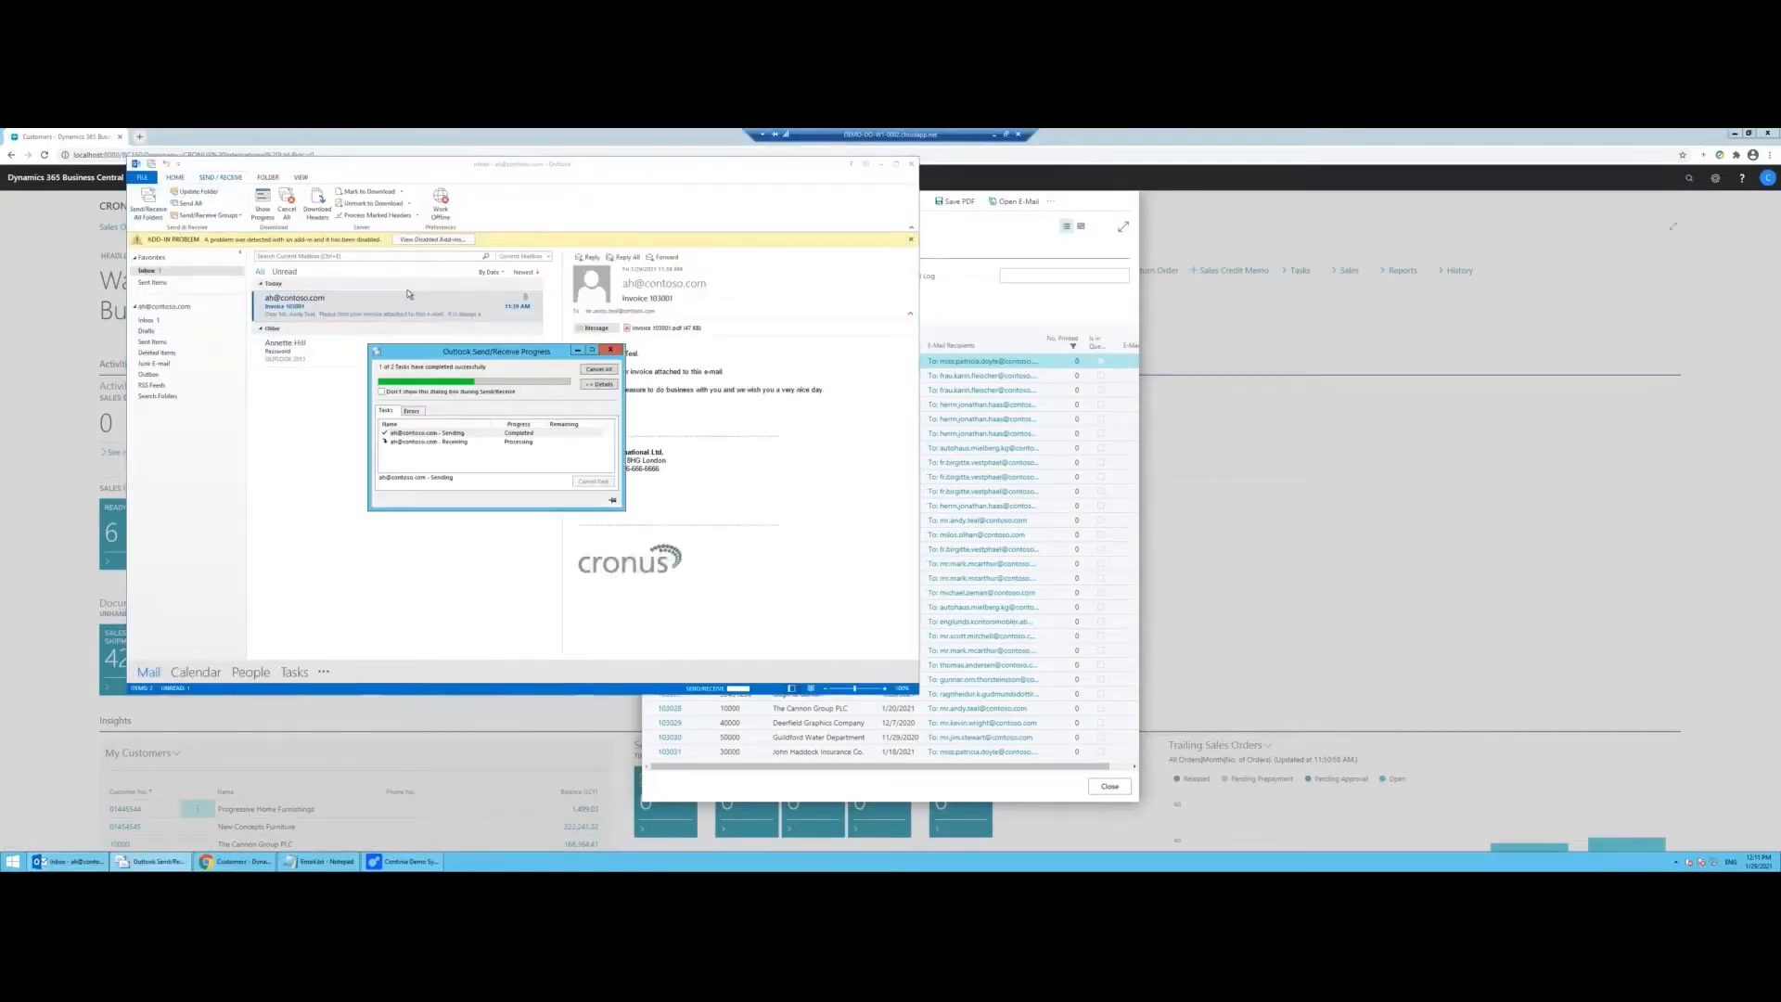
{"action": "left_click", "coordinate": [520, 315]}
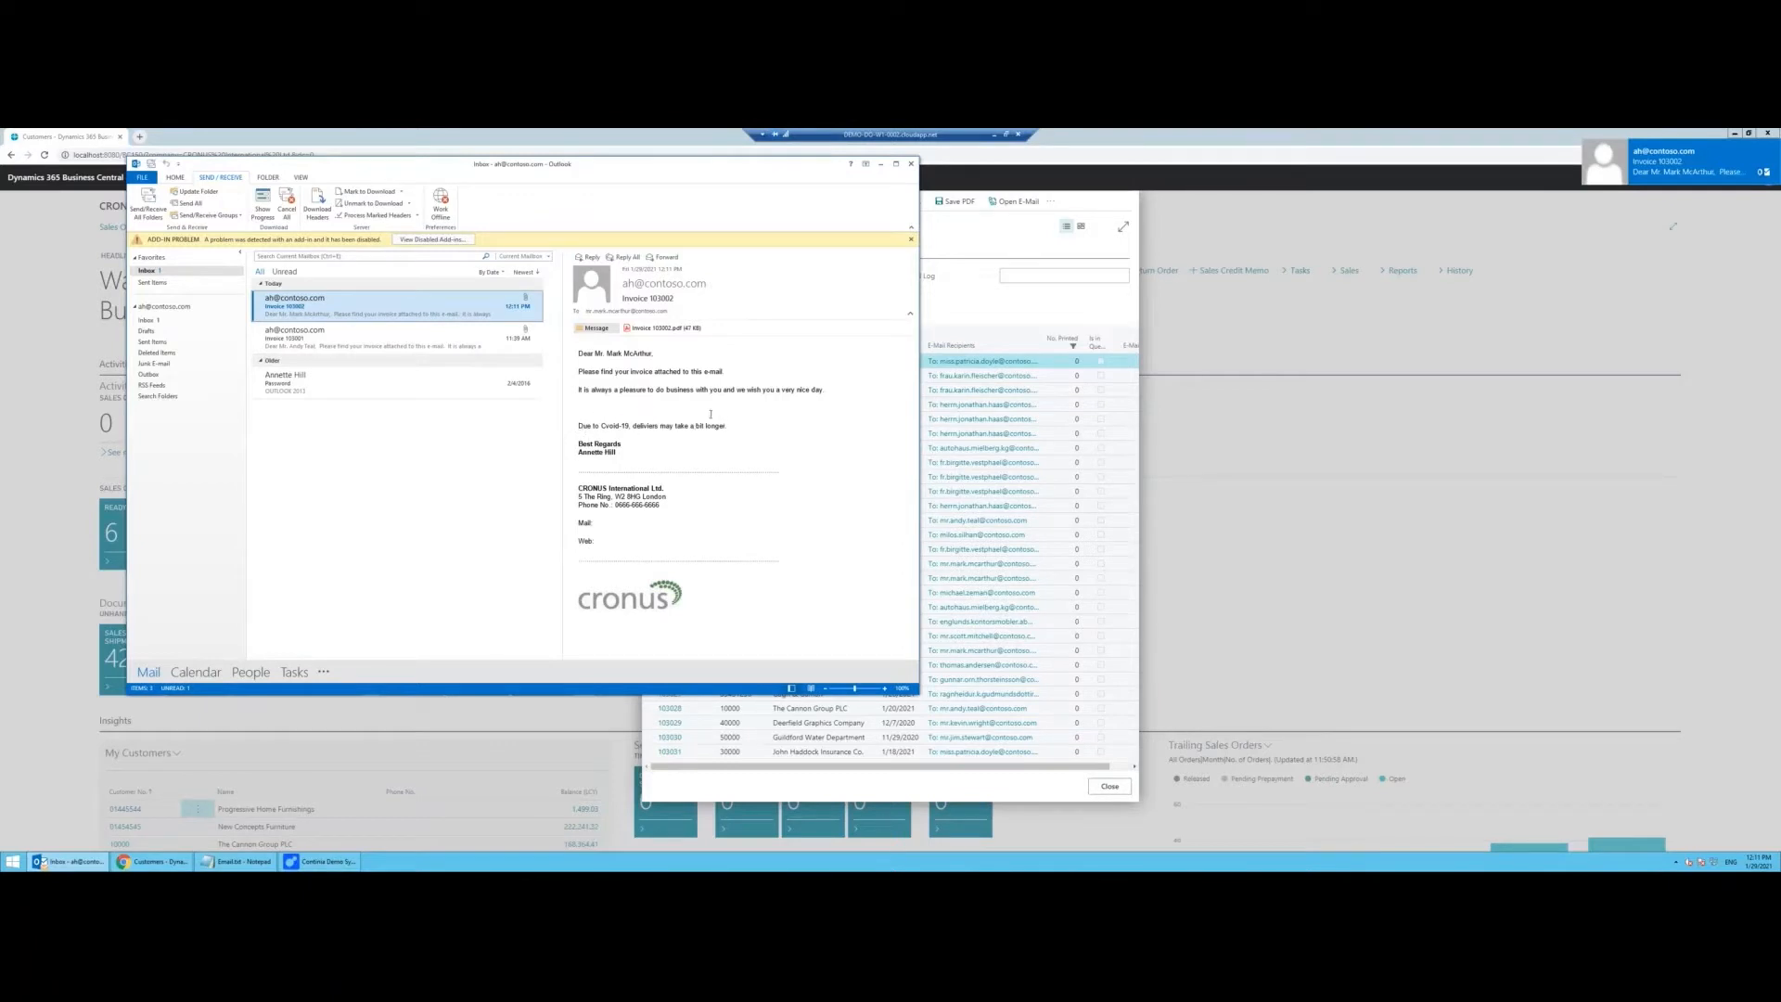
{"action": "double_click", "coordinate": [675, 329]}
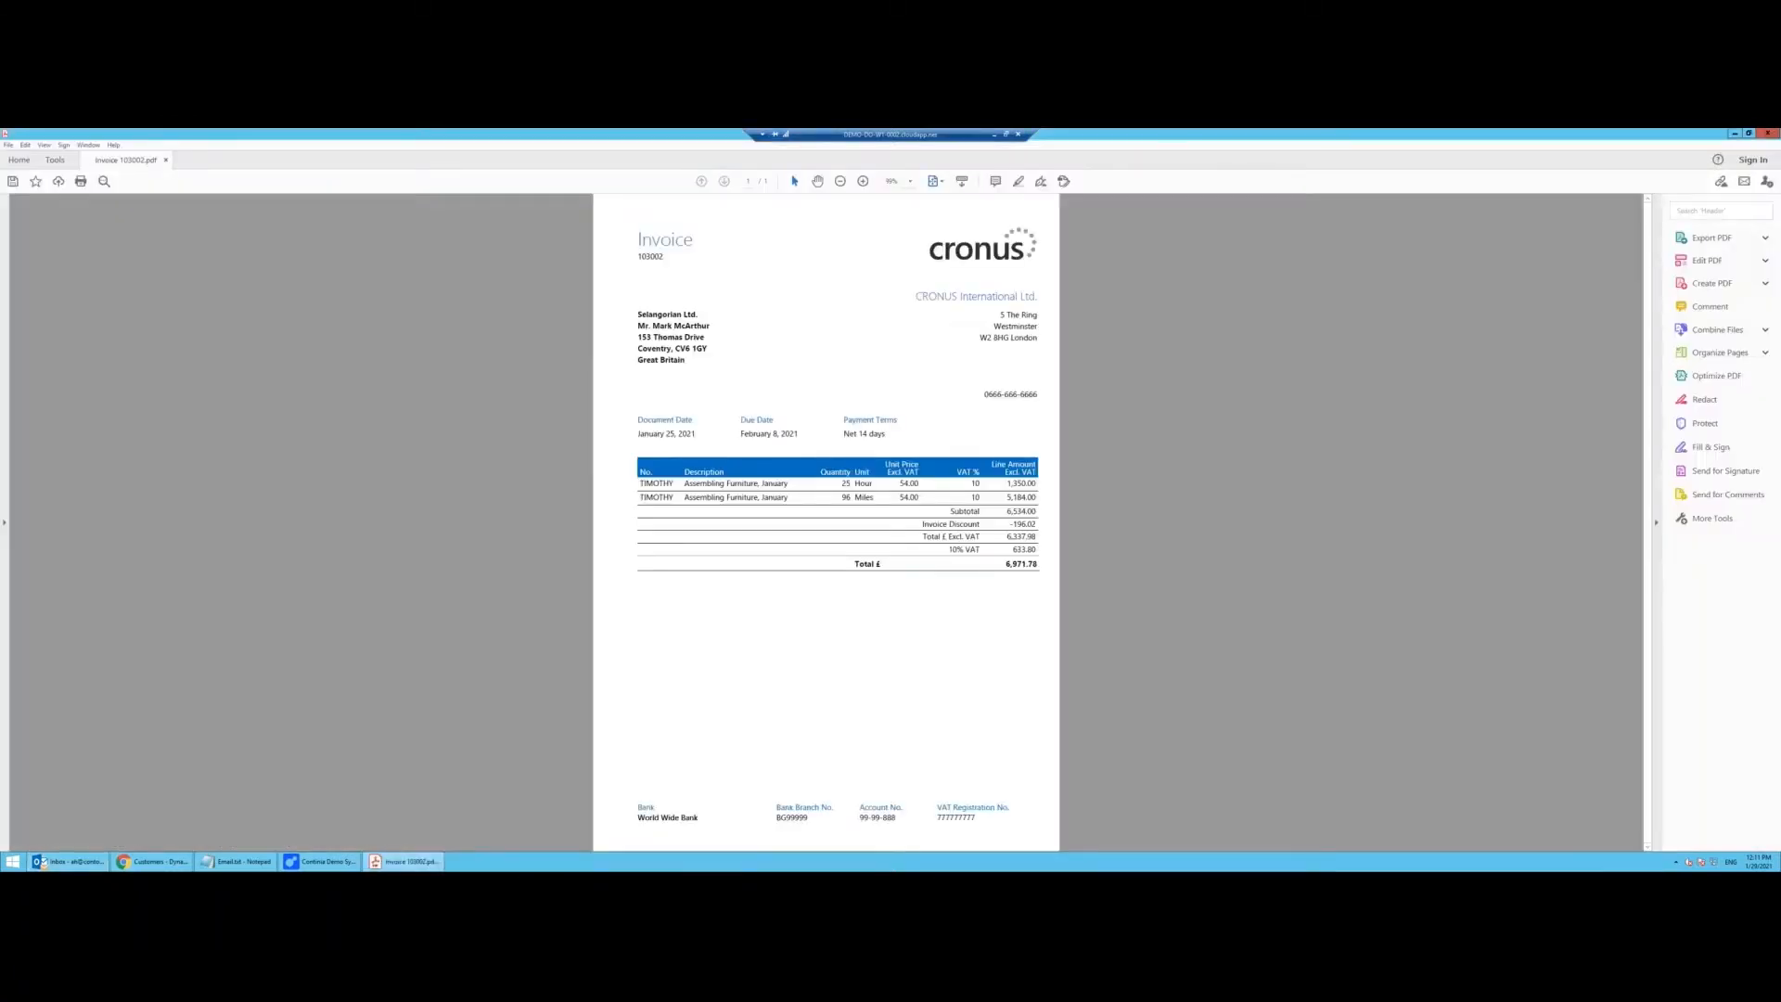
Step: Close the Invoice 103002 PDF and minimise Outlook to get back to Business Central
{"action": "left_click", "coordinate": [1766, 133]}
{"action": "left_click", "coordinate": [875, 166]}
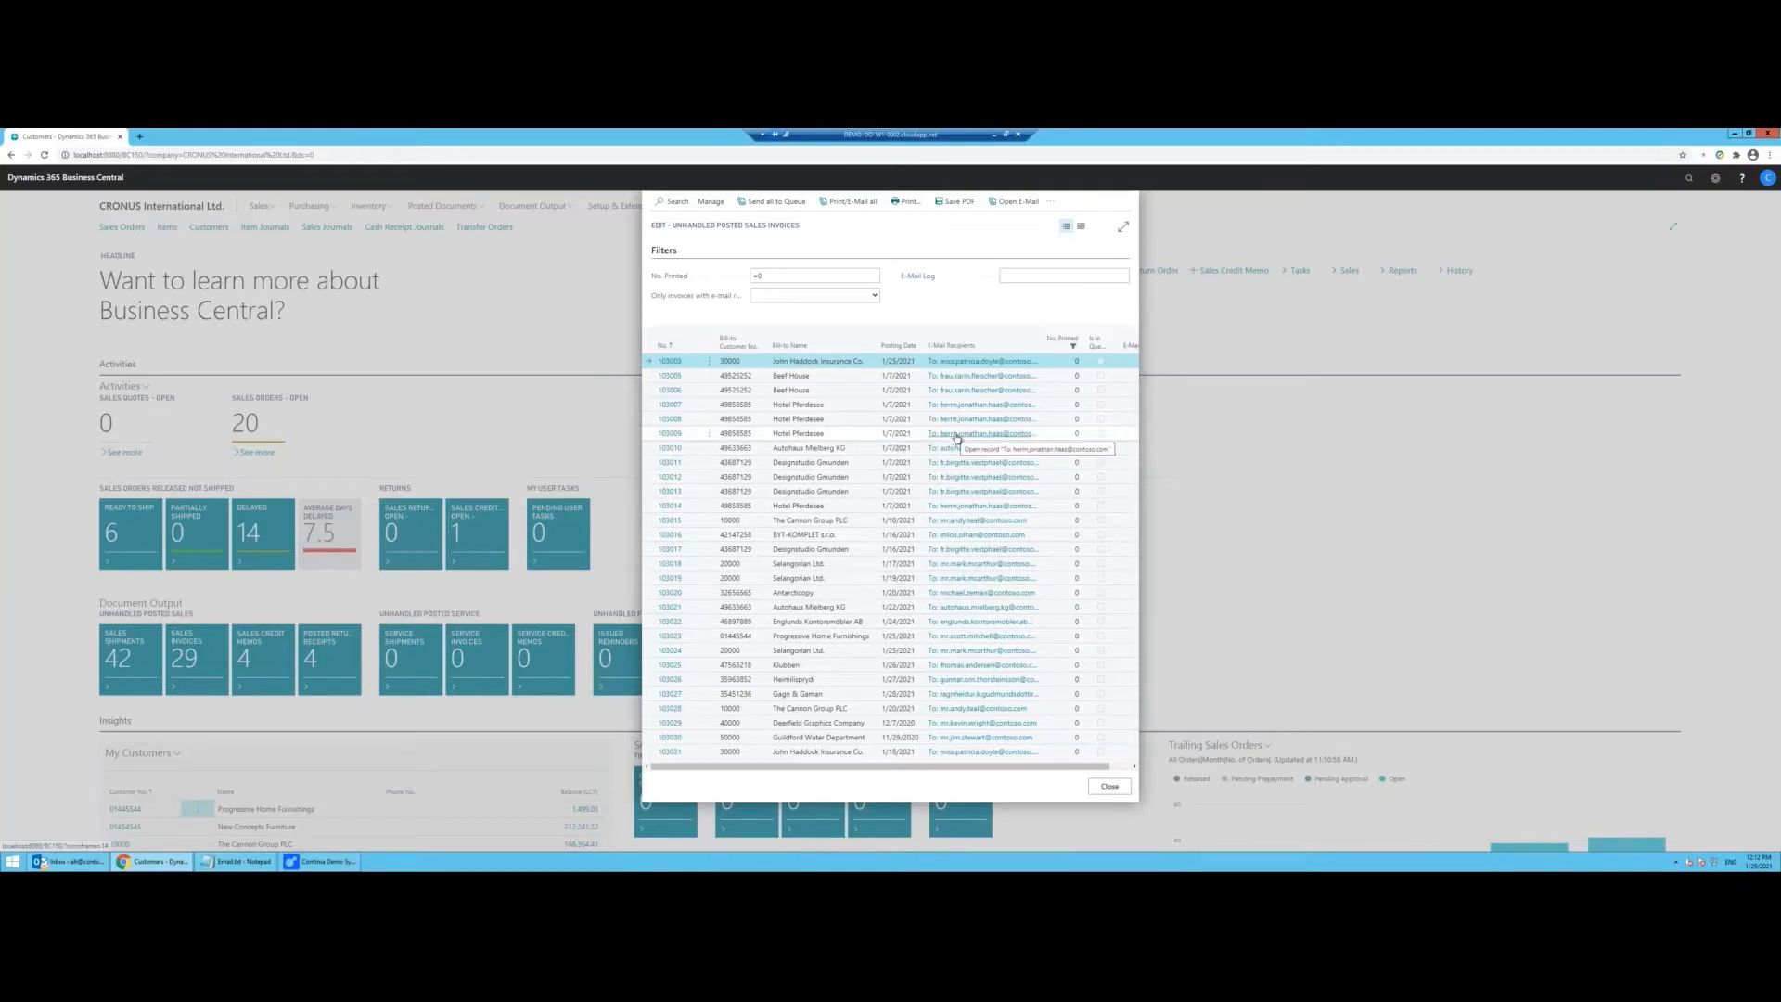
Step: E-mail every remaining unhandled invoice with Print/E-Mail all, then close the emptied list
{"action": "left_click", "coordinate": [851, 201]}
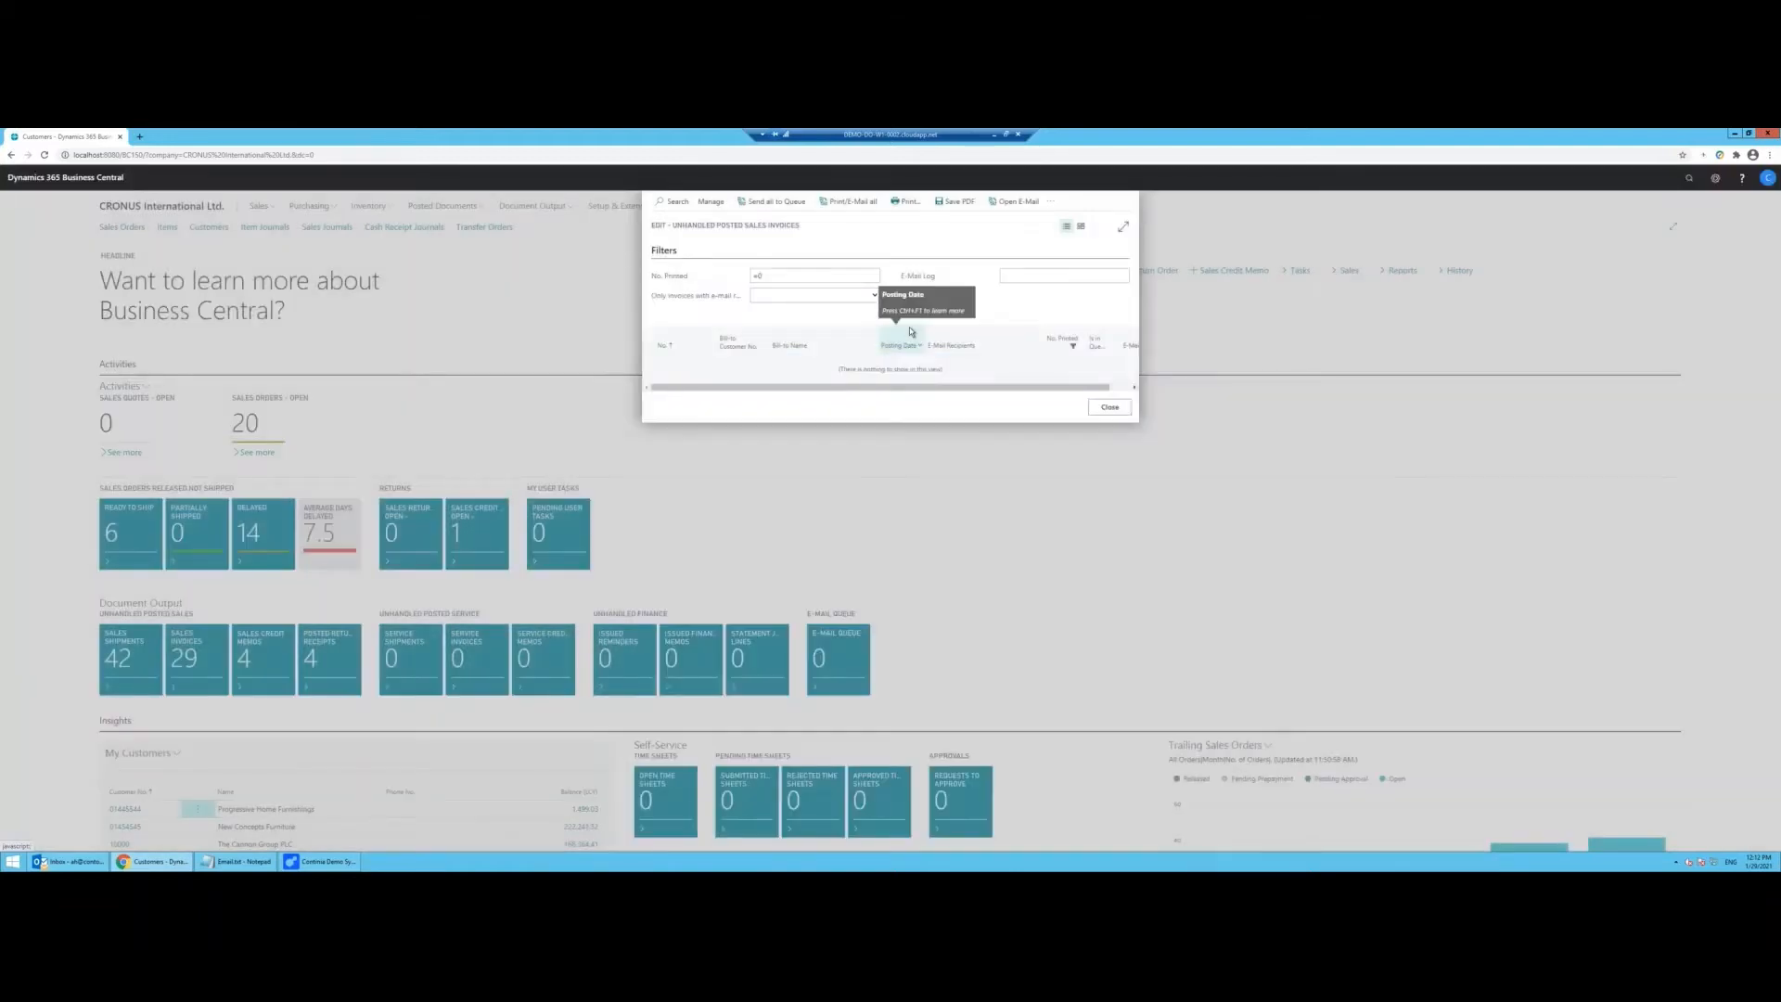
{"action": "left_click", "coordinate": [1109, 406]}
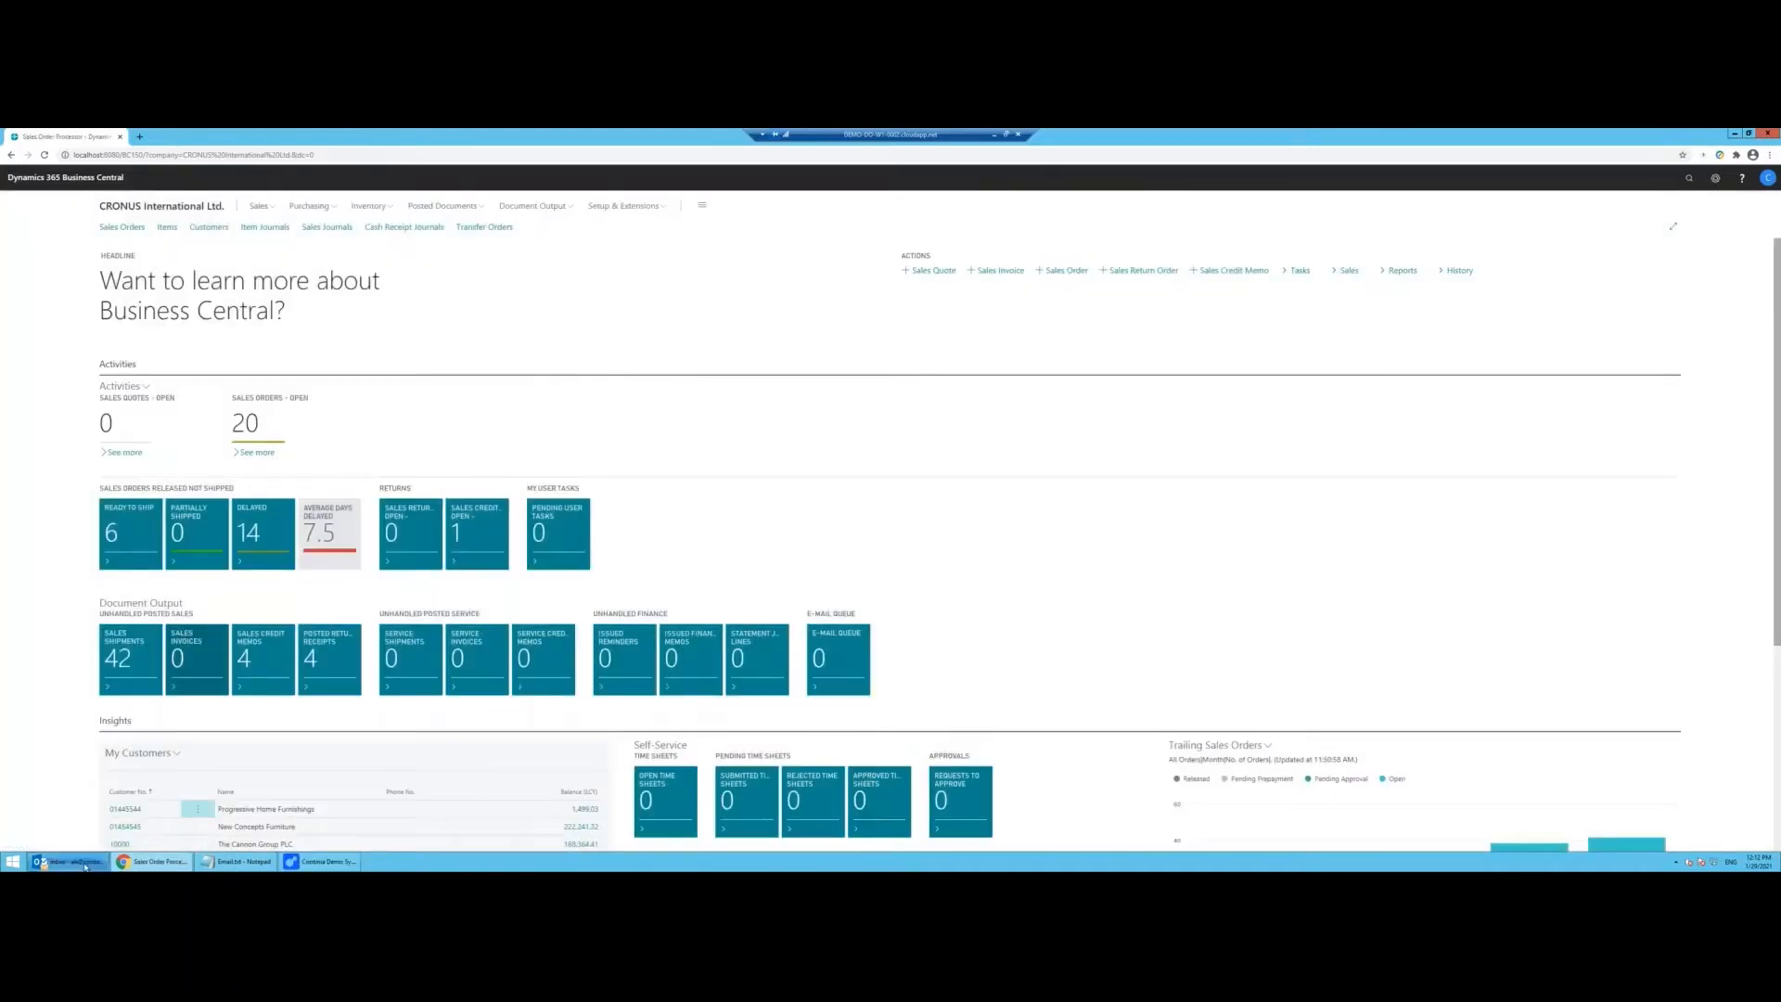
Step: Fetch new mail in Outlook and check the Invoice 103031, 103030 and 103029 e-mails
{"action": "left_click", "coordinate": [67, 861]}
{"action": "left_click", "coordinate": [221, 178]}
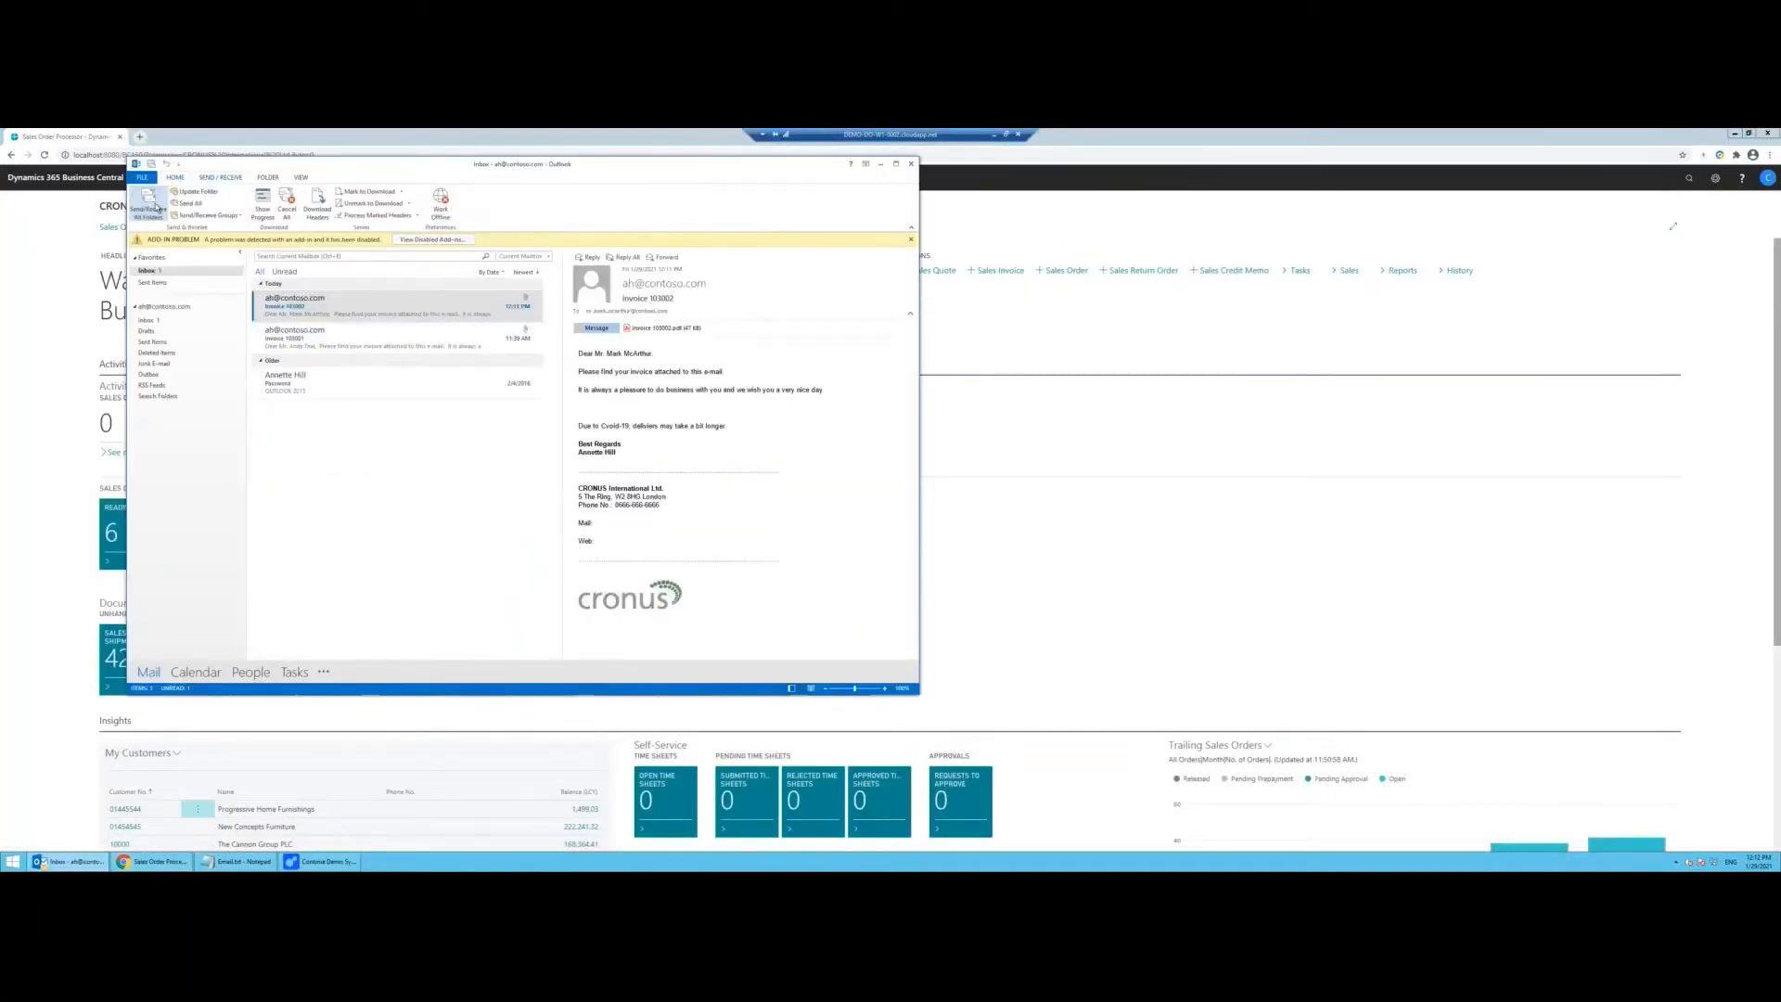
{"action": "left_click", "coordinate": [149, 204]}
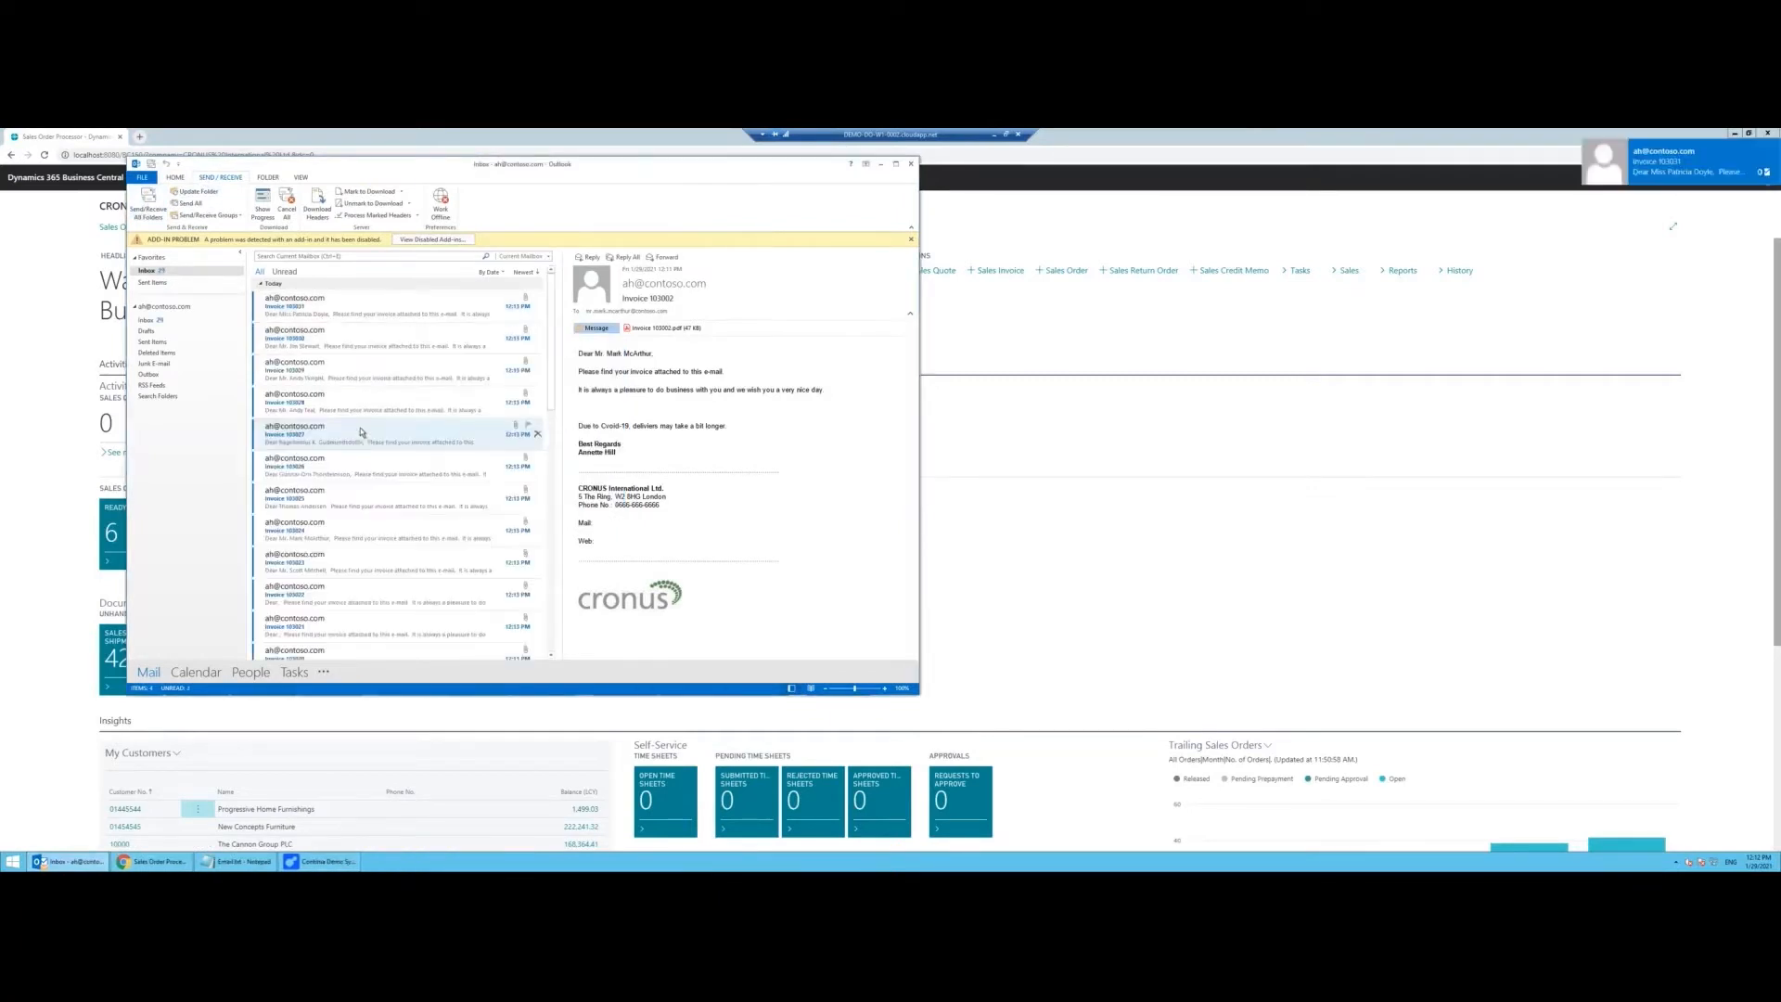
{"action": "left_click", "coordinate": [381, 307]}
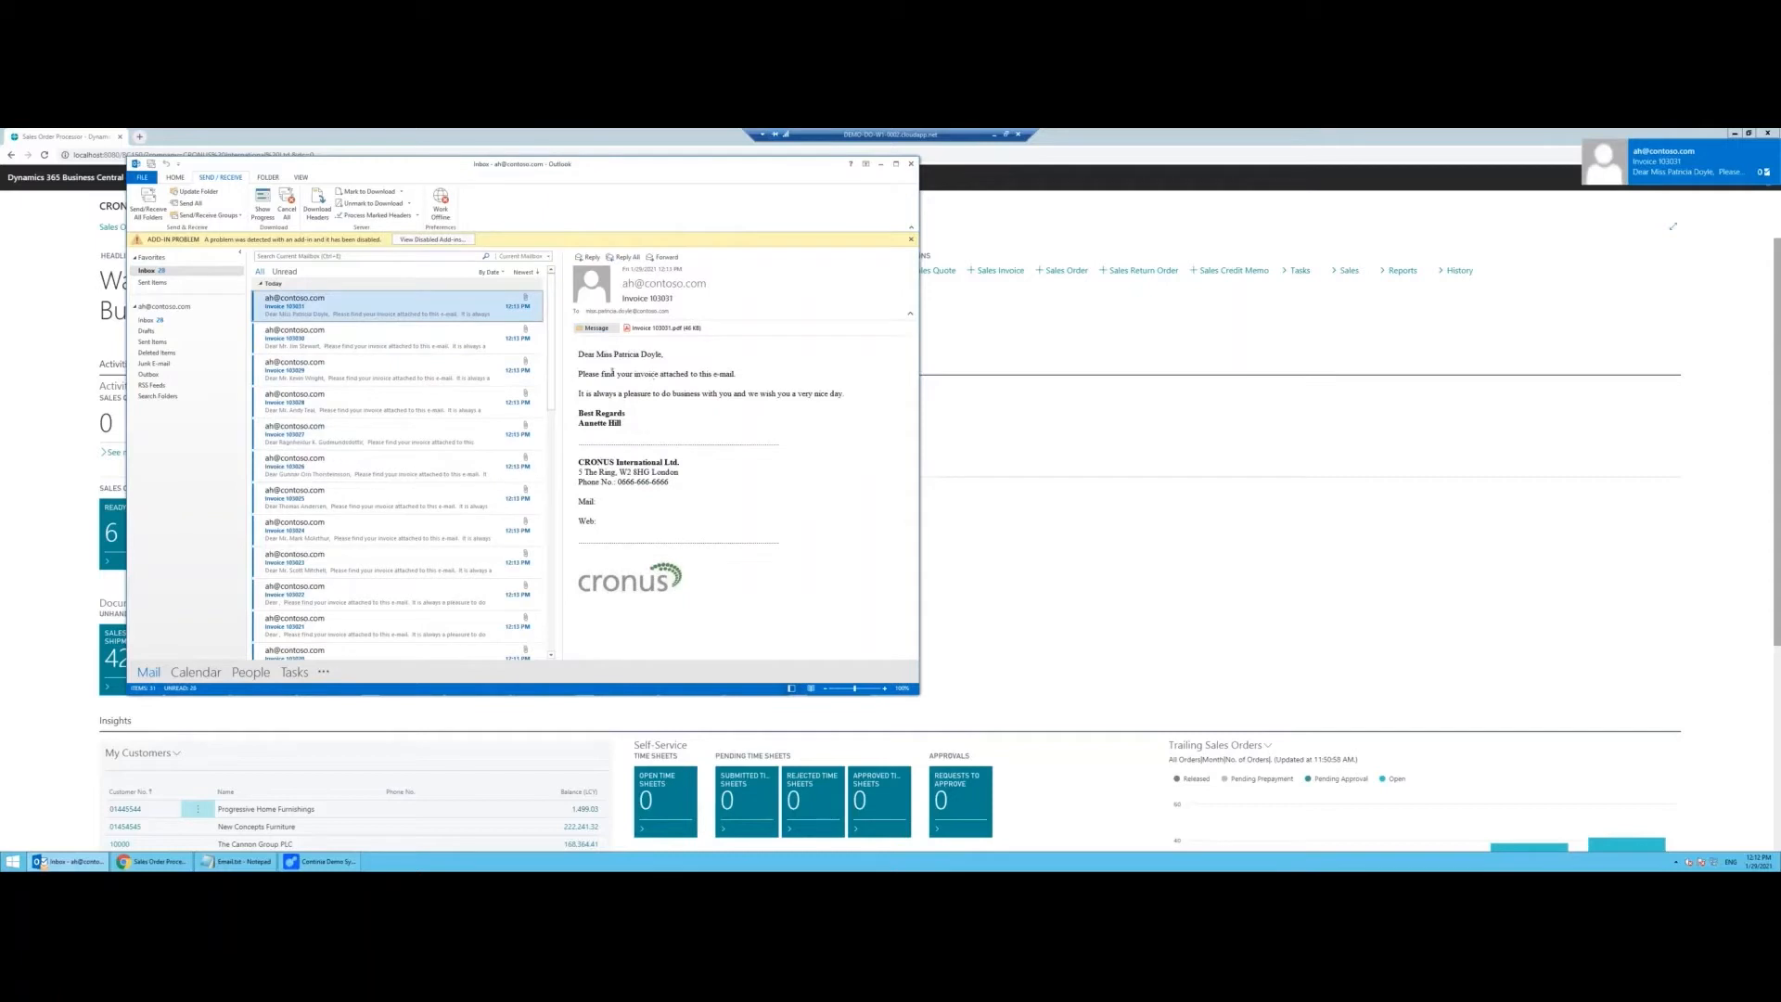
{"action": "left_click_drag", "start_coordinate": [597, 355], "coordinate": [662, 355]}
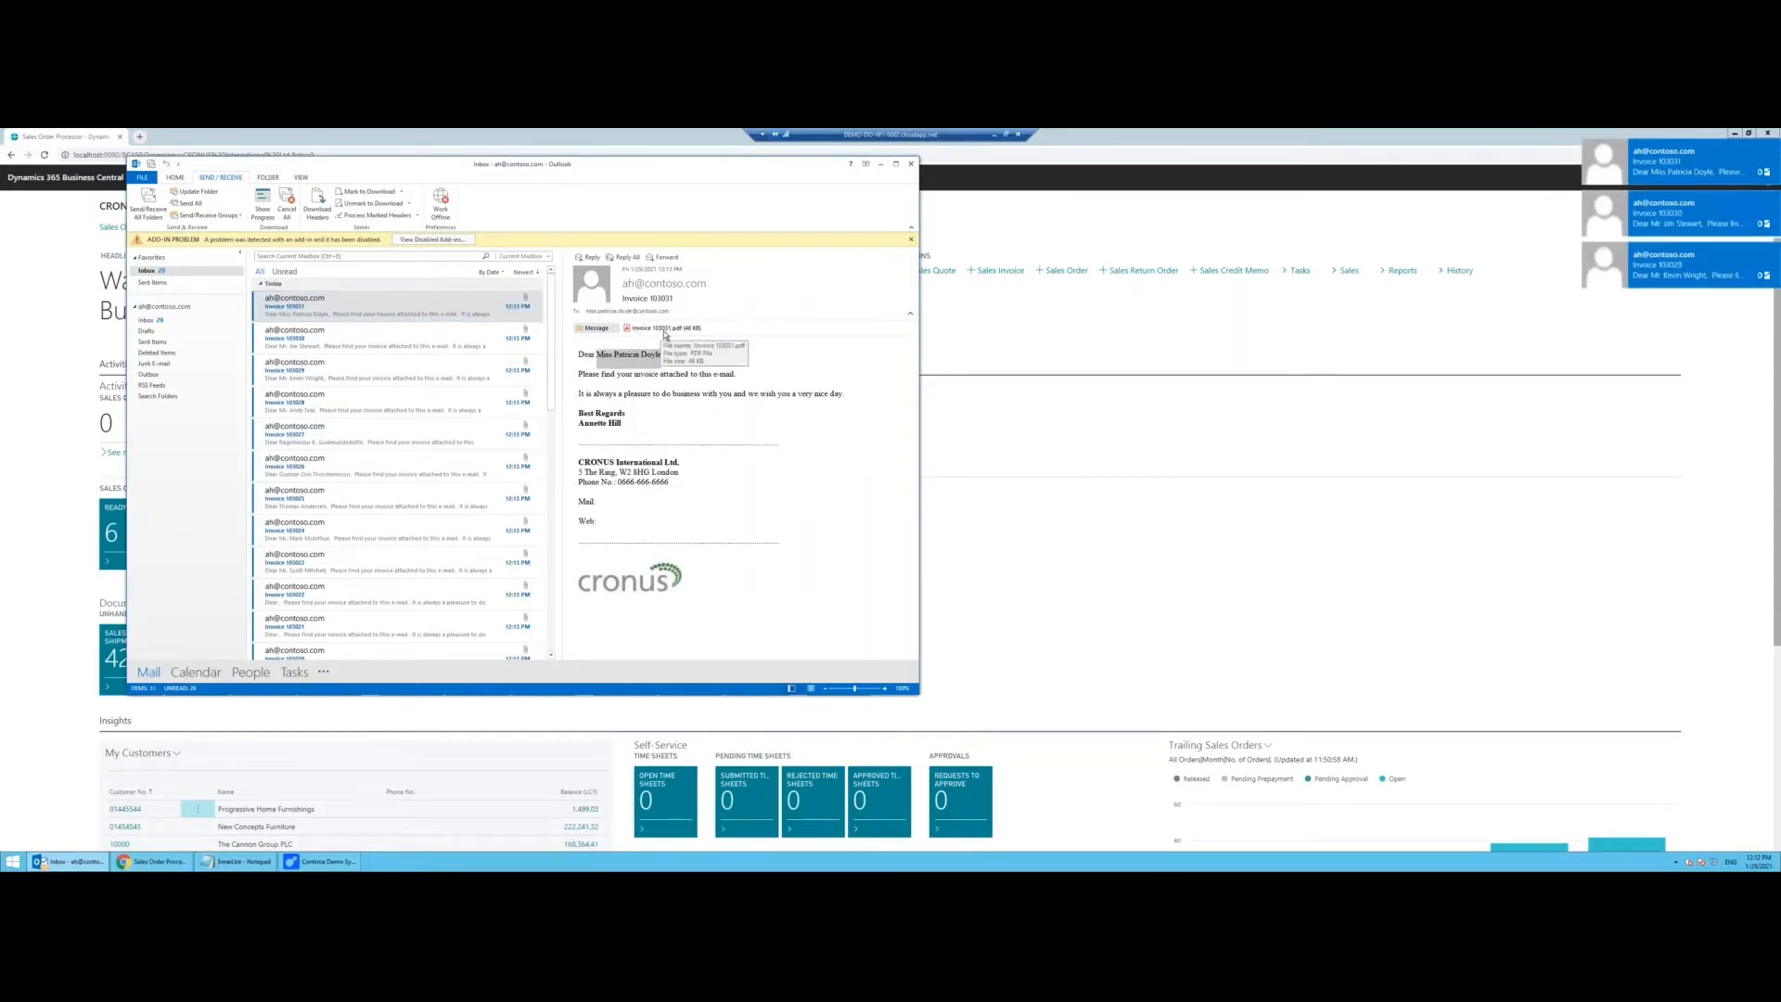
{"action": "left_click", "coordinate": [373, 340]}
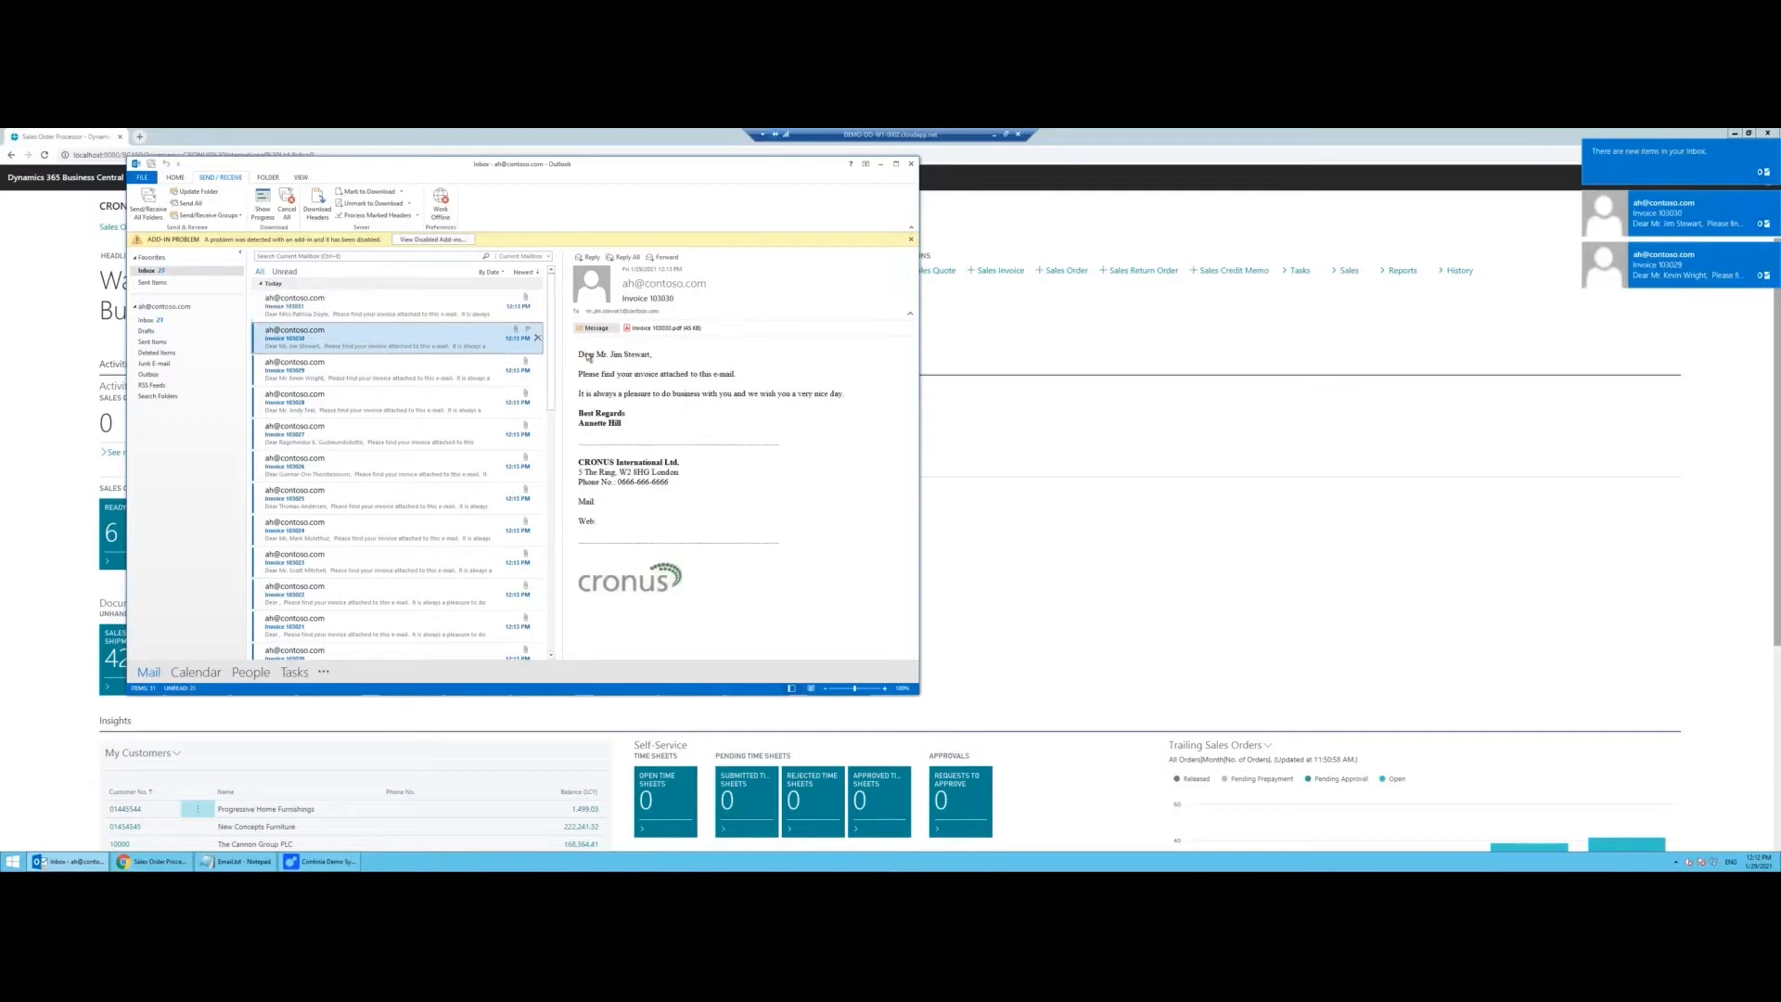
{"action": "left_click", "coordinate": [429, 370]}
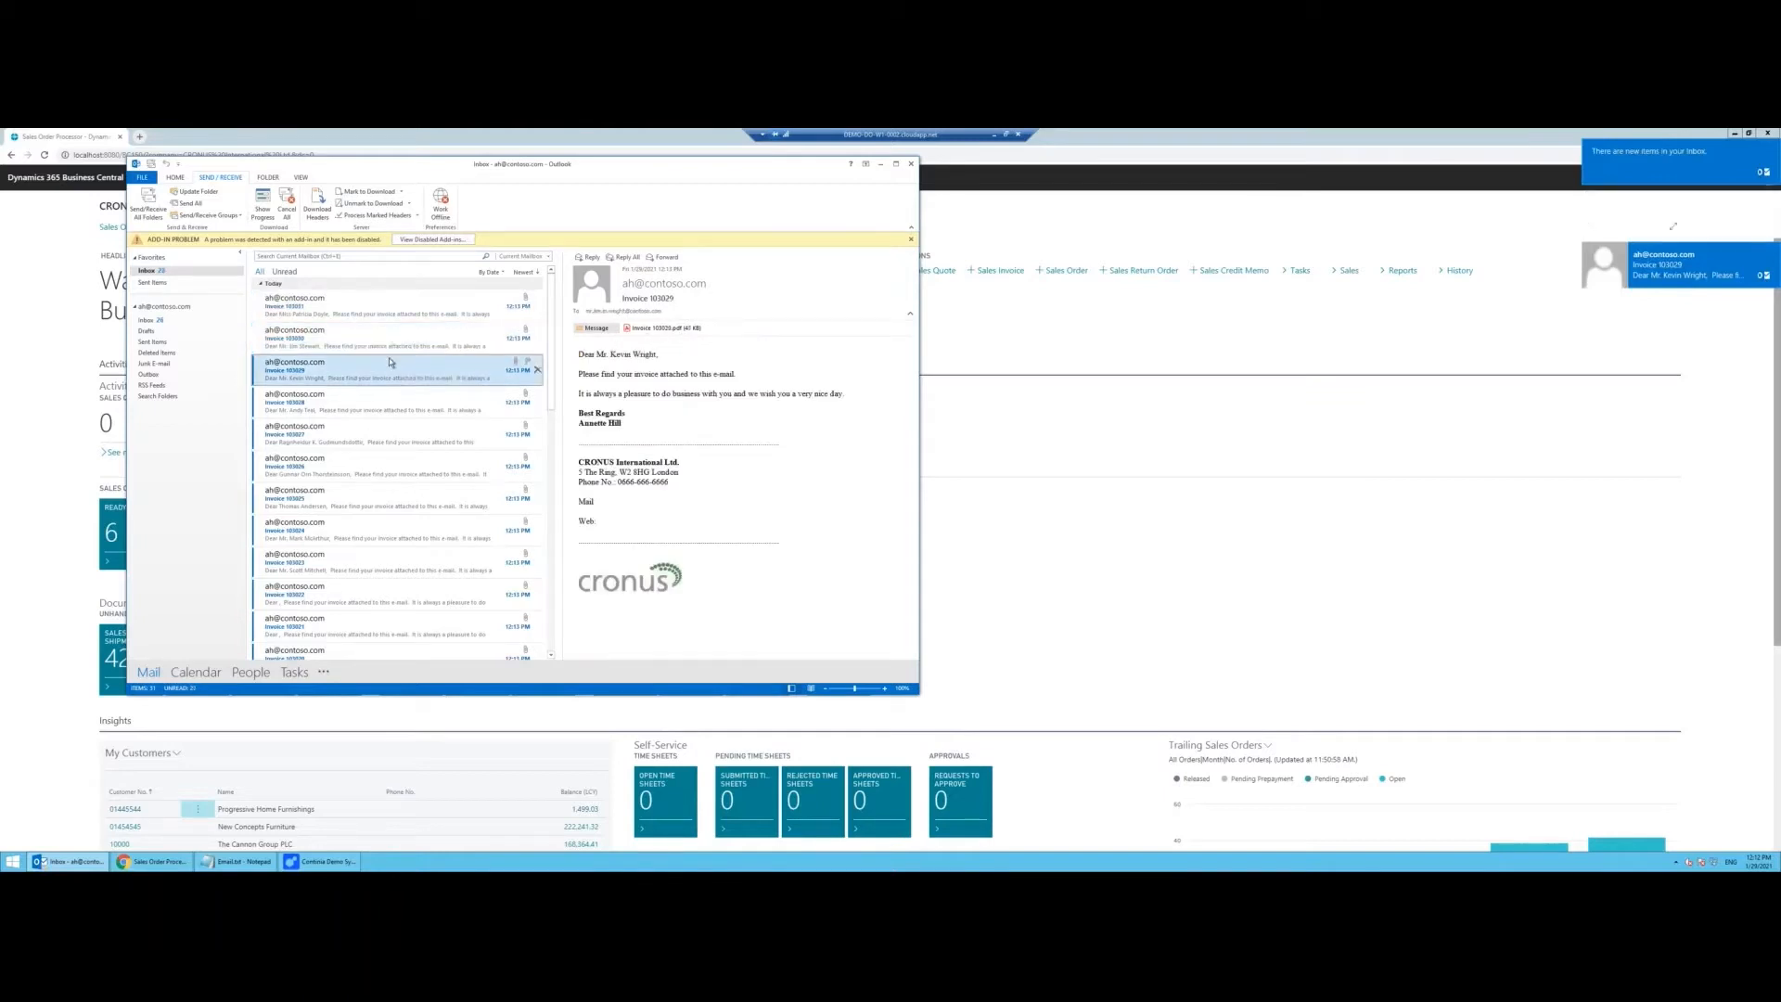
Step: Mark every inbox message as read and minimise Outlook
{"action": "key", "text": "ctrl+a"}
{"action": "right_click", "coordinate": [390, 355]}
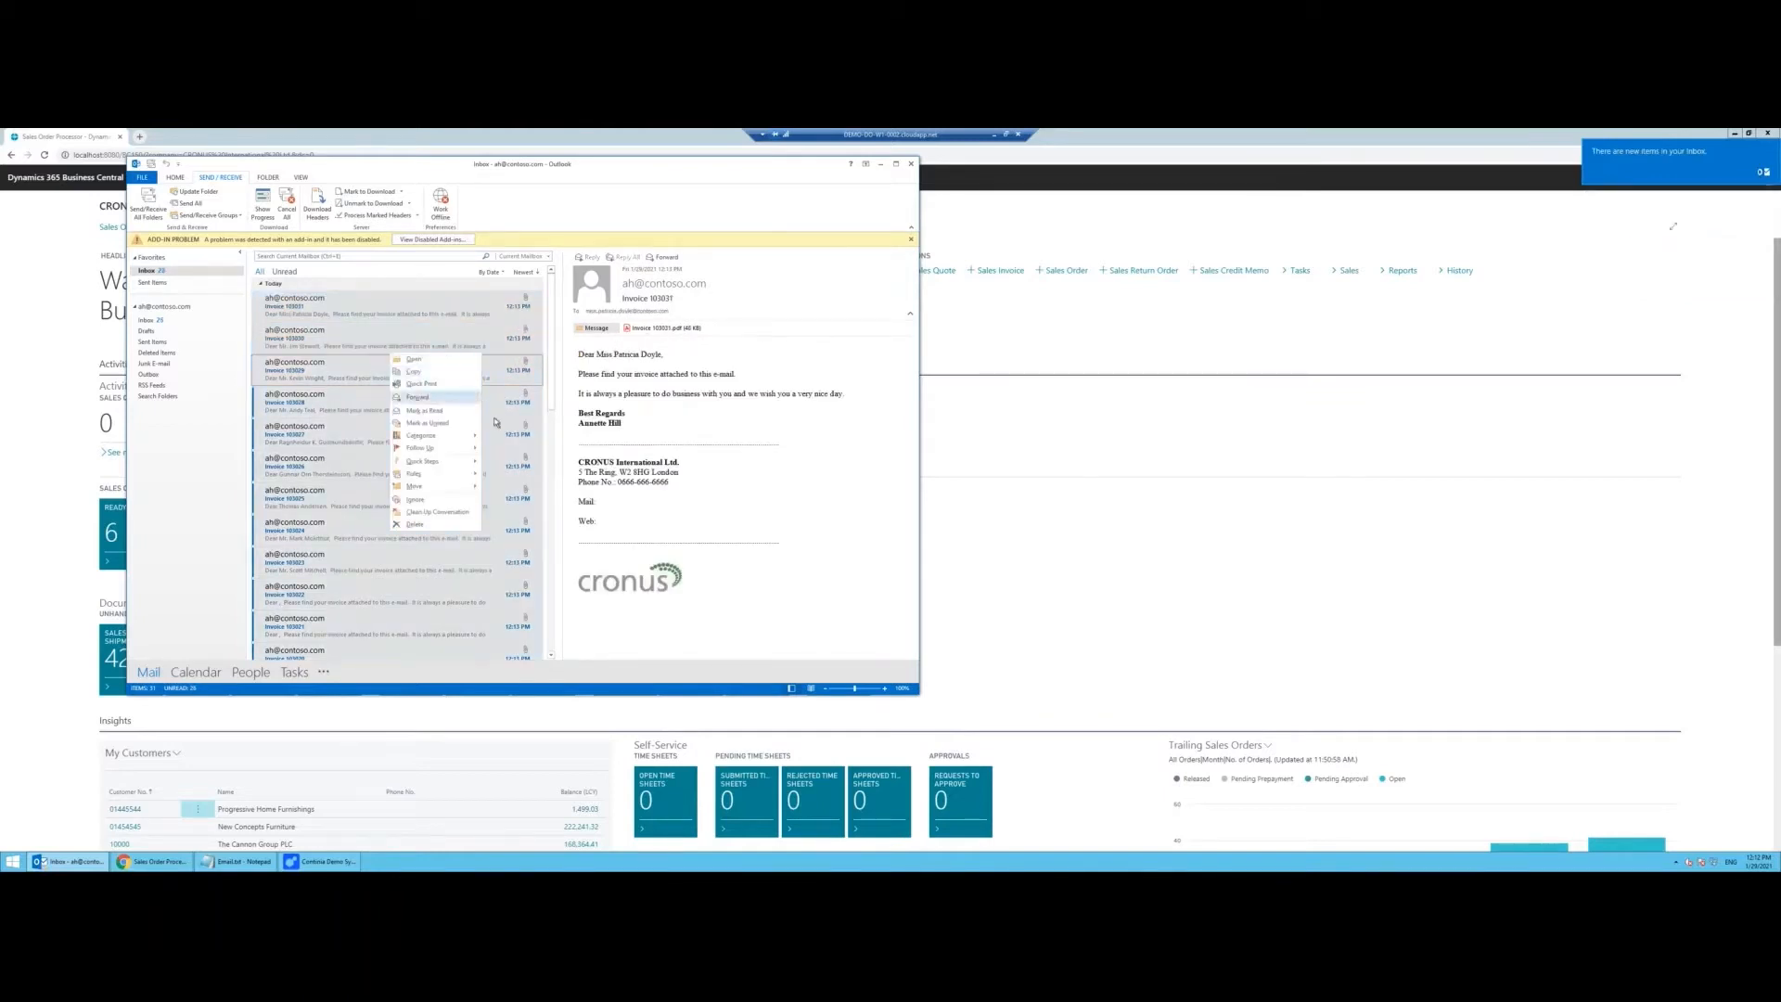
{"action": "left_click", "coordinate": [449, 412]}
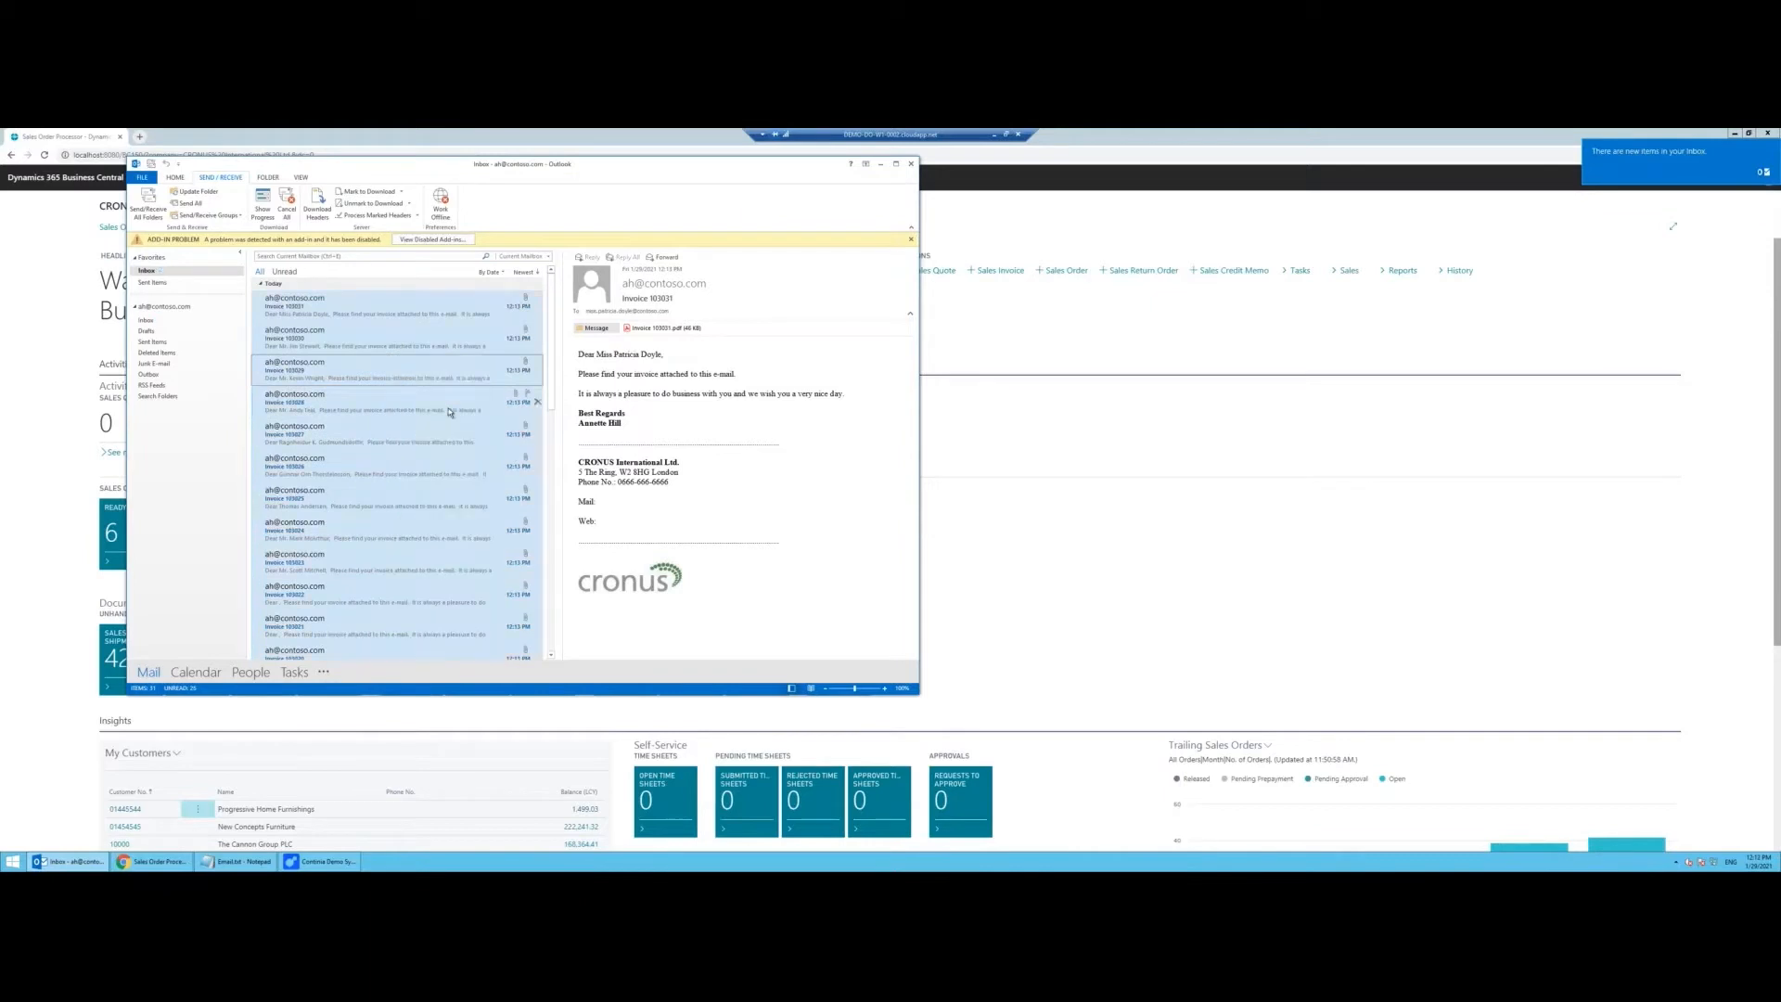
{"action": "left_click", "coordinate": [881, 167]}
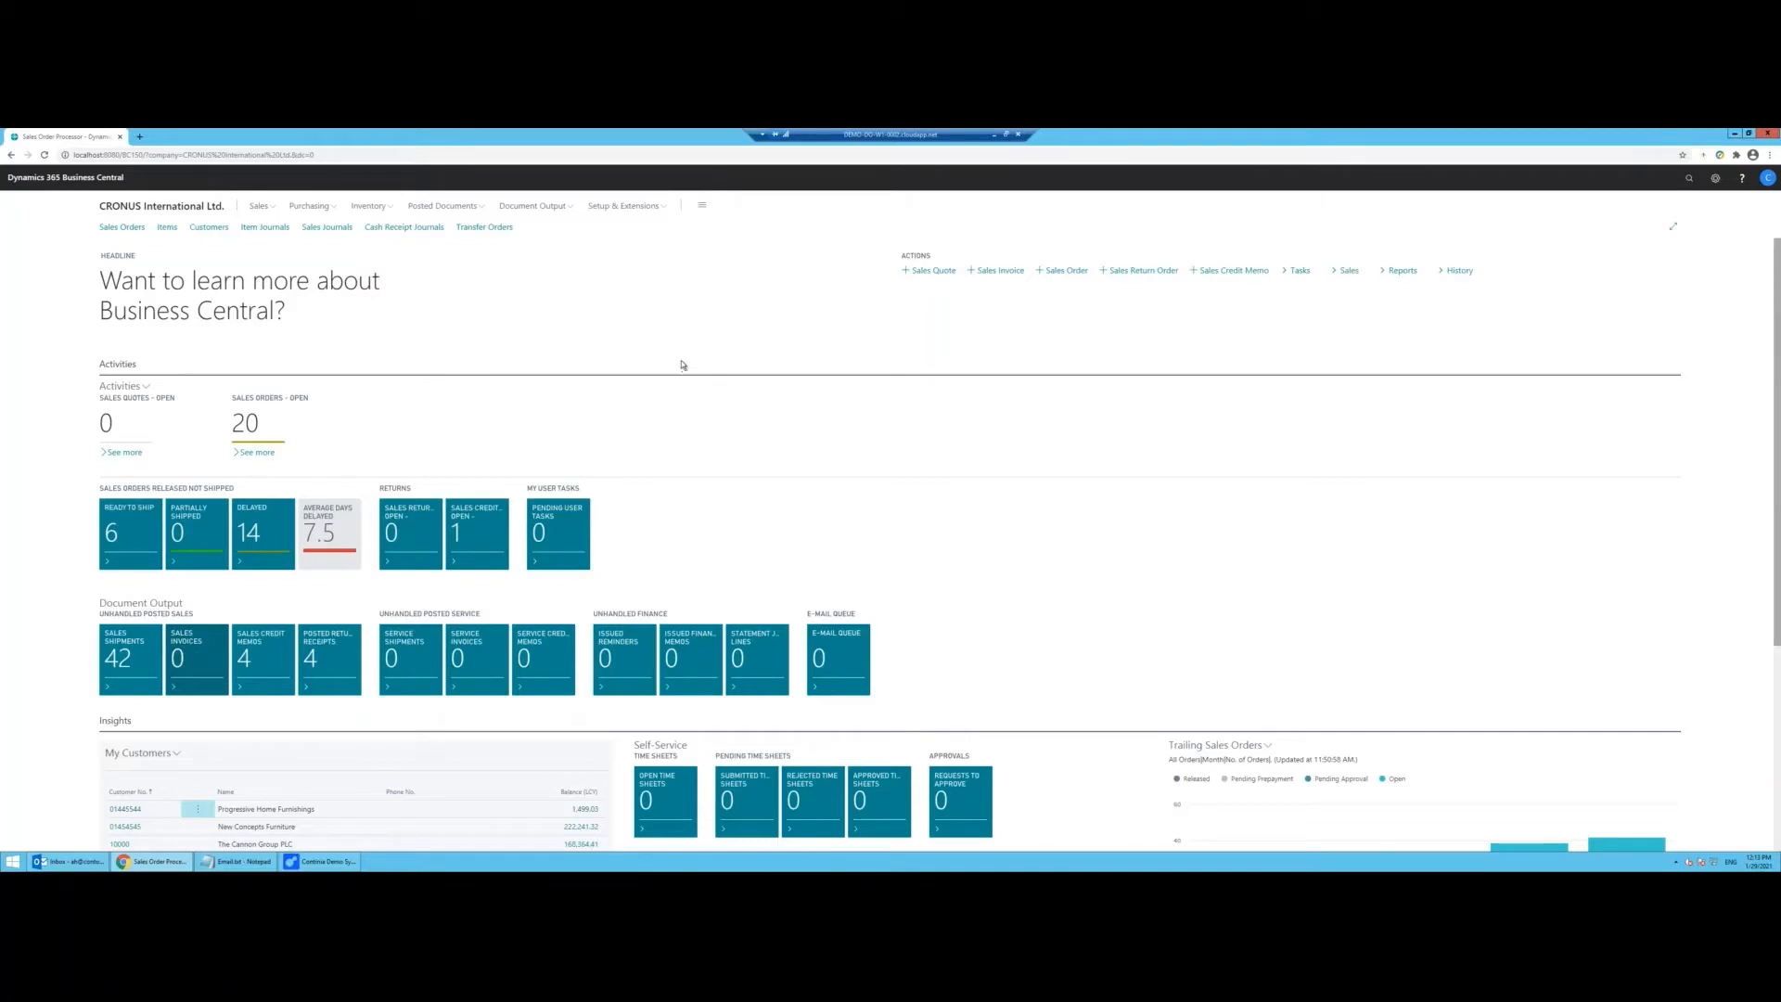
Step: Open the Customers list and the first customer's E-Mail Recipients from the Doc. Output FactBox
{"action": "left_click", "coordinate": [207, 227]}
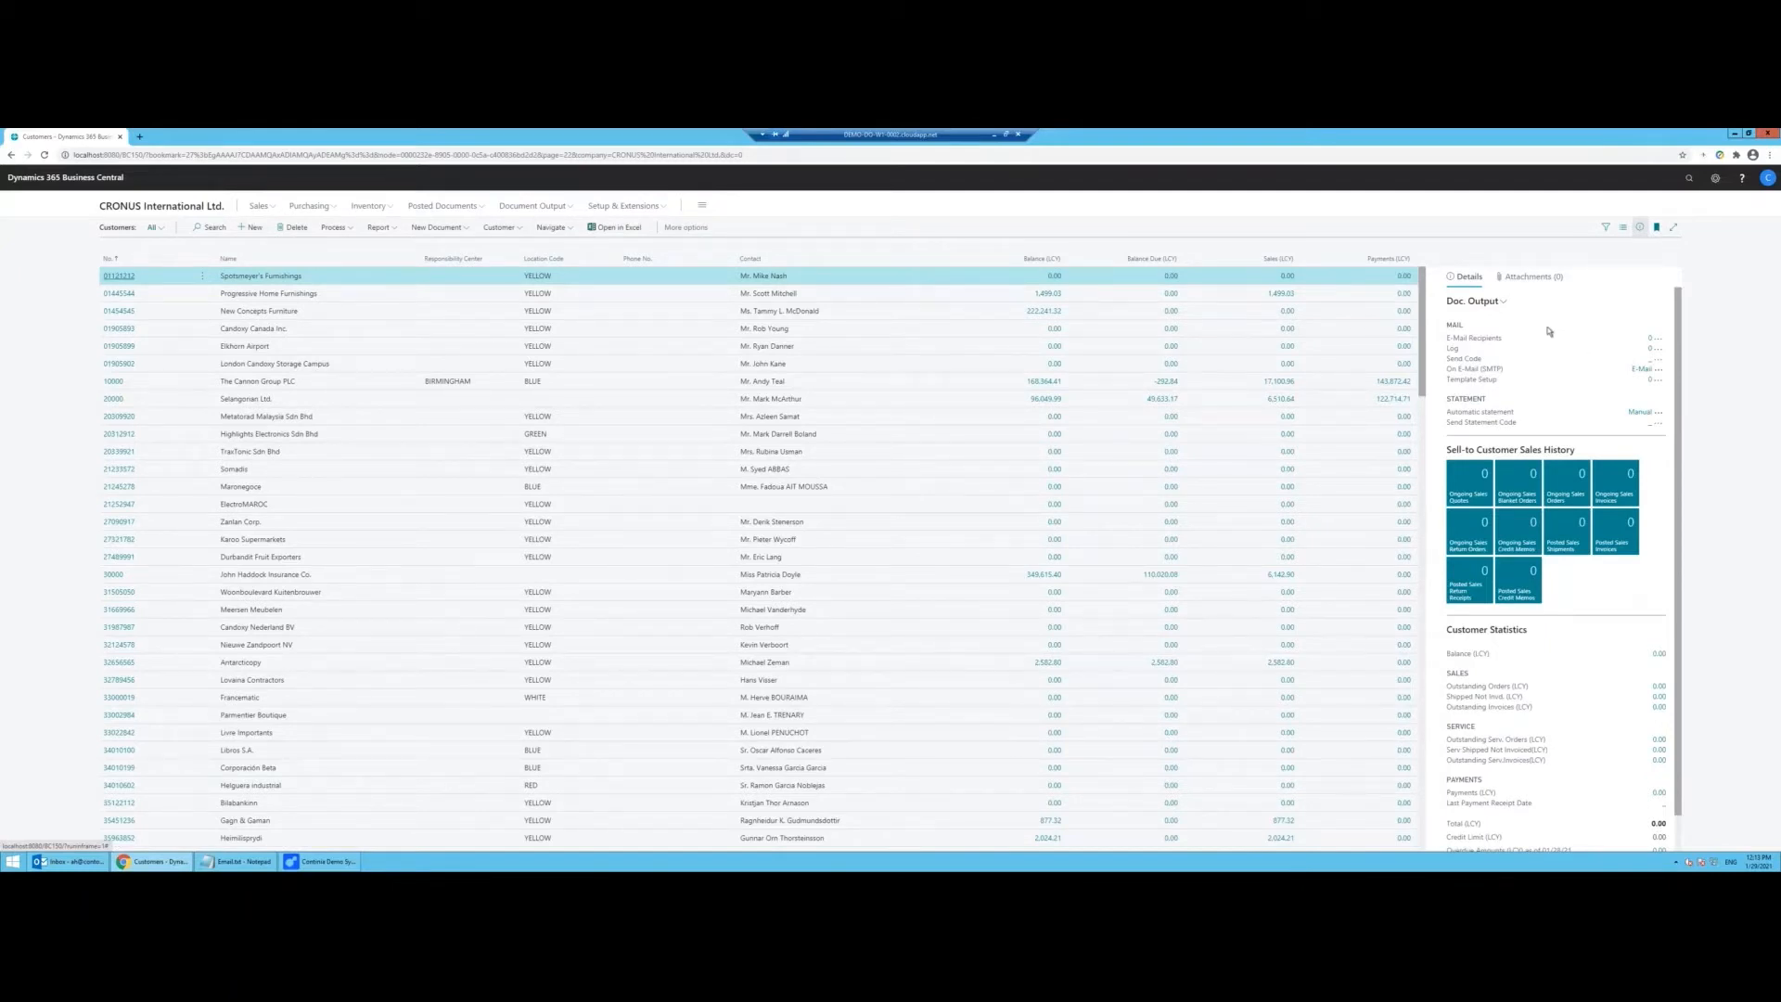
{"action": "left_click", "coordinate": [1652, 342]}
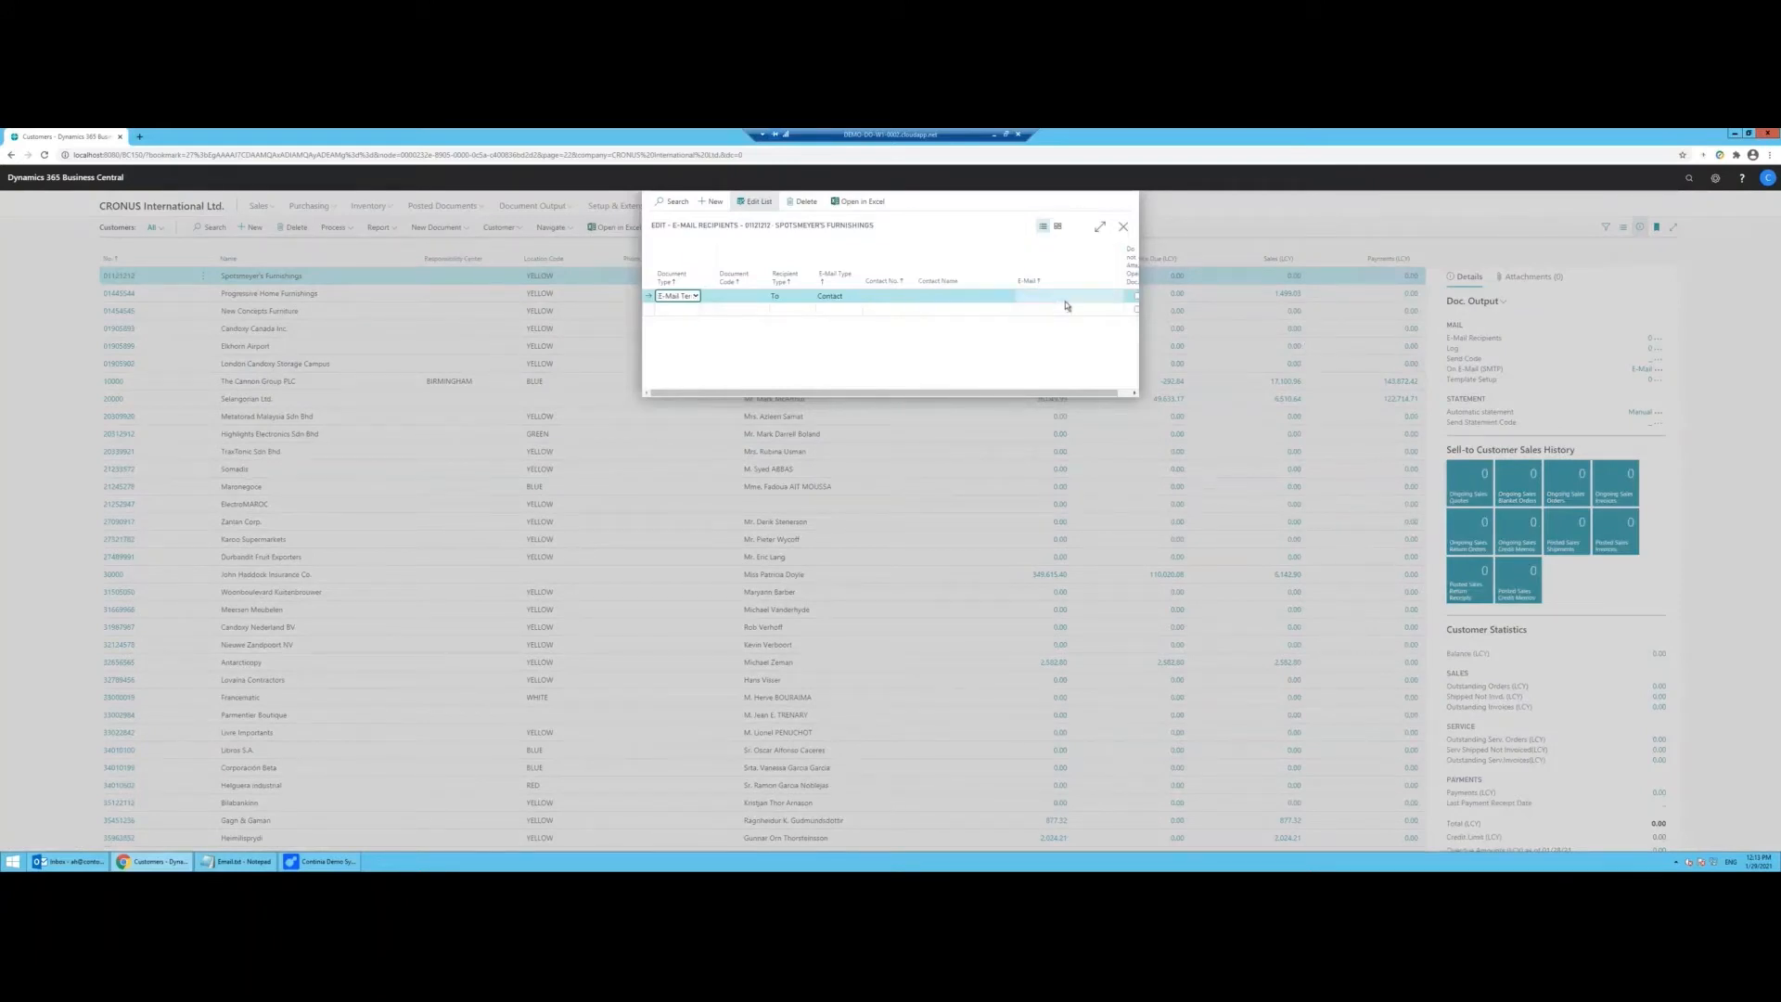
Step: Add an E-Mail Template recipient for REMITTANCE-ENT, sent to the finance e-mail address
{"action": "left_click", "coordinate": [686, 296]}
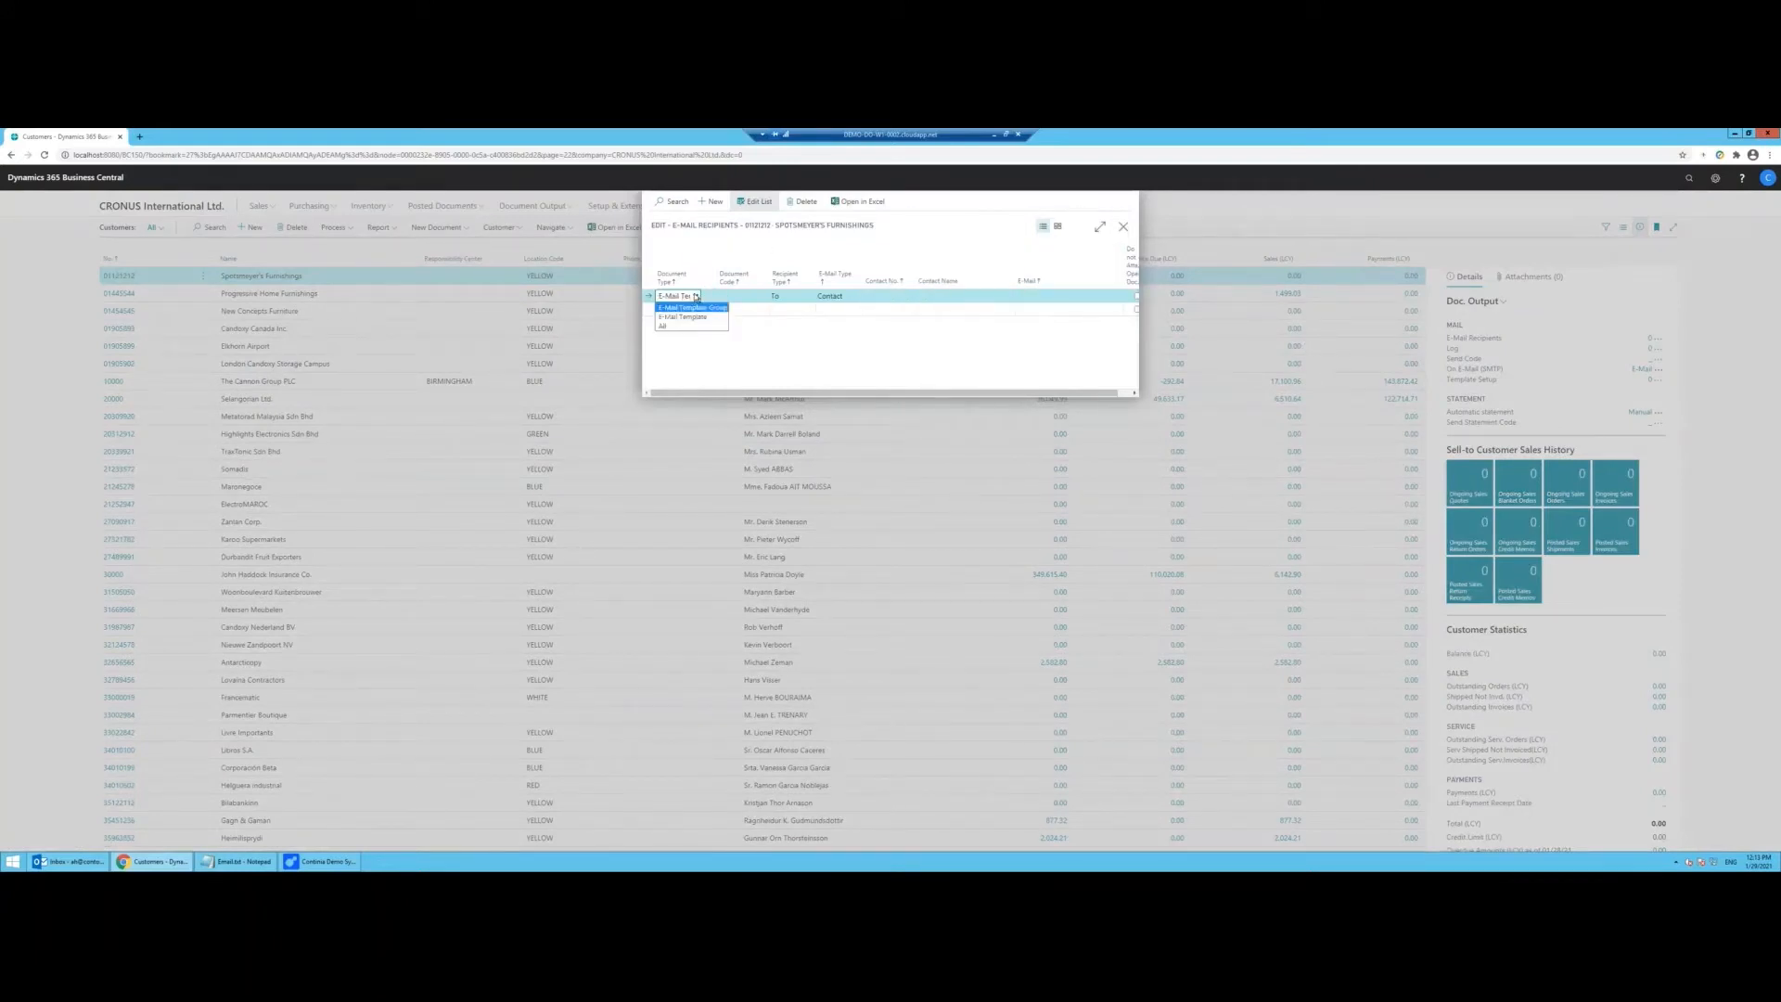
{"action": "left_click", "coordinate": [694, 318]}
{"action": "left_click", "coordinate": [740, 296]}
{"action": "left_click", "coordinate": [761, 295]}
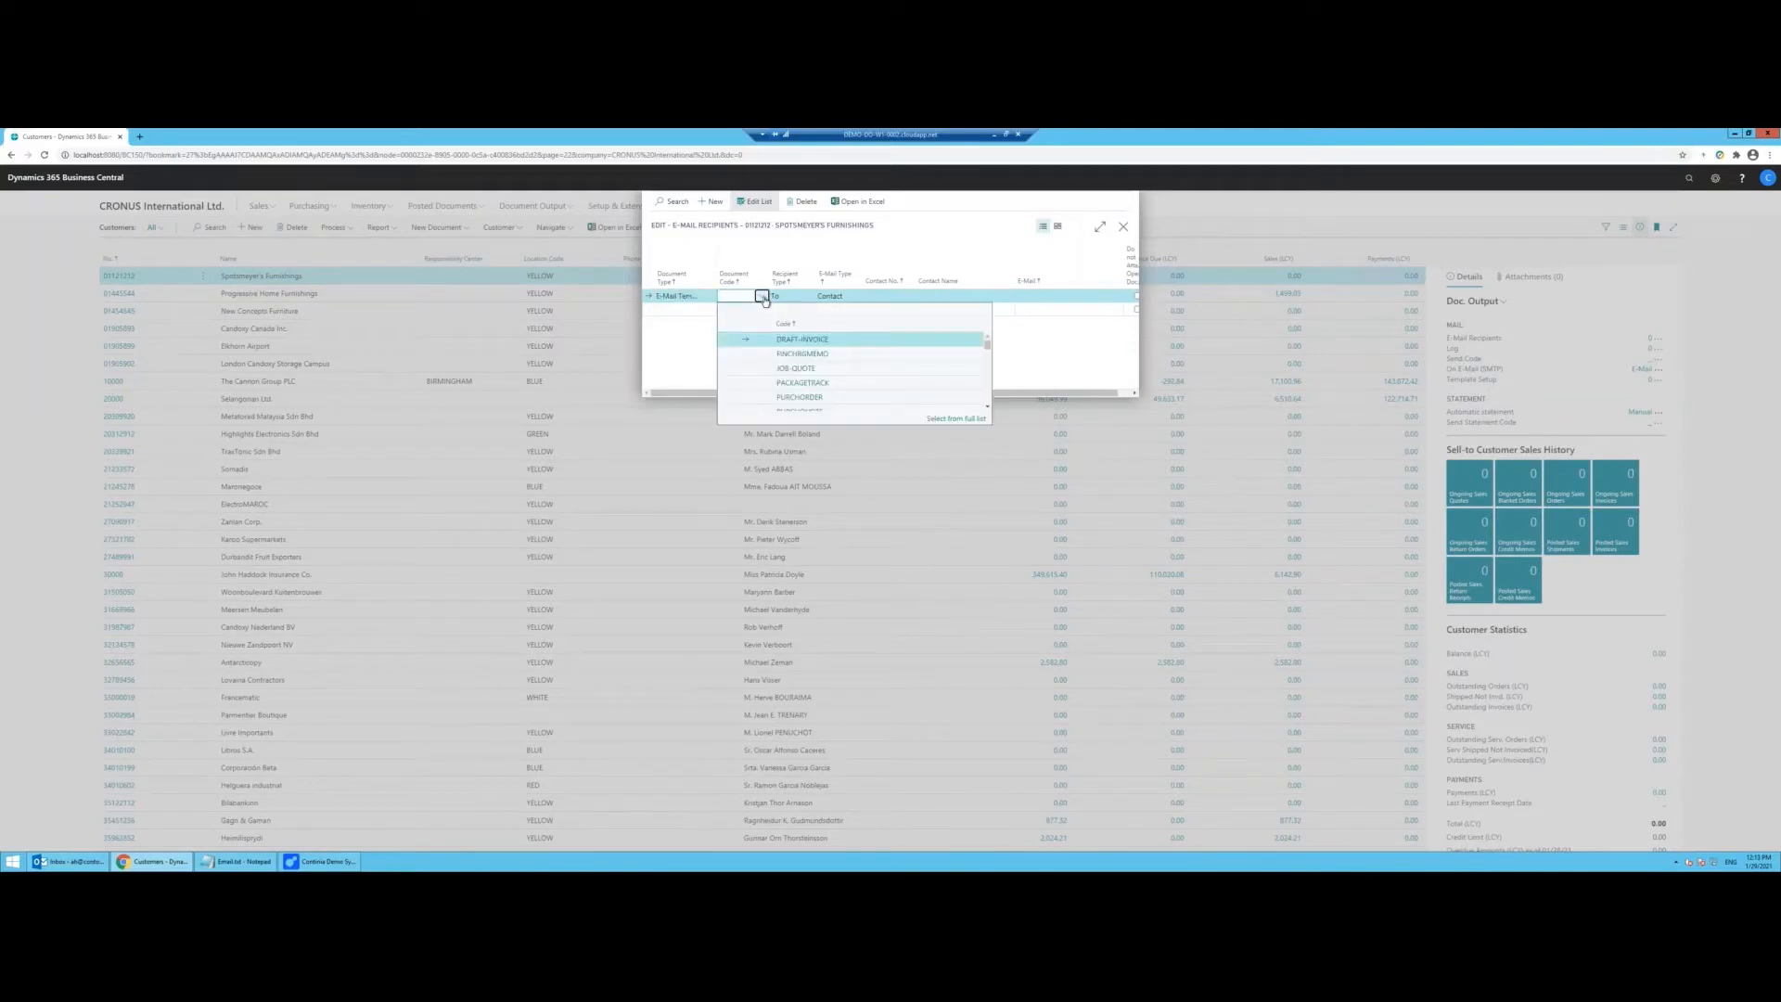
{"action": "scroll", "coordinate": [819, 377], "scroll_direction": "down", "scroll_amount": 4}
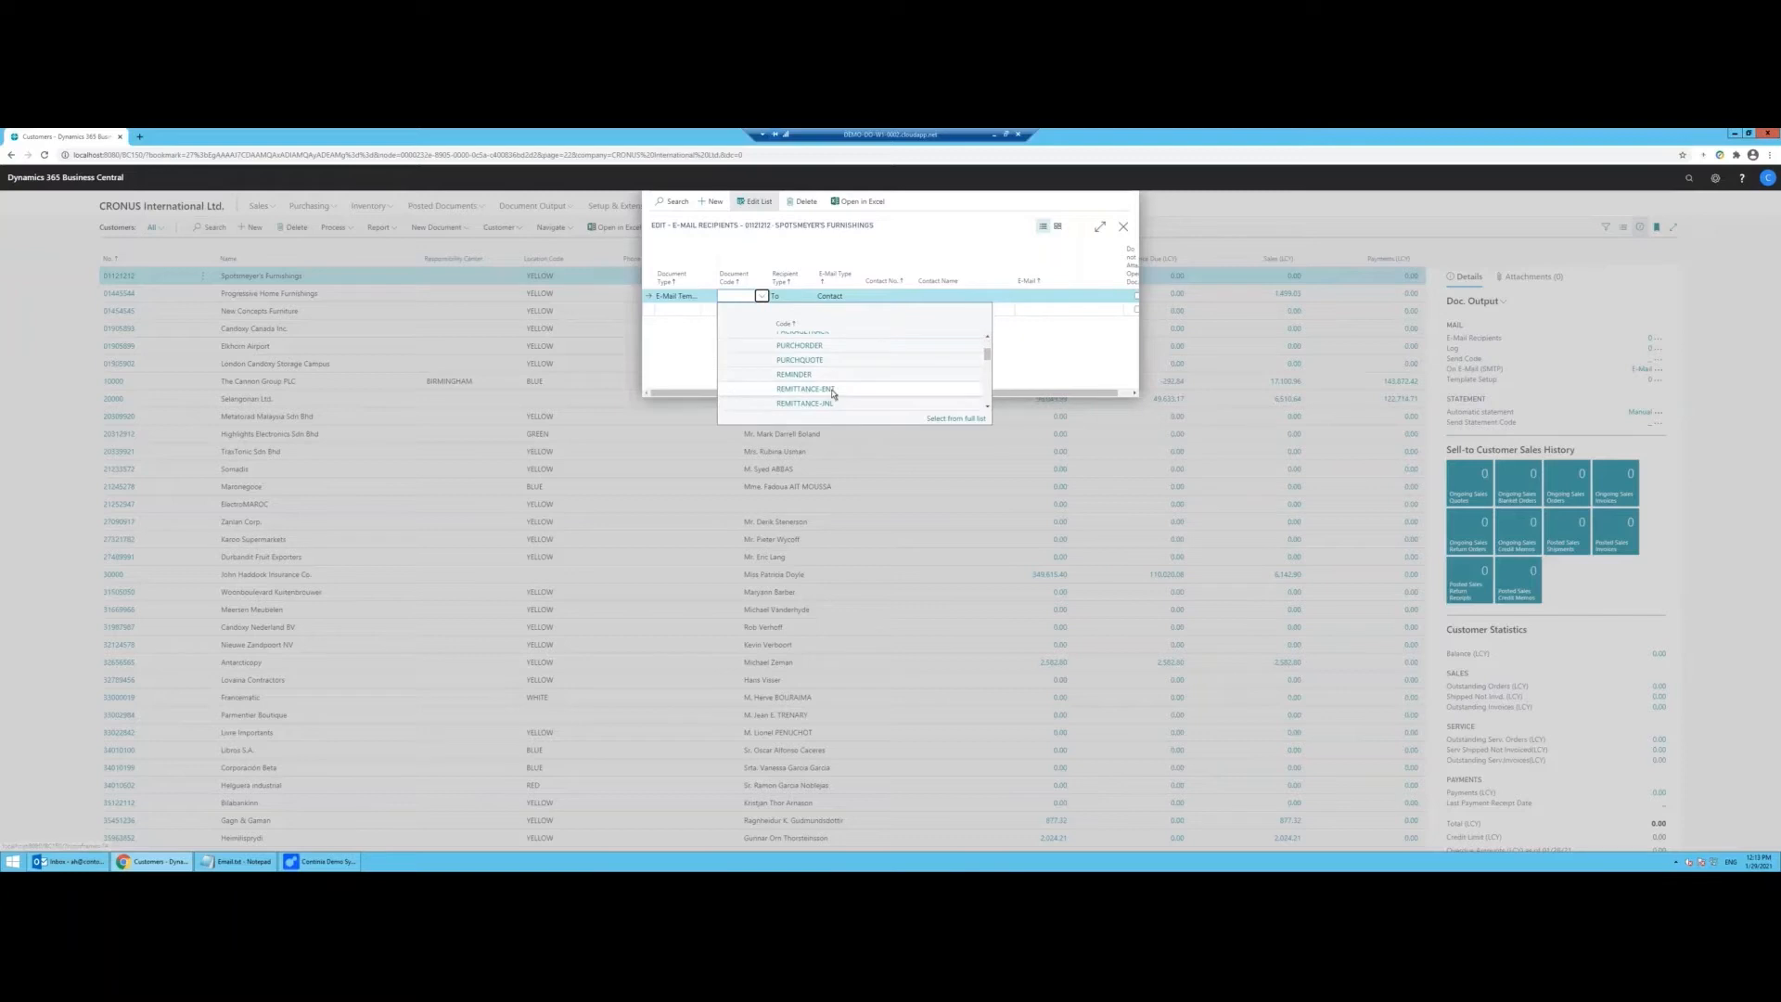
{"action": "left_click", "coordinate": [833, 393]}
{"action": "left_click", "coordinate": [848, 296]}
{"action": "left_click", "coordinate": [850, 317]}
{"action": "left_click", "coordinate": [1048, 293]}
{"action": "type", "text": "finance@companyname.co.uk"}
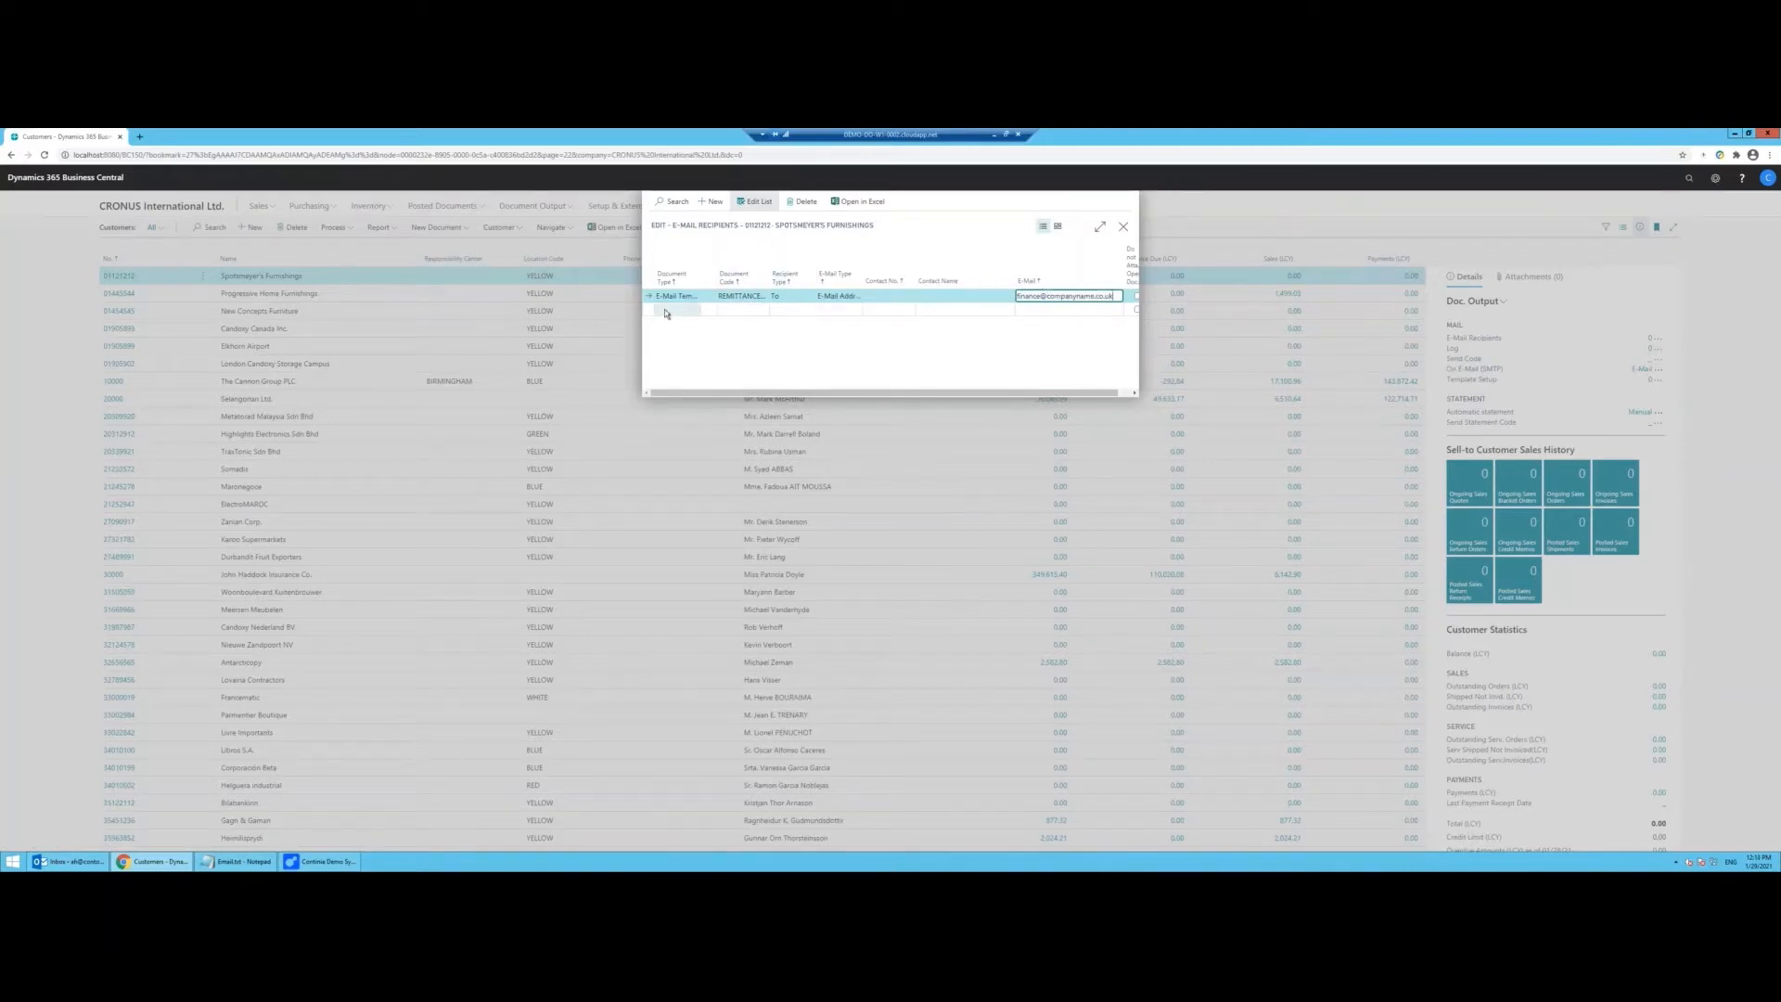
Step: Add a second REMITTANCE-ENT recipient row sent to the manager's e-mail address
{"action": "left_click", "coordinate": [692, 310]}
{"action": "left_click", "coordinate": [755, 310]}
{"action": "left_click", "coordinate": [756, 310]}
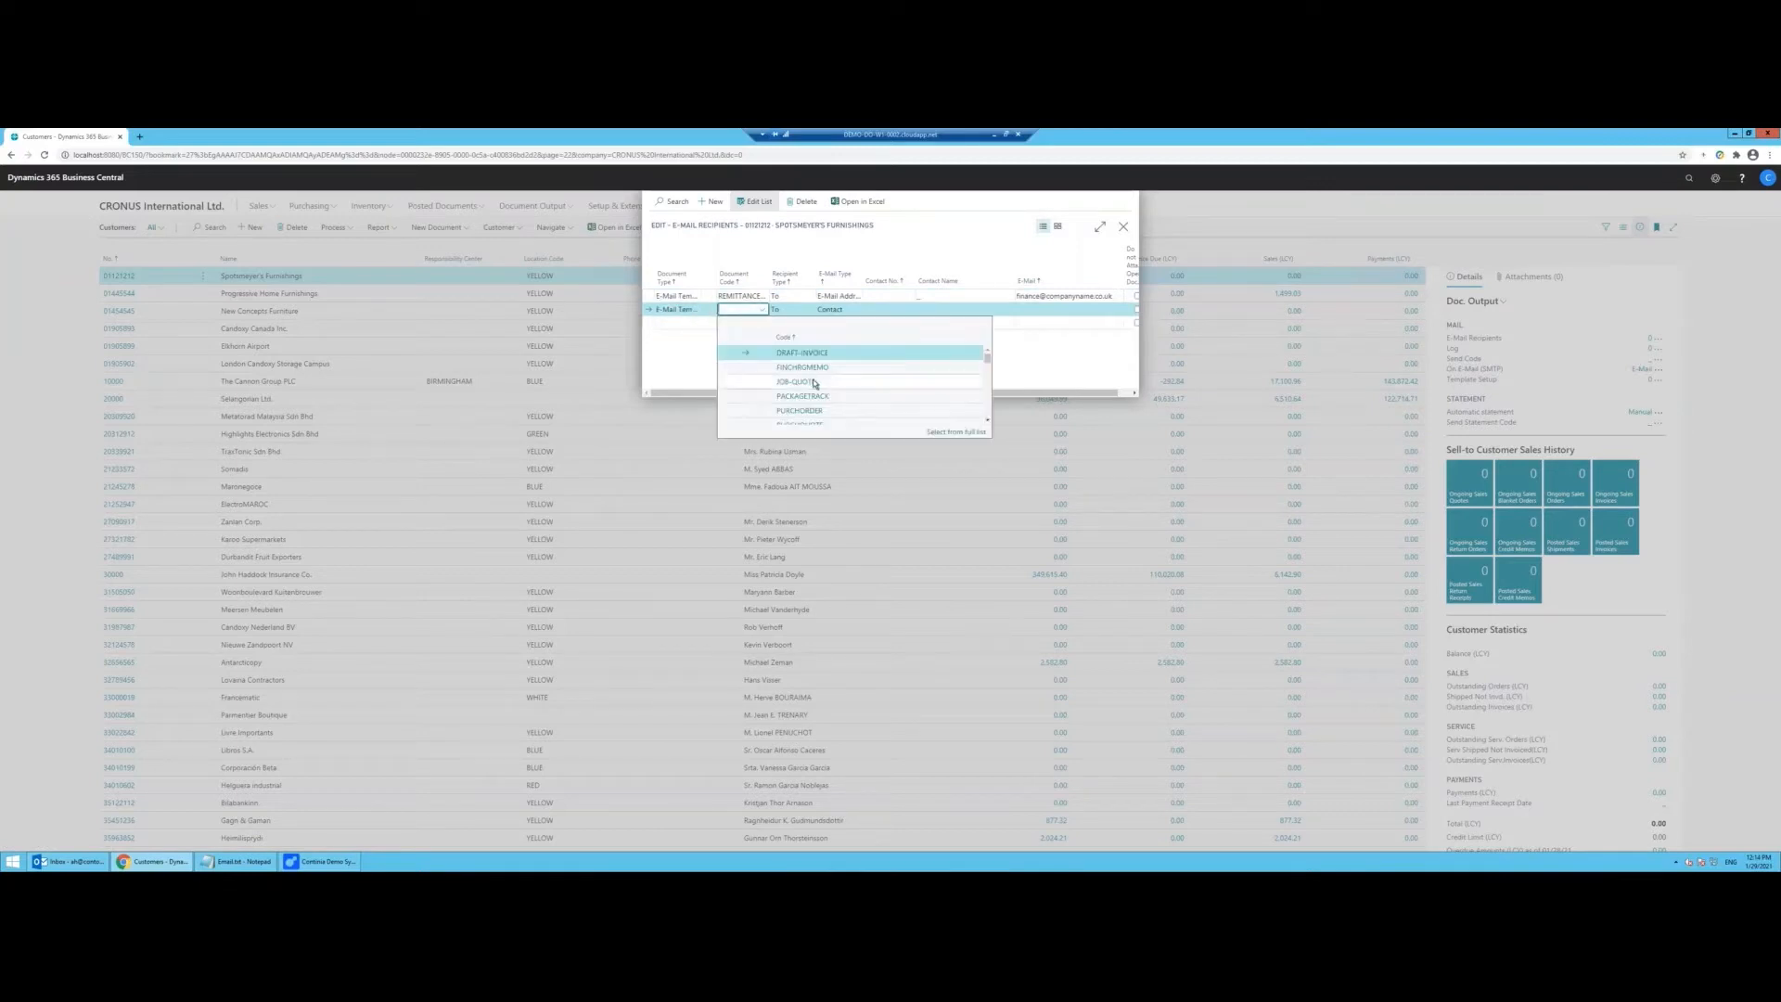
{"action": "scroll", "coordinate": [839, 394], "scroll_direction": "down", "scroll_amount": 3}
{"action": "left_click", "coordinate": [850, 404]}
{"action": "key", "text": "Tab"}
{"action": "key", "text": "Tab"}
{"action": "key", "text": "e"}
{"action": "key", "text": "Tab"}
{"action": "left_click", "coordinate": [1054, 311]}
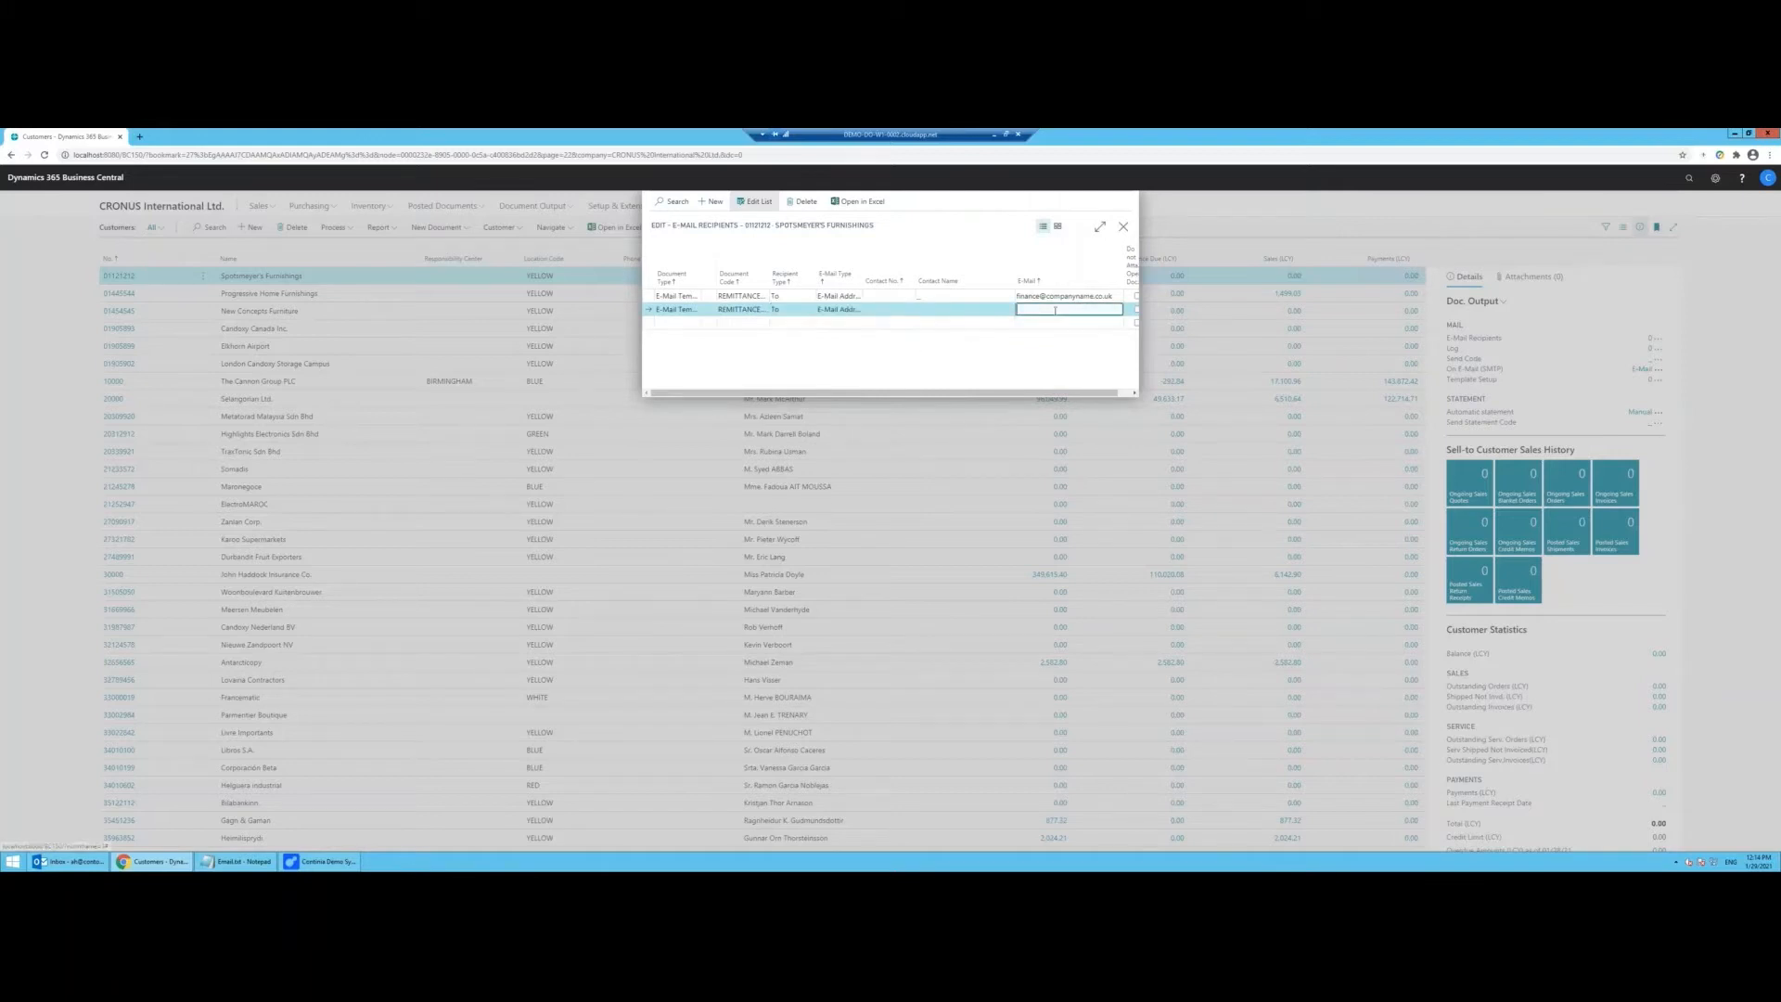
{"action": "type", "text": "manager@companyname.co.uk"}
{"action": "key", "text": "Tab"}
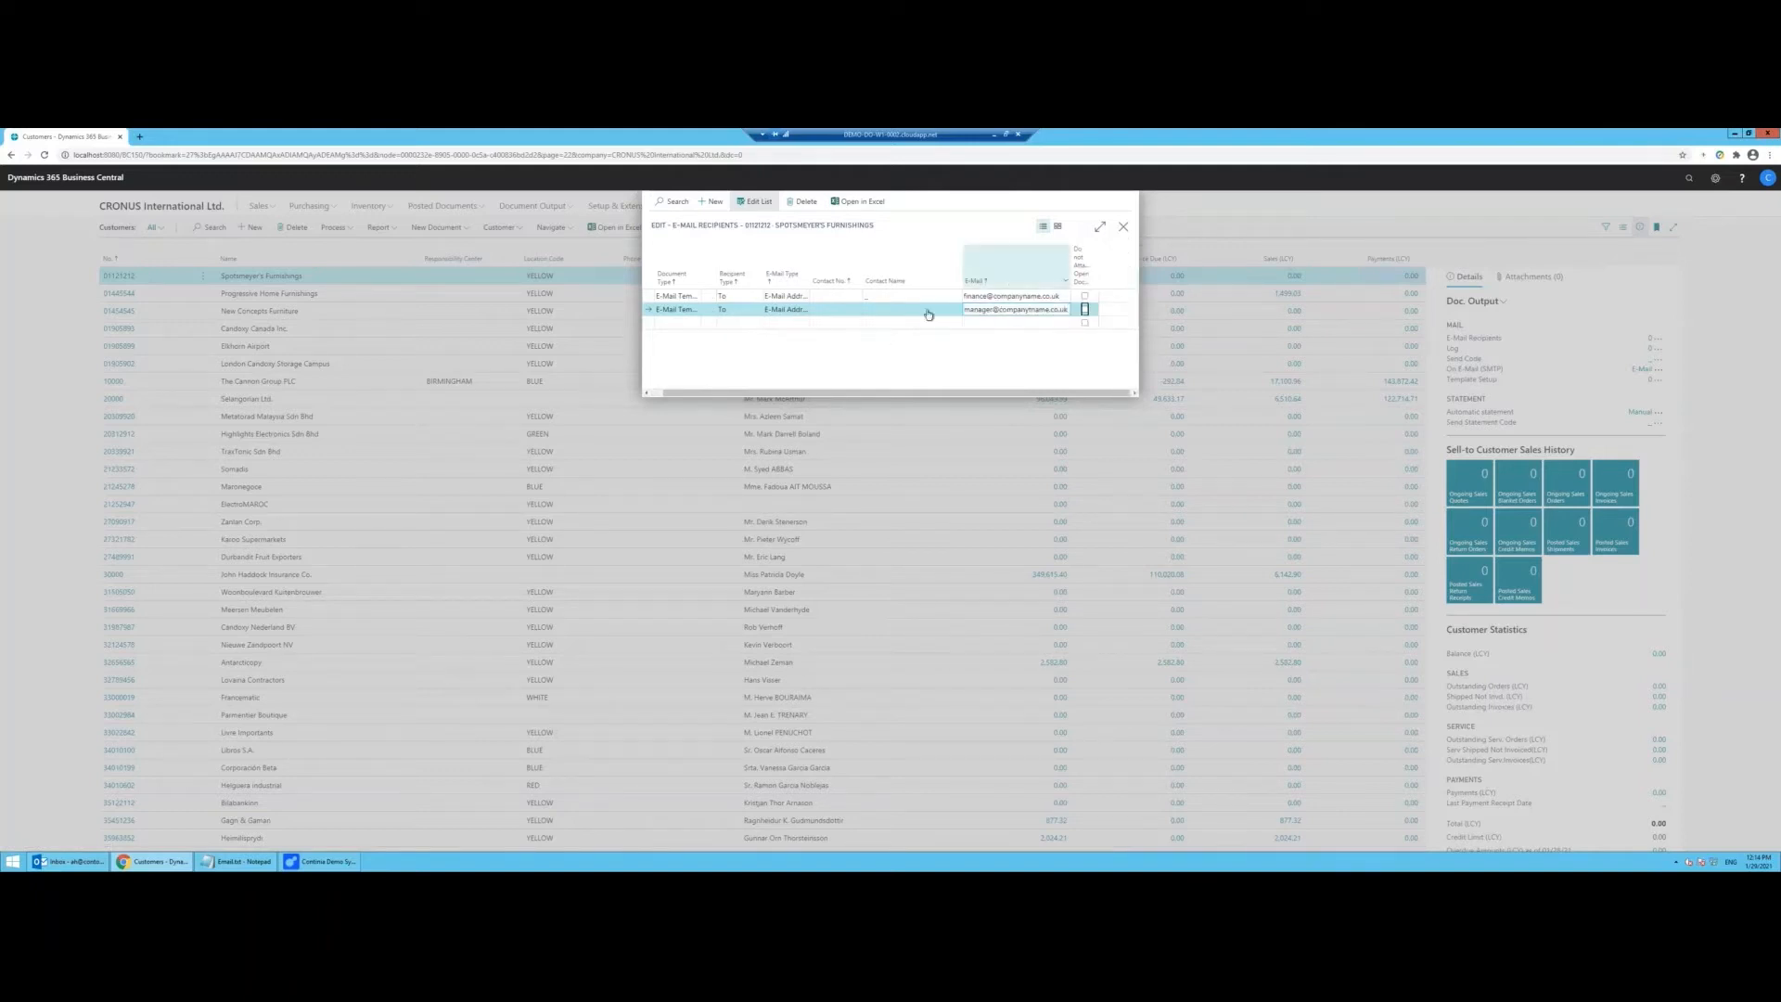
Step: Add a third E-Mail Template recipient row with document code PURCHQUOTE
{"action": "left_click", "coordinate": [686, 325]}
{"action": "left_click_drag", "start_coordinate": [784, 393], "coordinate": [753, 393]}
{"action": "left_click", "coordinate": [748, 325]}
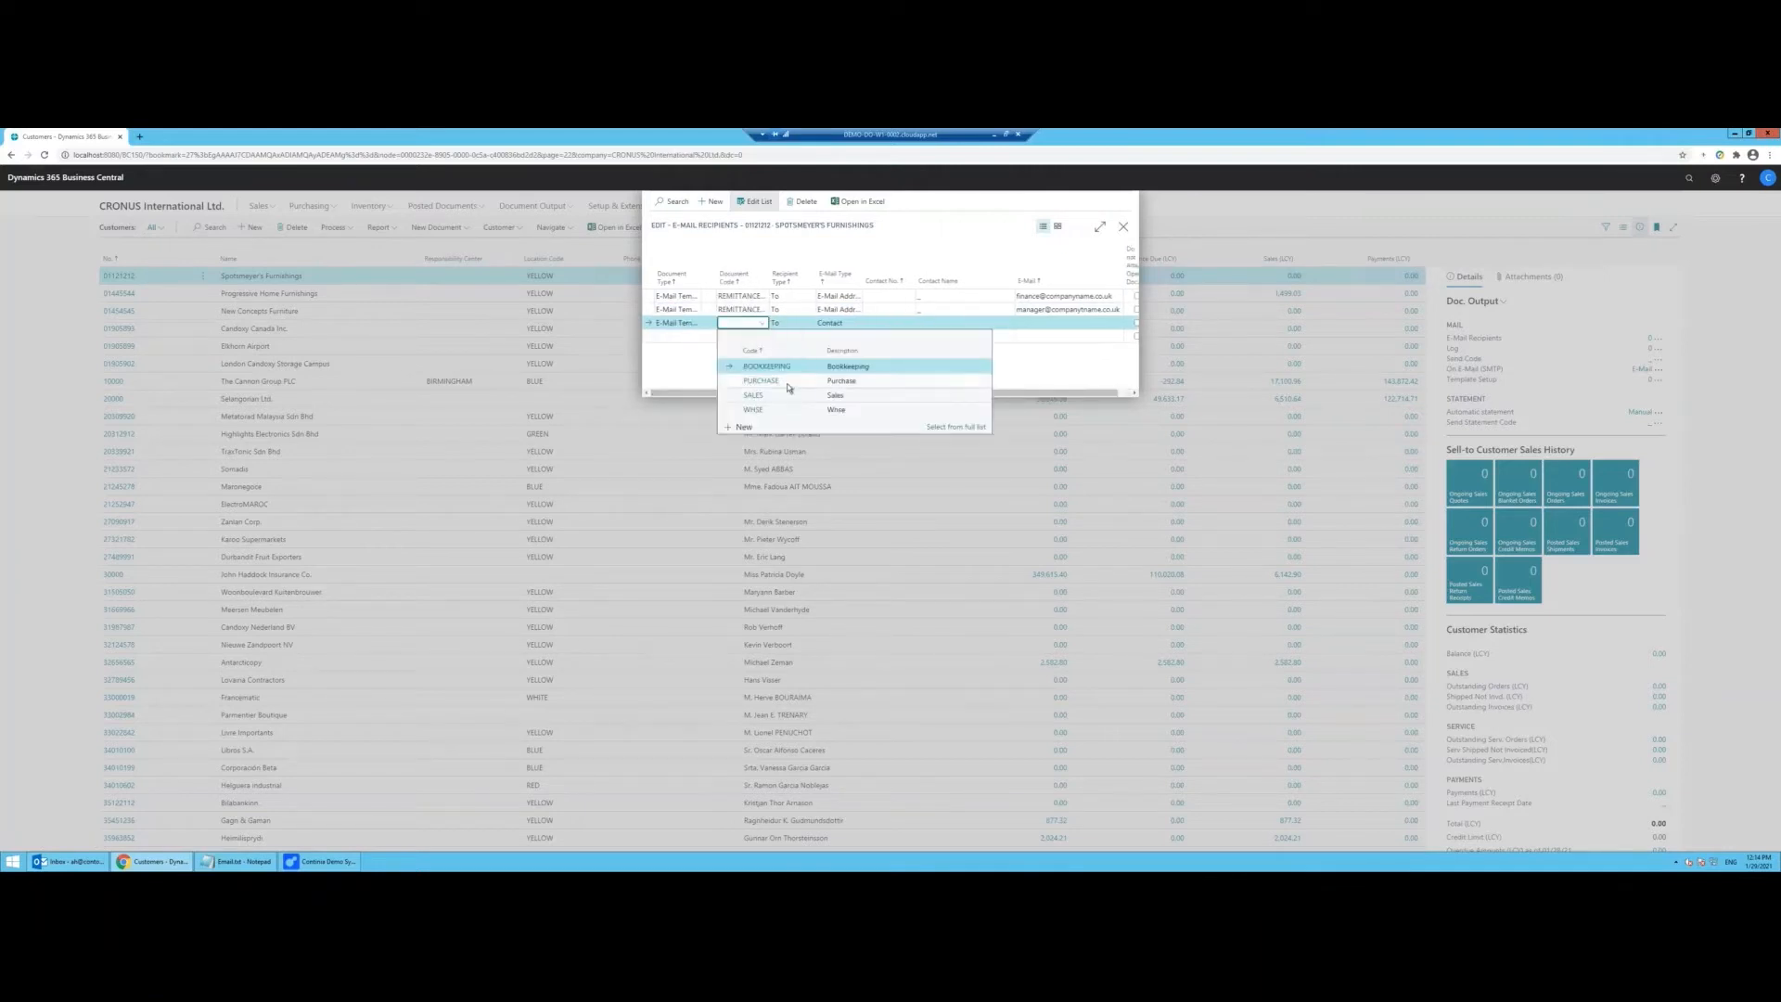
{"action": "left_click", "coordinate": [705, 324]}
{"action": "left_click", "coordinate": [702, 342]}
{"action": "left_click", "coordinate": [746, 323]}
{"action": "left_click", "coordinate": [763, 323]}
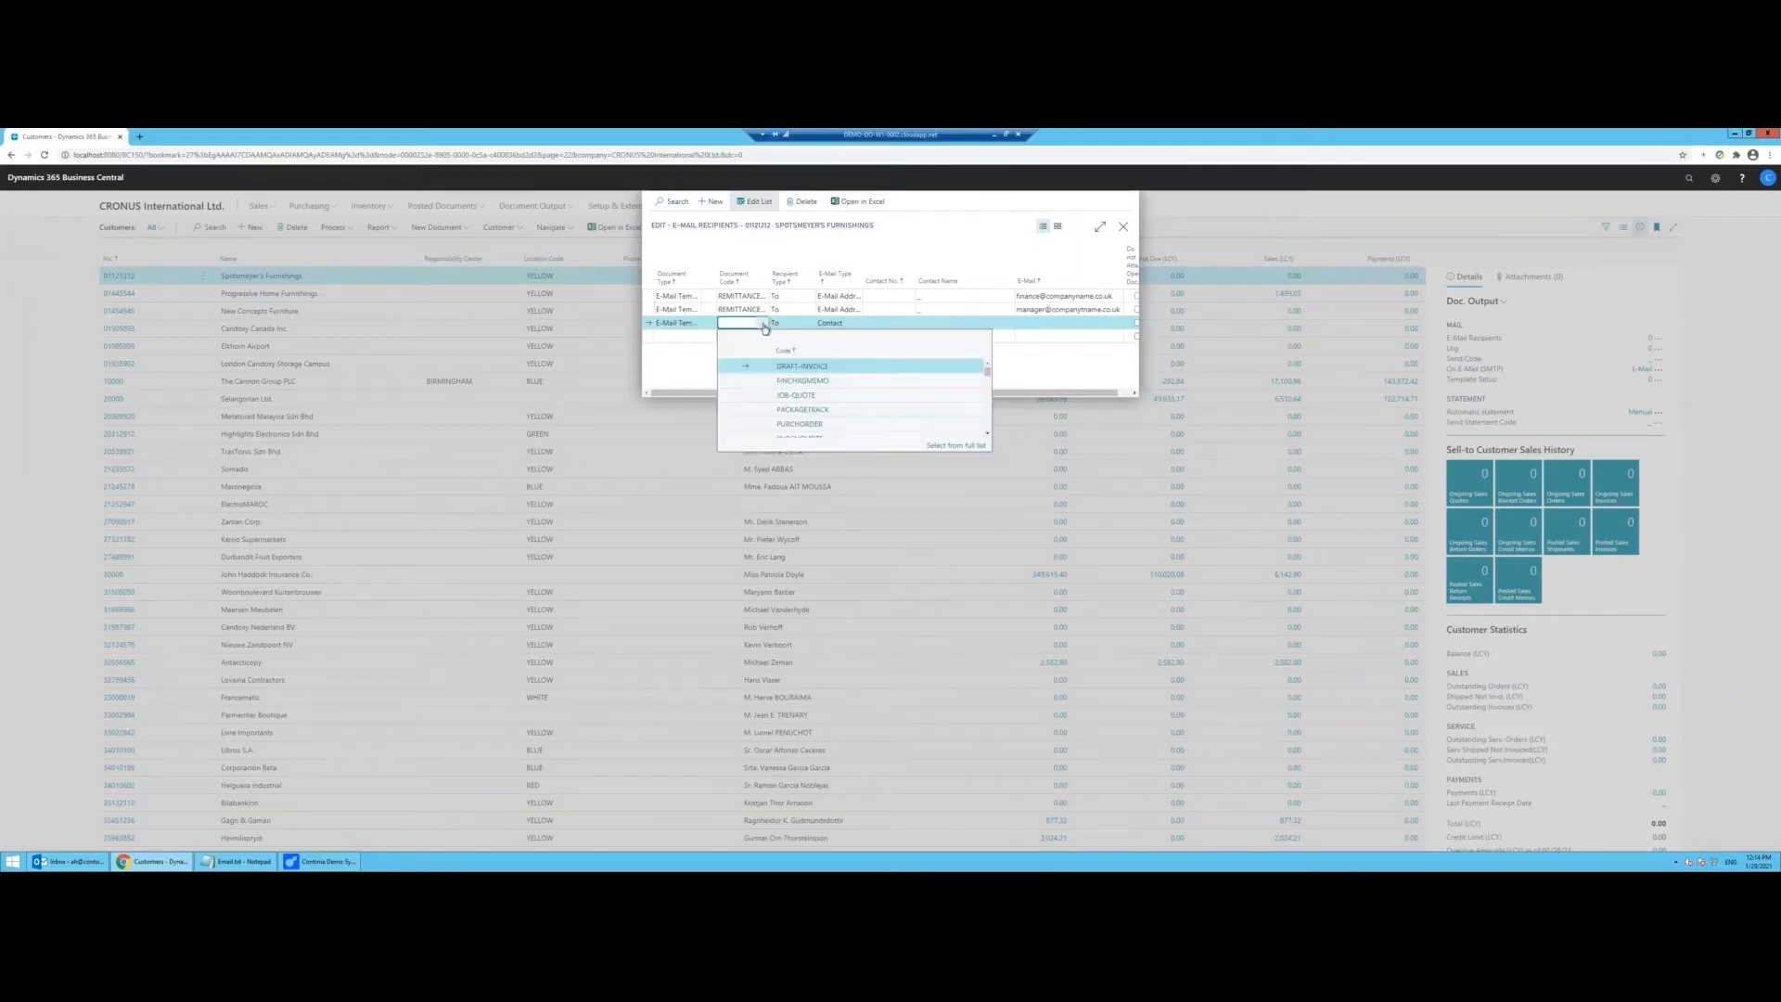
{"action": "scroll", "coordinate": [834, 413], "scroll_direction": "down", "scroll_amount": 2}
{"action": "scroll", "coordinate": [834, 413], "scroll_direction": "down", "scroll_amount": 1}
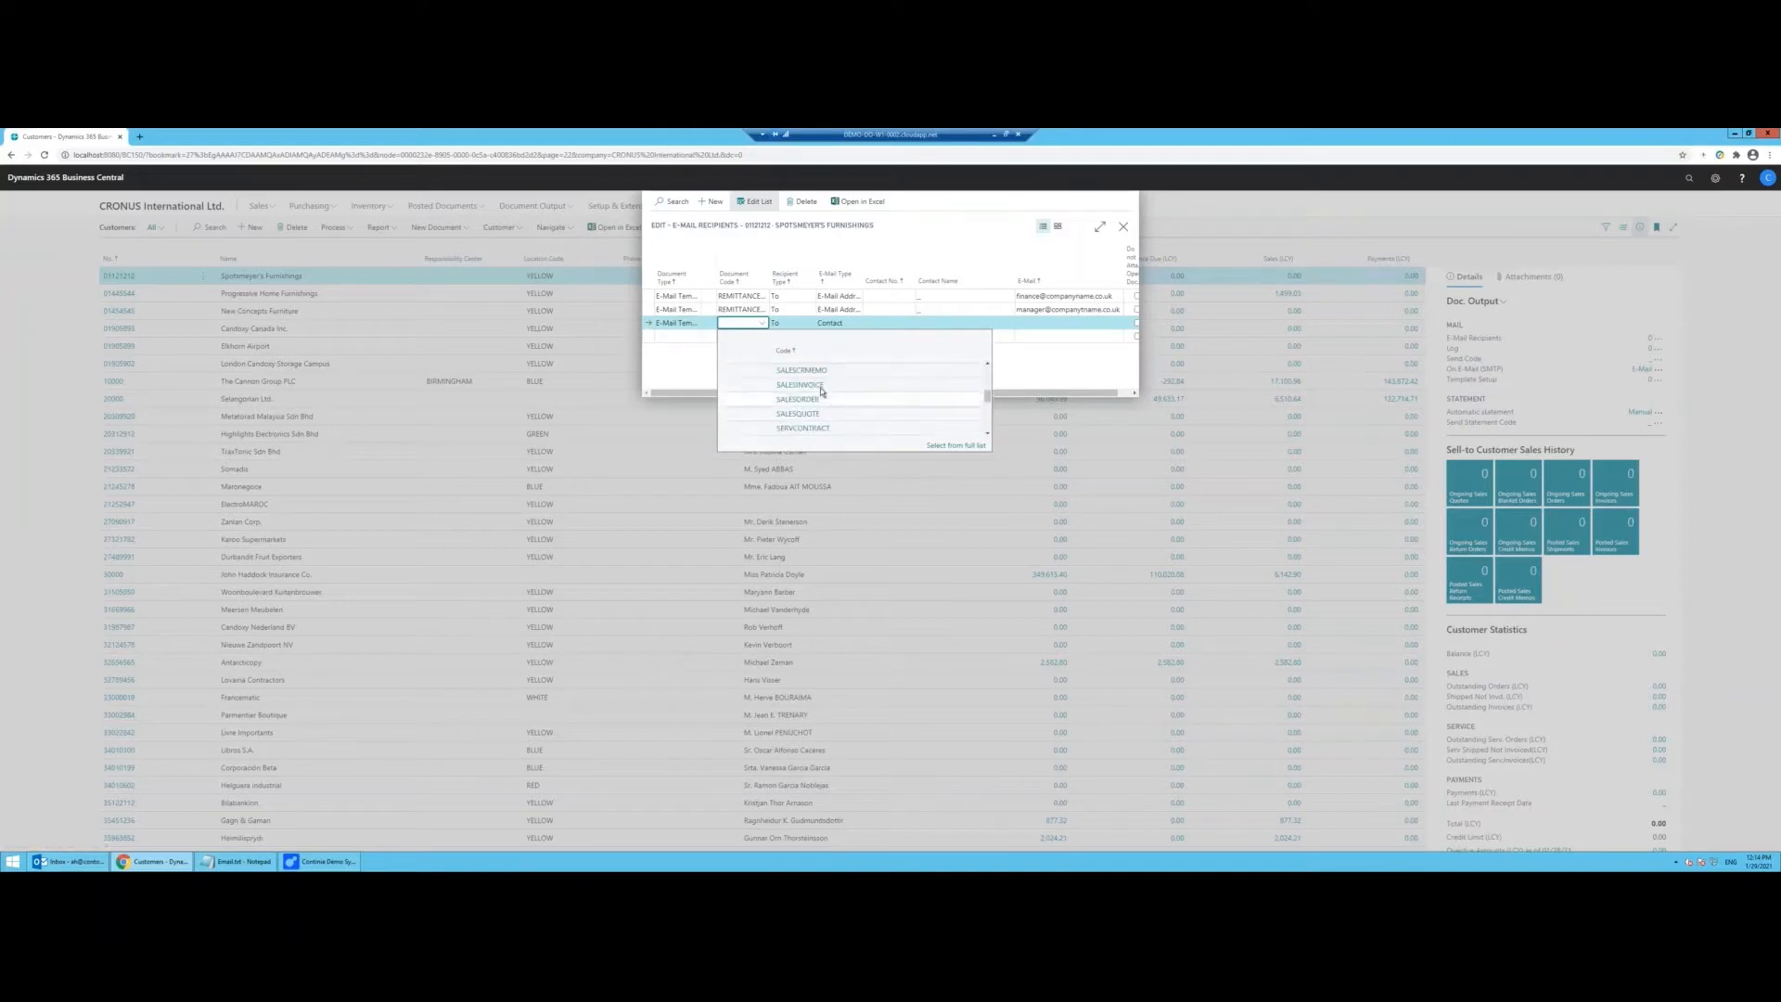
{"action": "left_click", "coordinate": [835, 371]}
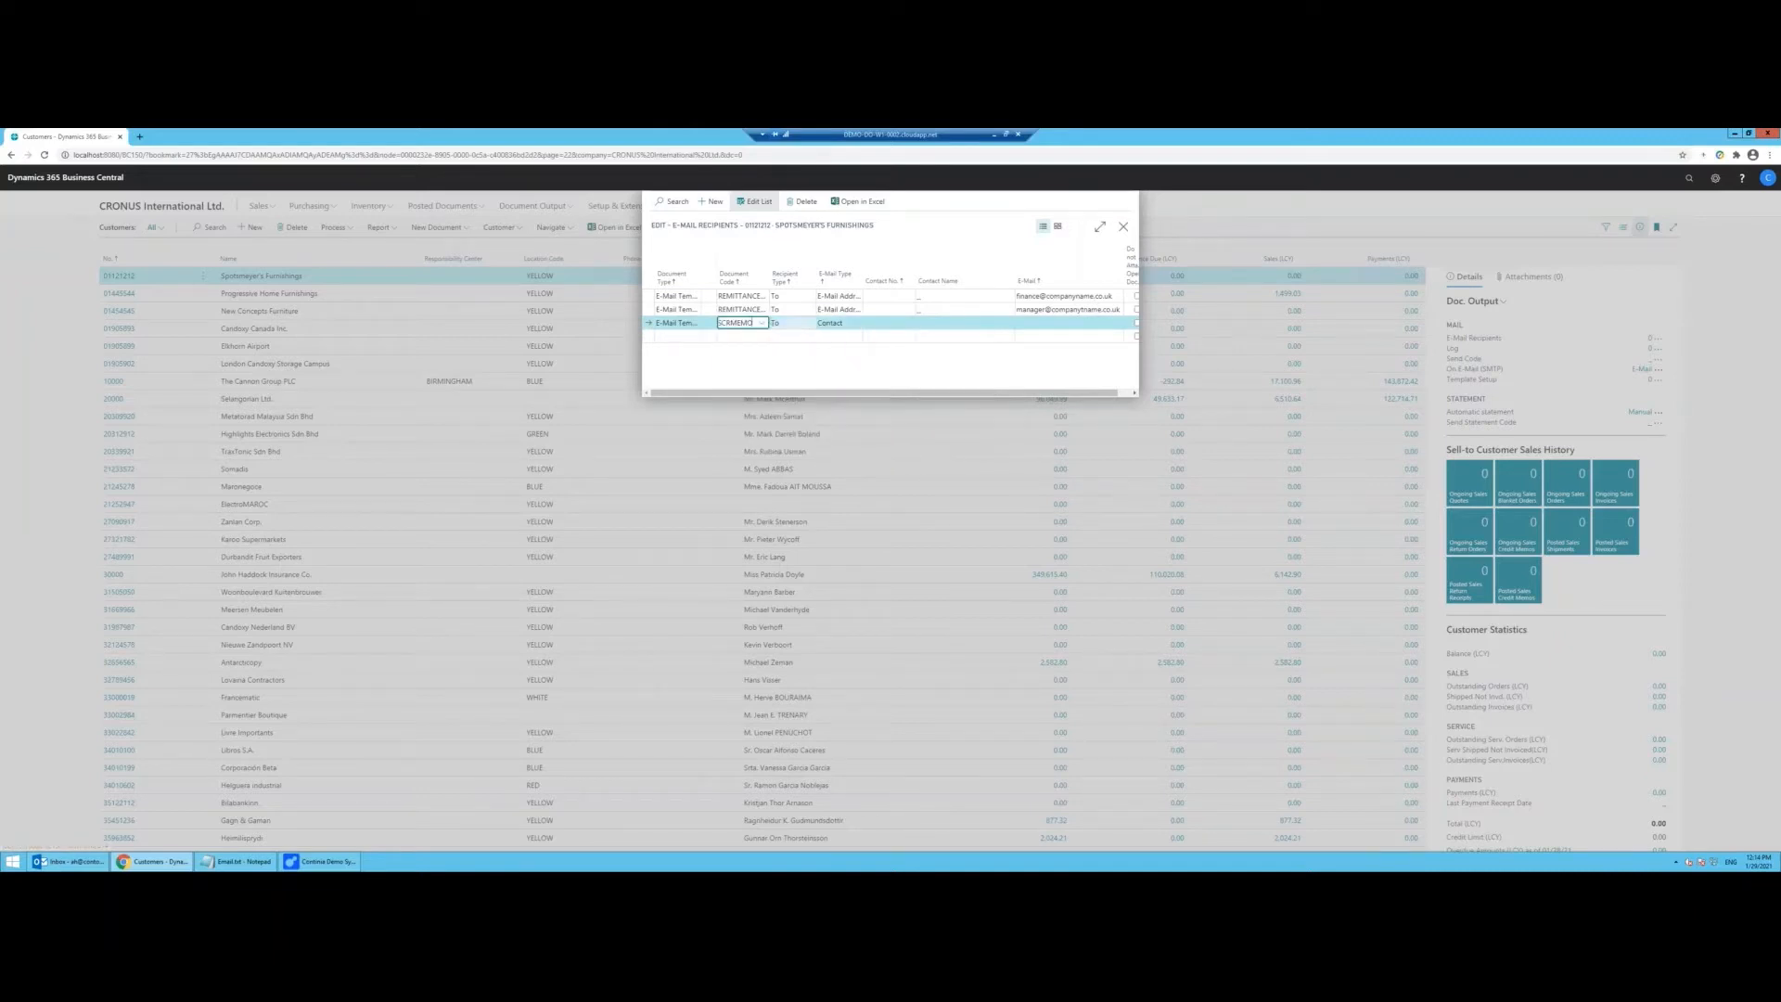
{"action": "left_click", "coordinate": [762, 323]}
{"action": "scroll", "coordinate": [811, 380], "scroll_direction": "up", "scroll_amount": 2}
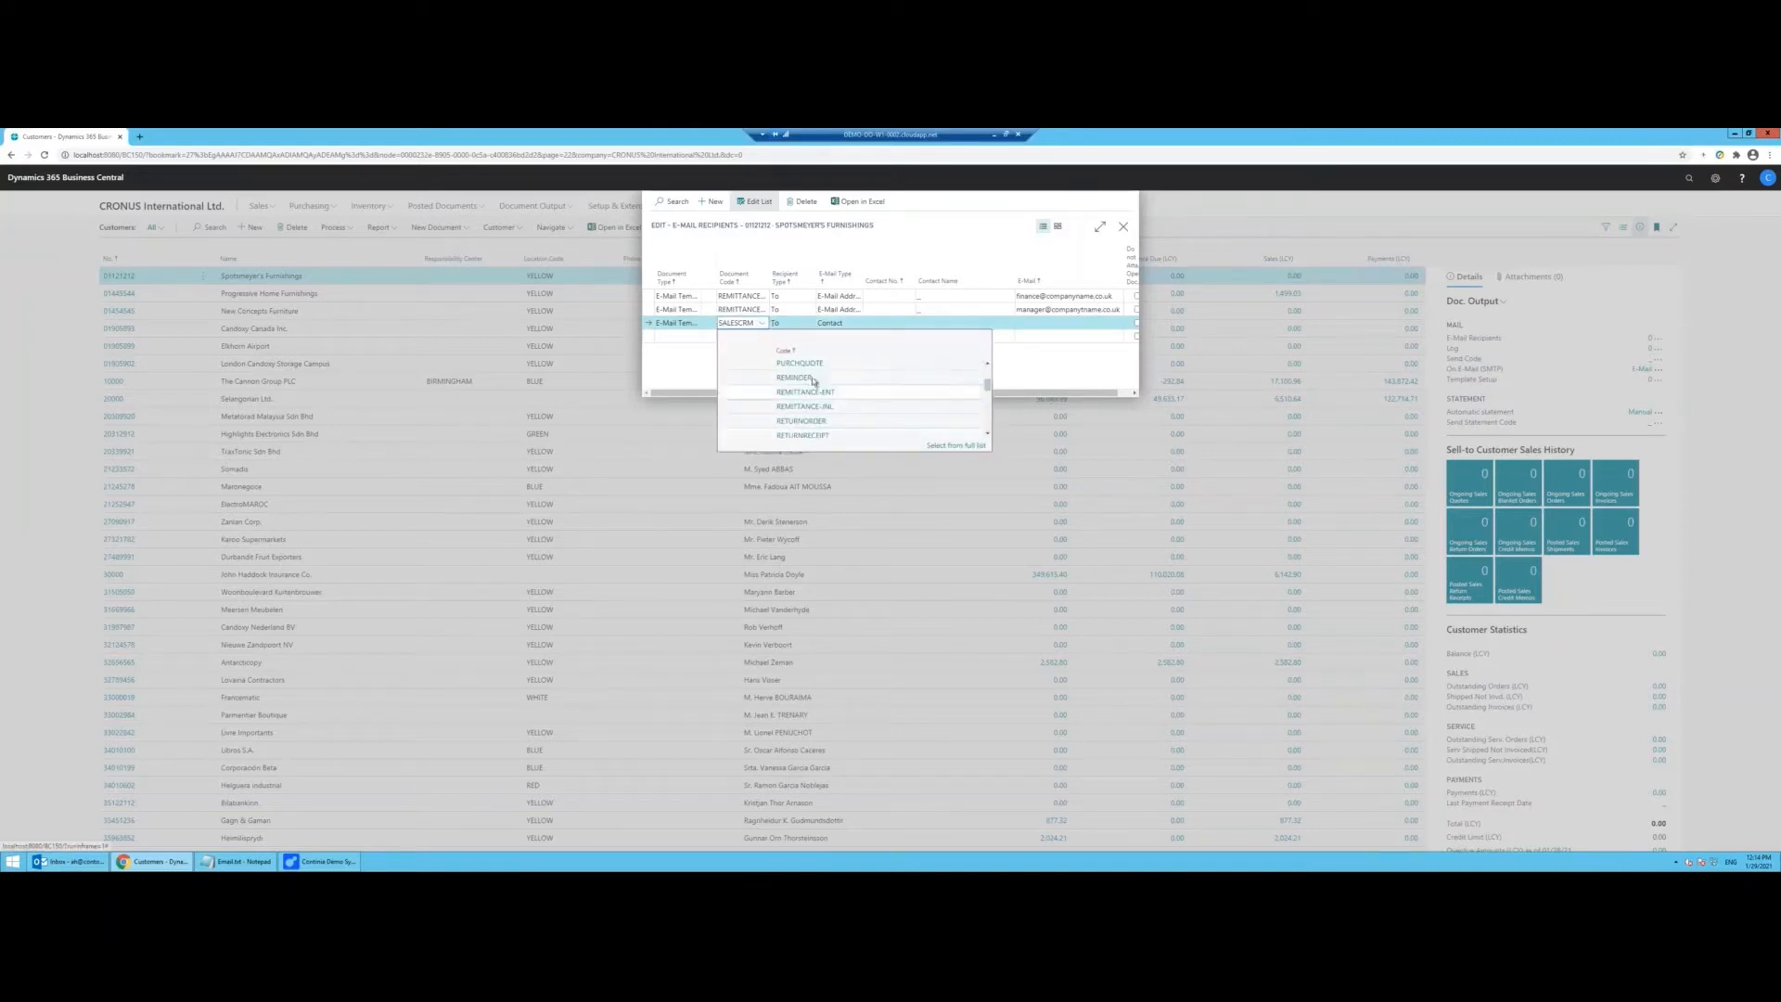
{"action": "left_click", "coordinate": [813, 369]}
Step: Set the PURCHQUOTE row to E-Mail Address type and enter the purchasing e-mail address
{"action": "left_click", "coordinate": [836, 325]}
{"action": "key", "text": "e"}
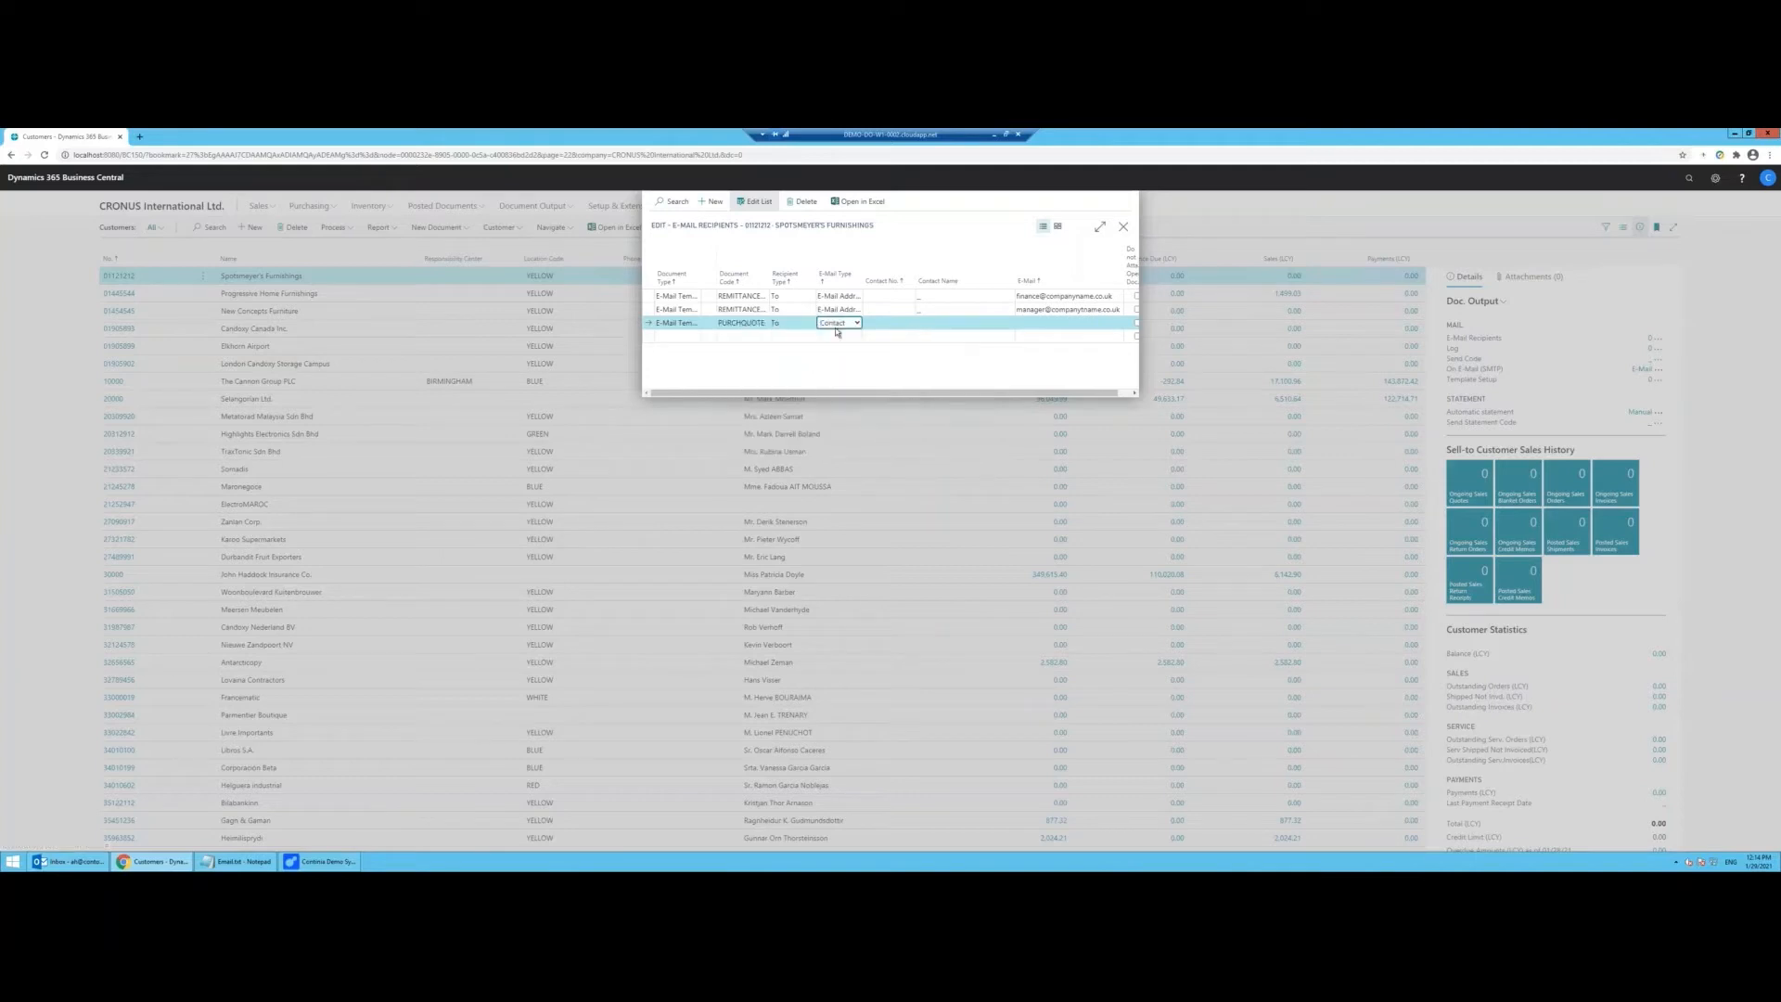
{"action": "left_click", "coordinate": [1034, 325]}
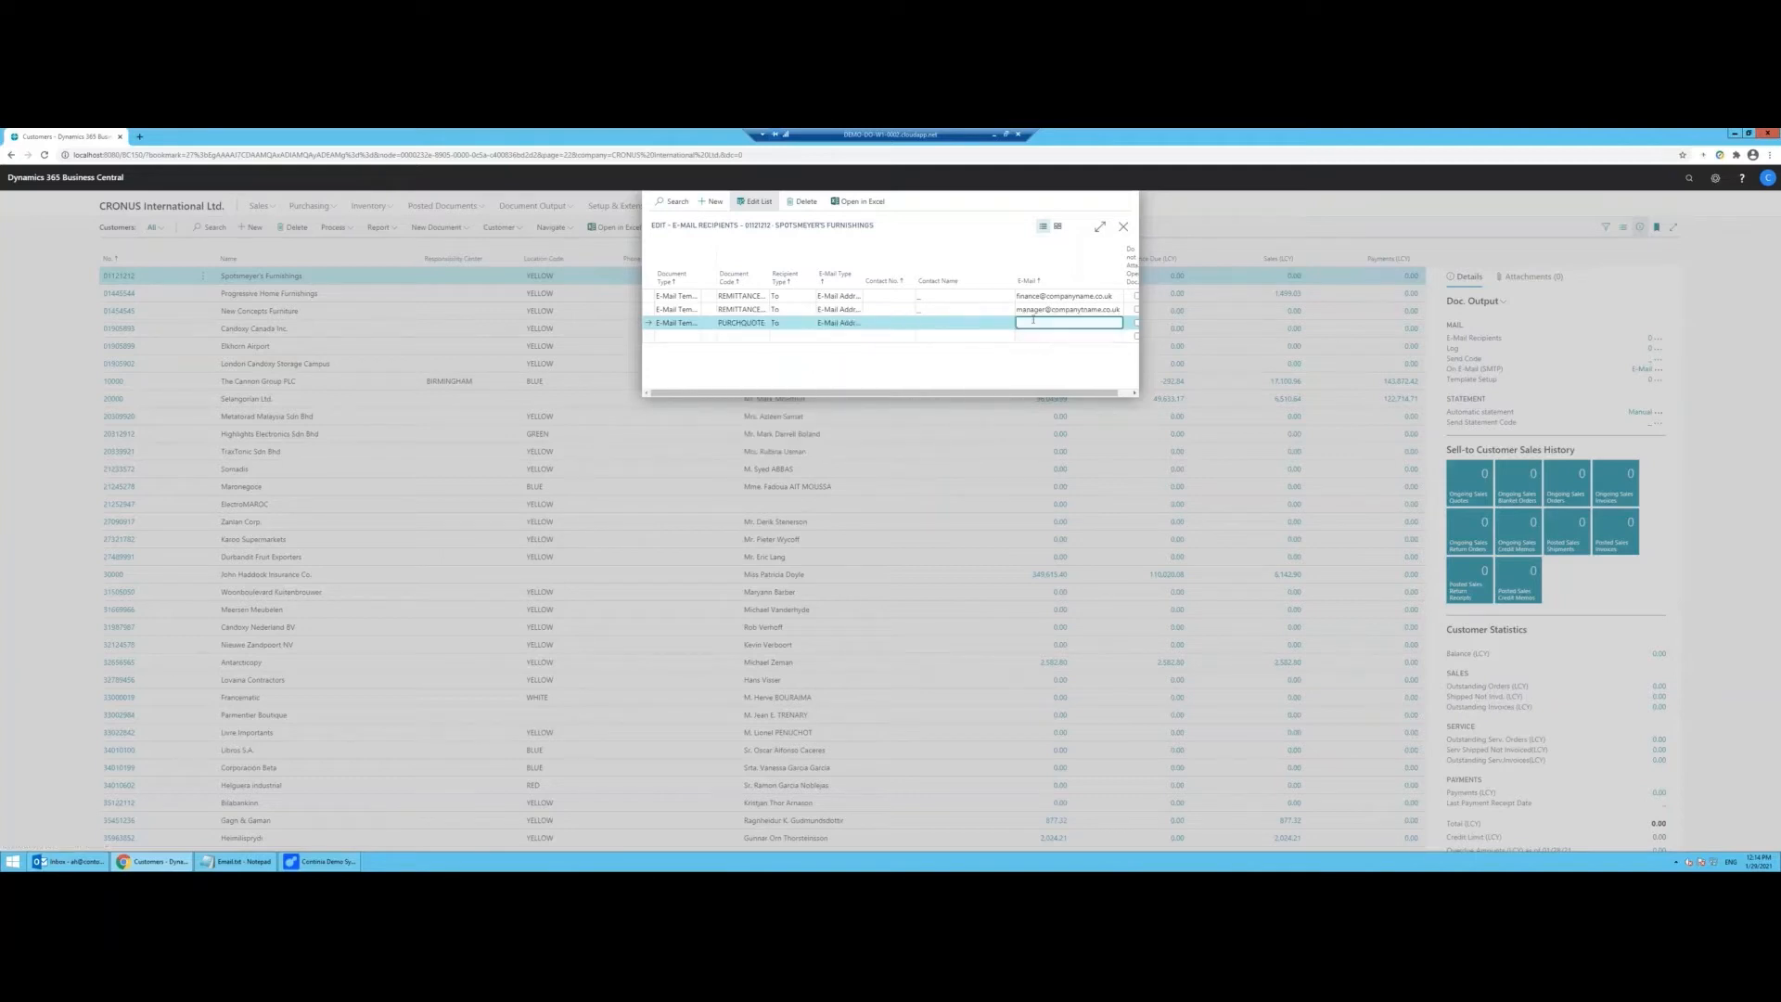
{"action": "type", "text": "purchasing@companyname.co.uk"}
Step: Add an E-Mail Template Group recipient for BOOKKEEPING, sent to the finance e-mail address
{"action": "left_click", "coordinate": [693, 300]}
{"action": "left_click", "coordinate": [694, 297]}
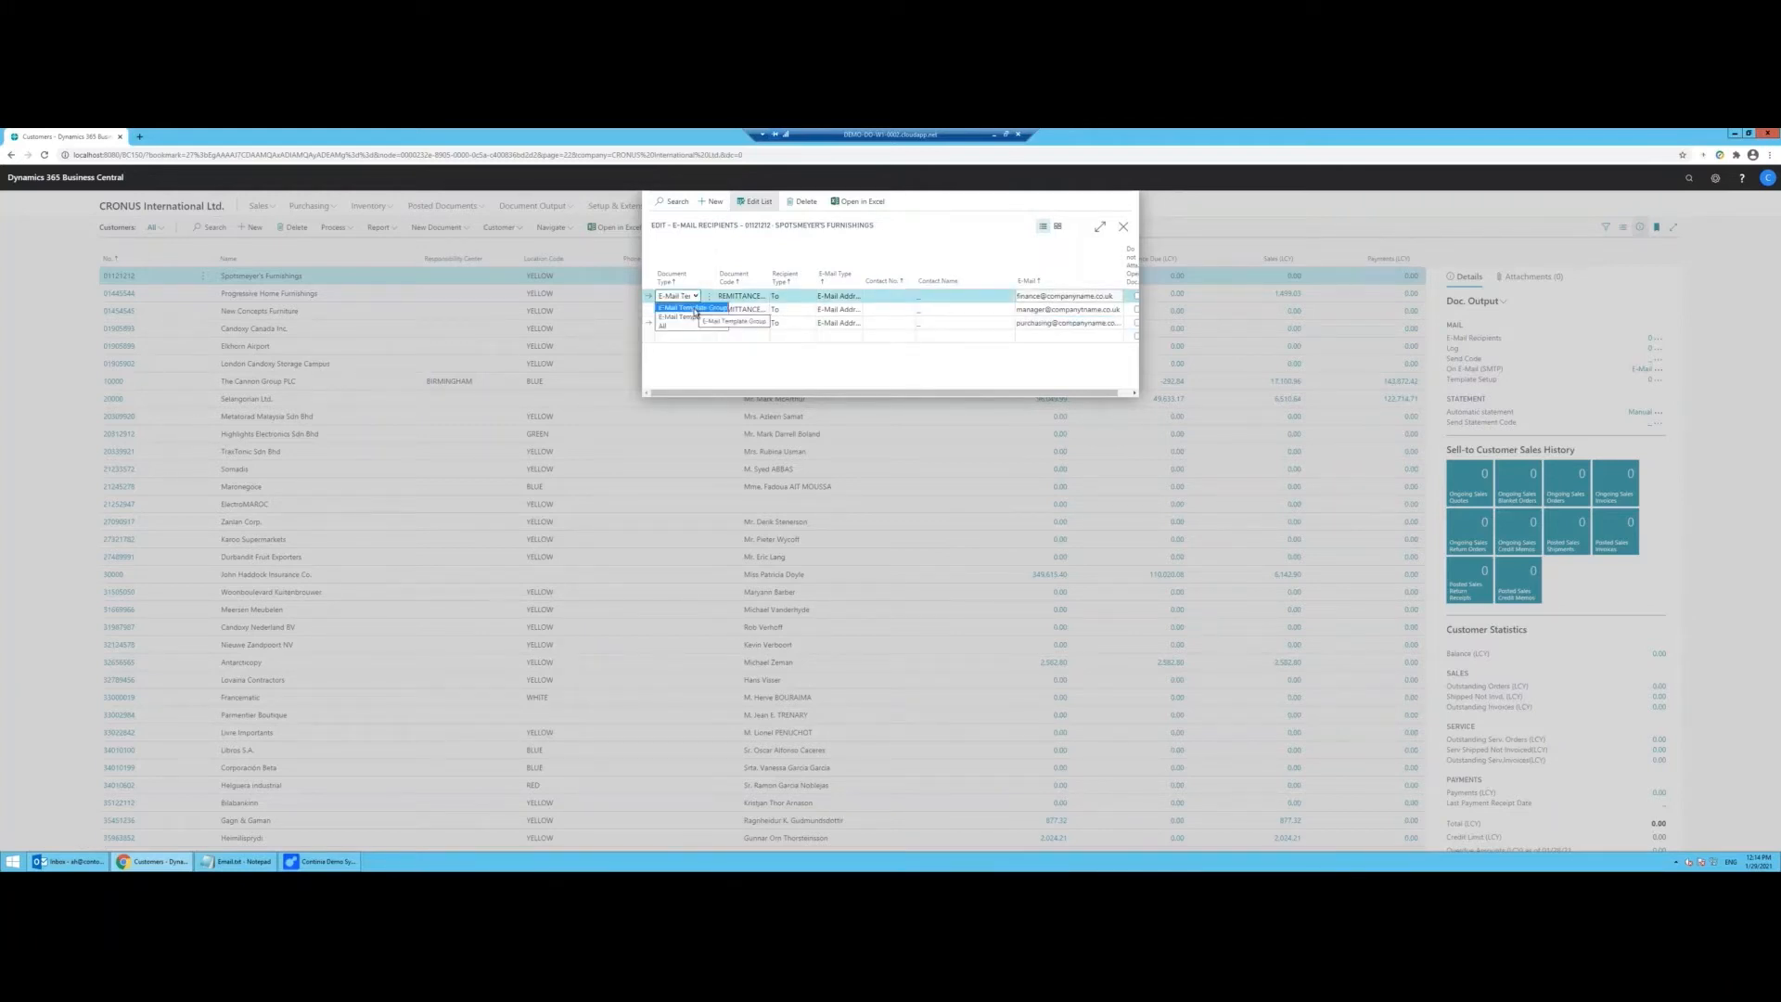
{"action": "left_click", "coordinate": [695, 309]}
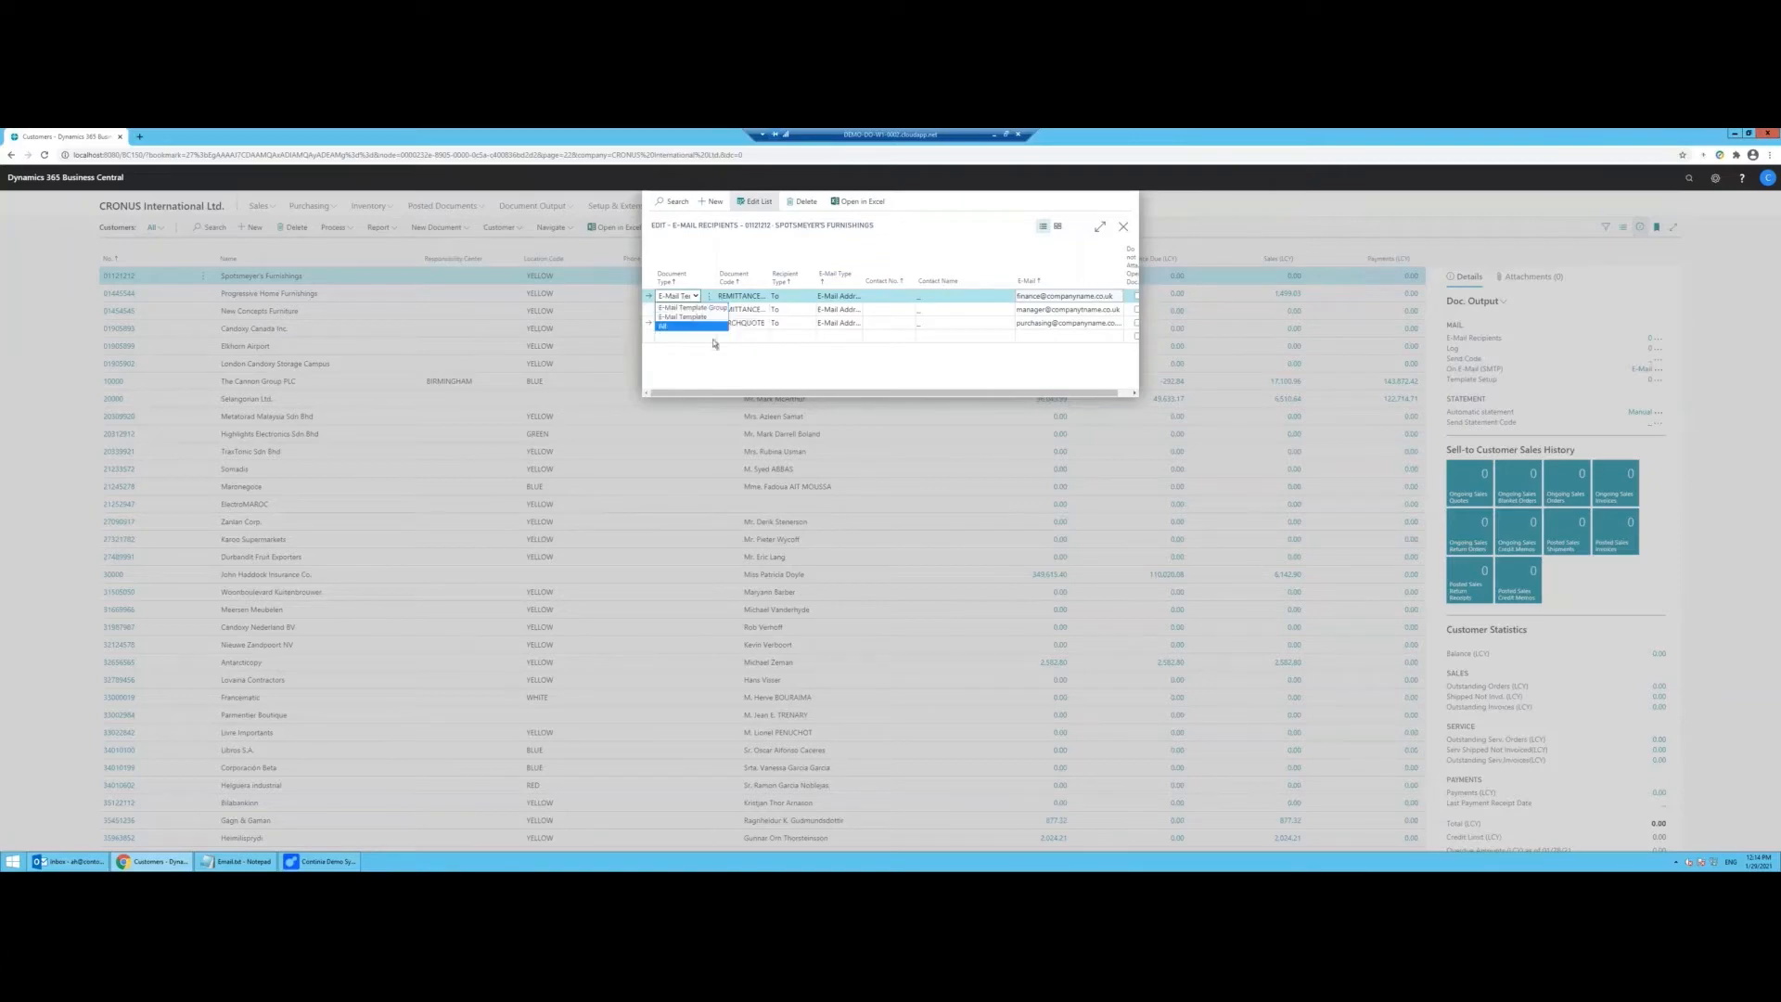
{"action": "left_click", "coordinate": [694, 338]}
{"action": "left_click", "coordinate": [756, 336]}
{"action": "left_click", "coordinate": [761, 337]}
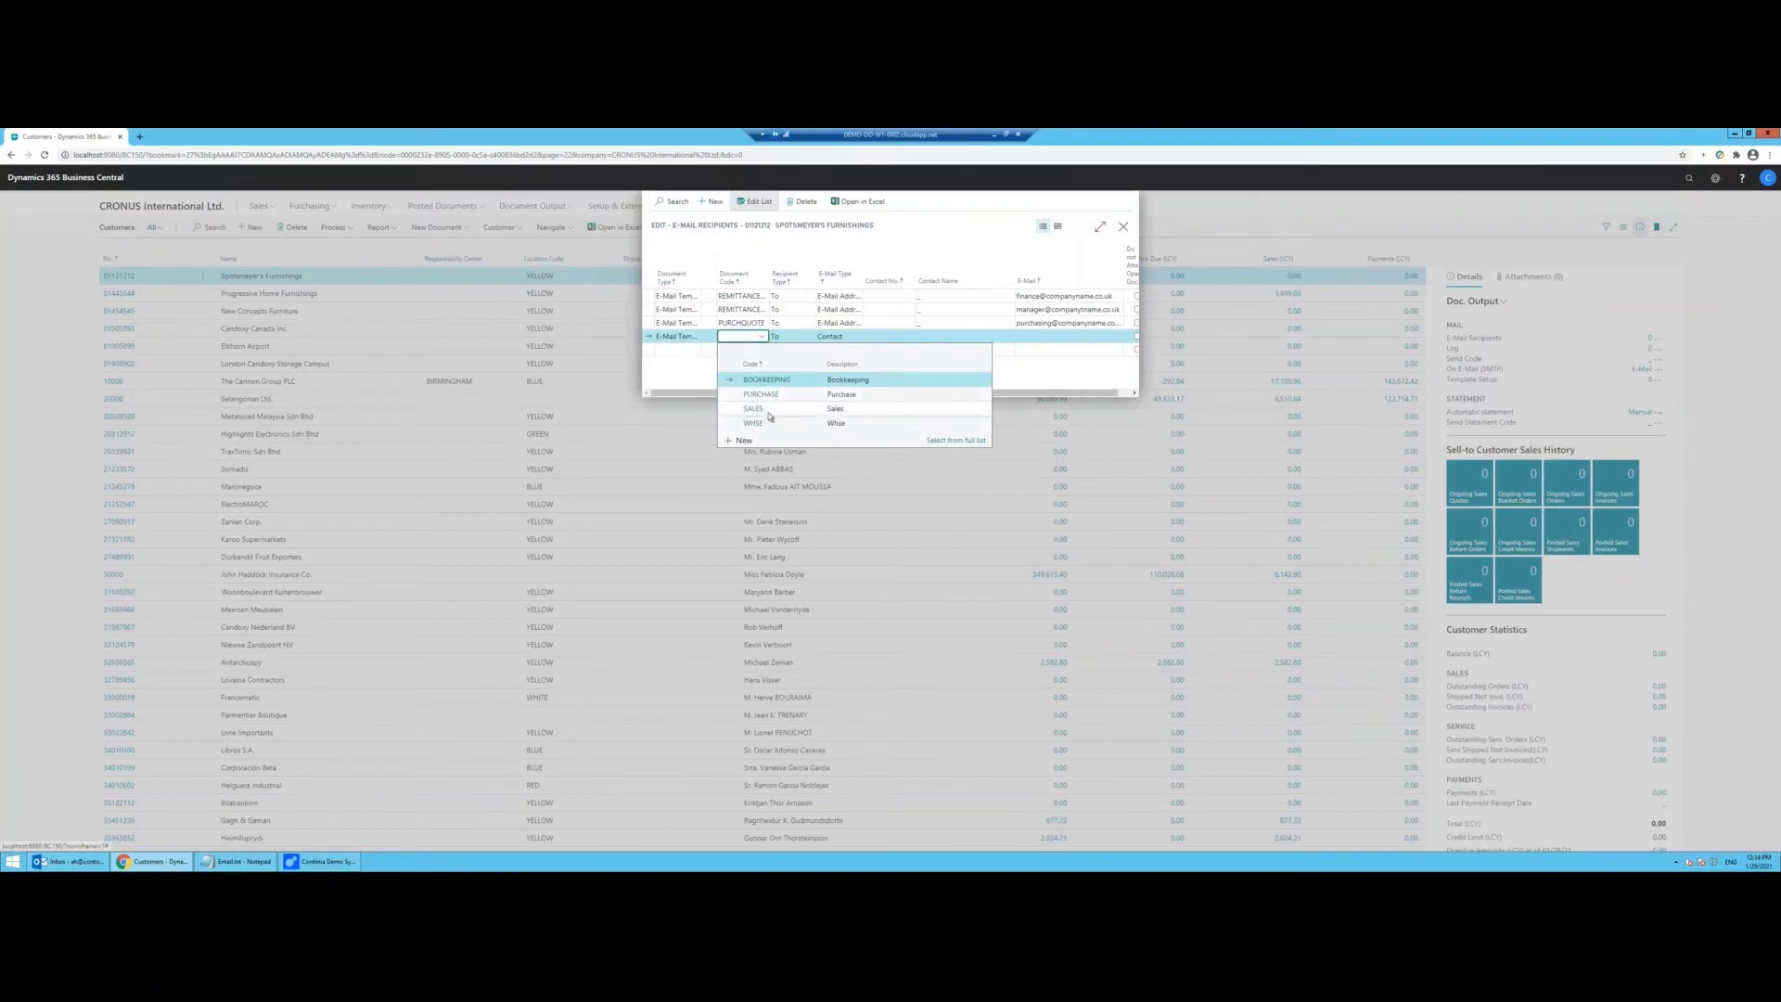
{"action": "left_click", "coordinate": [813, 381]}
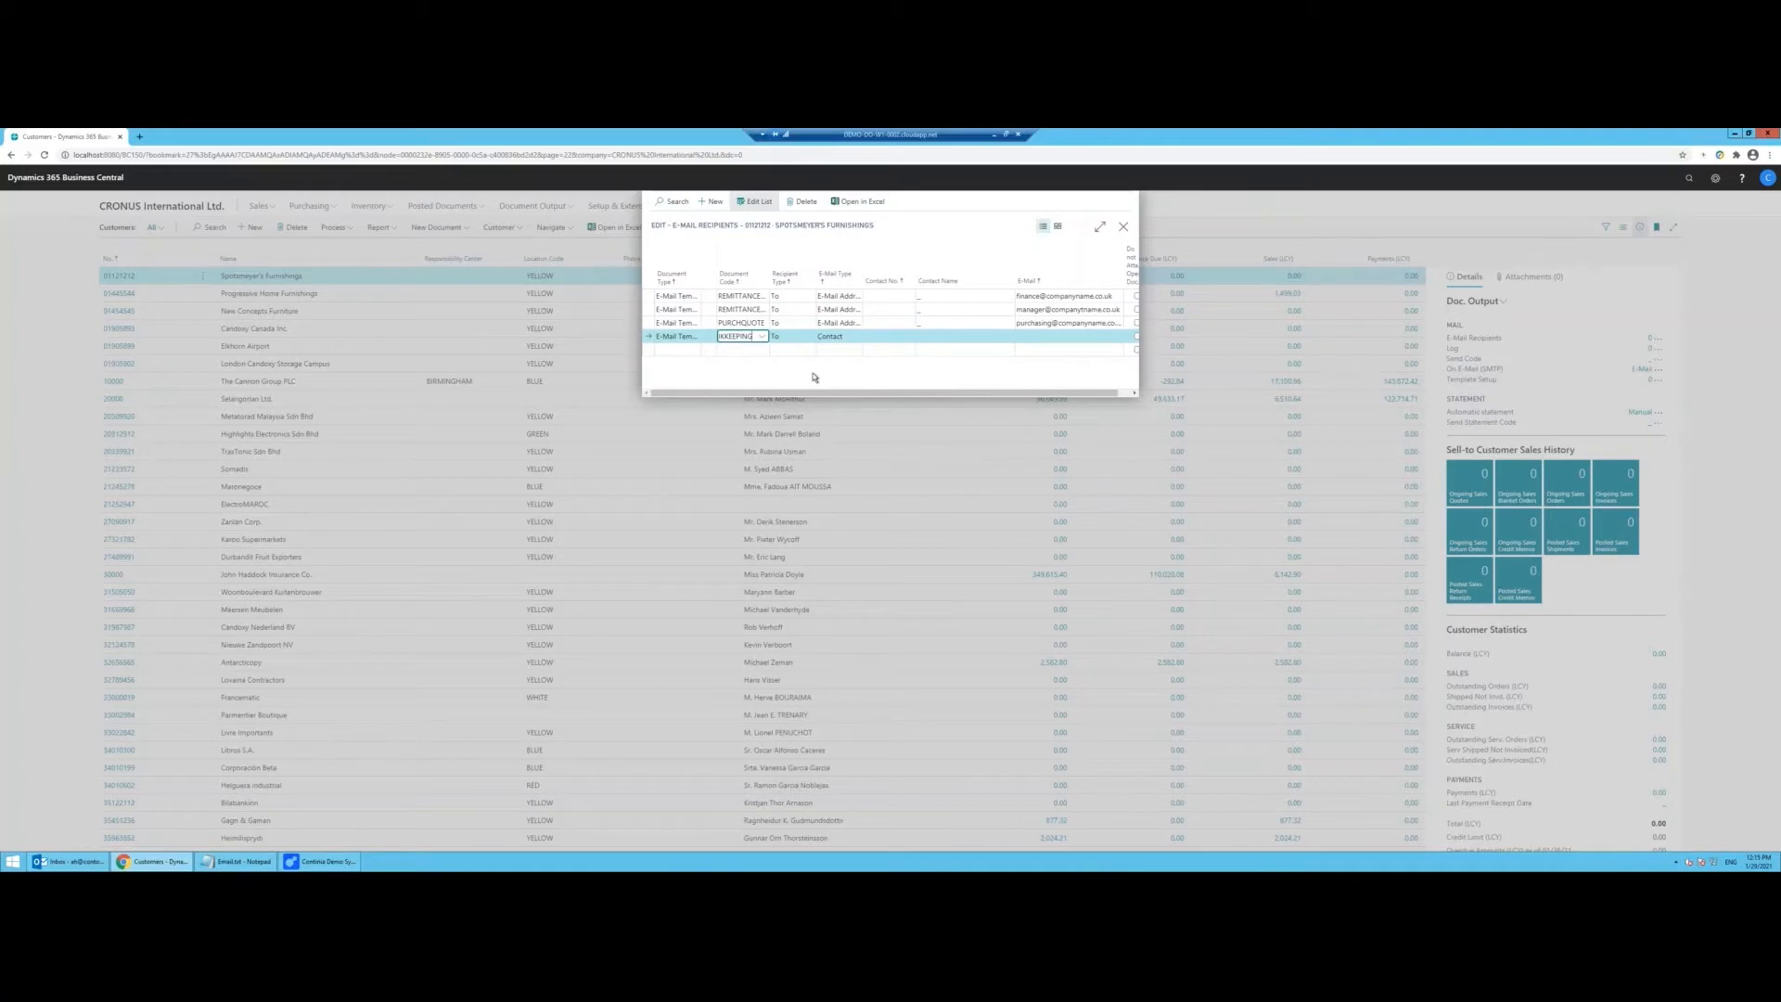
{"action": "left_click", "coordinate": [823, 339]}
{"action": "left_click", "coordinate": [867, 356]}
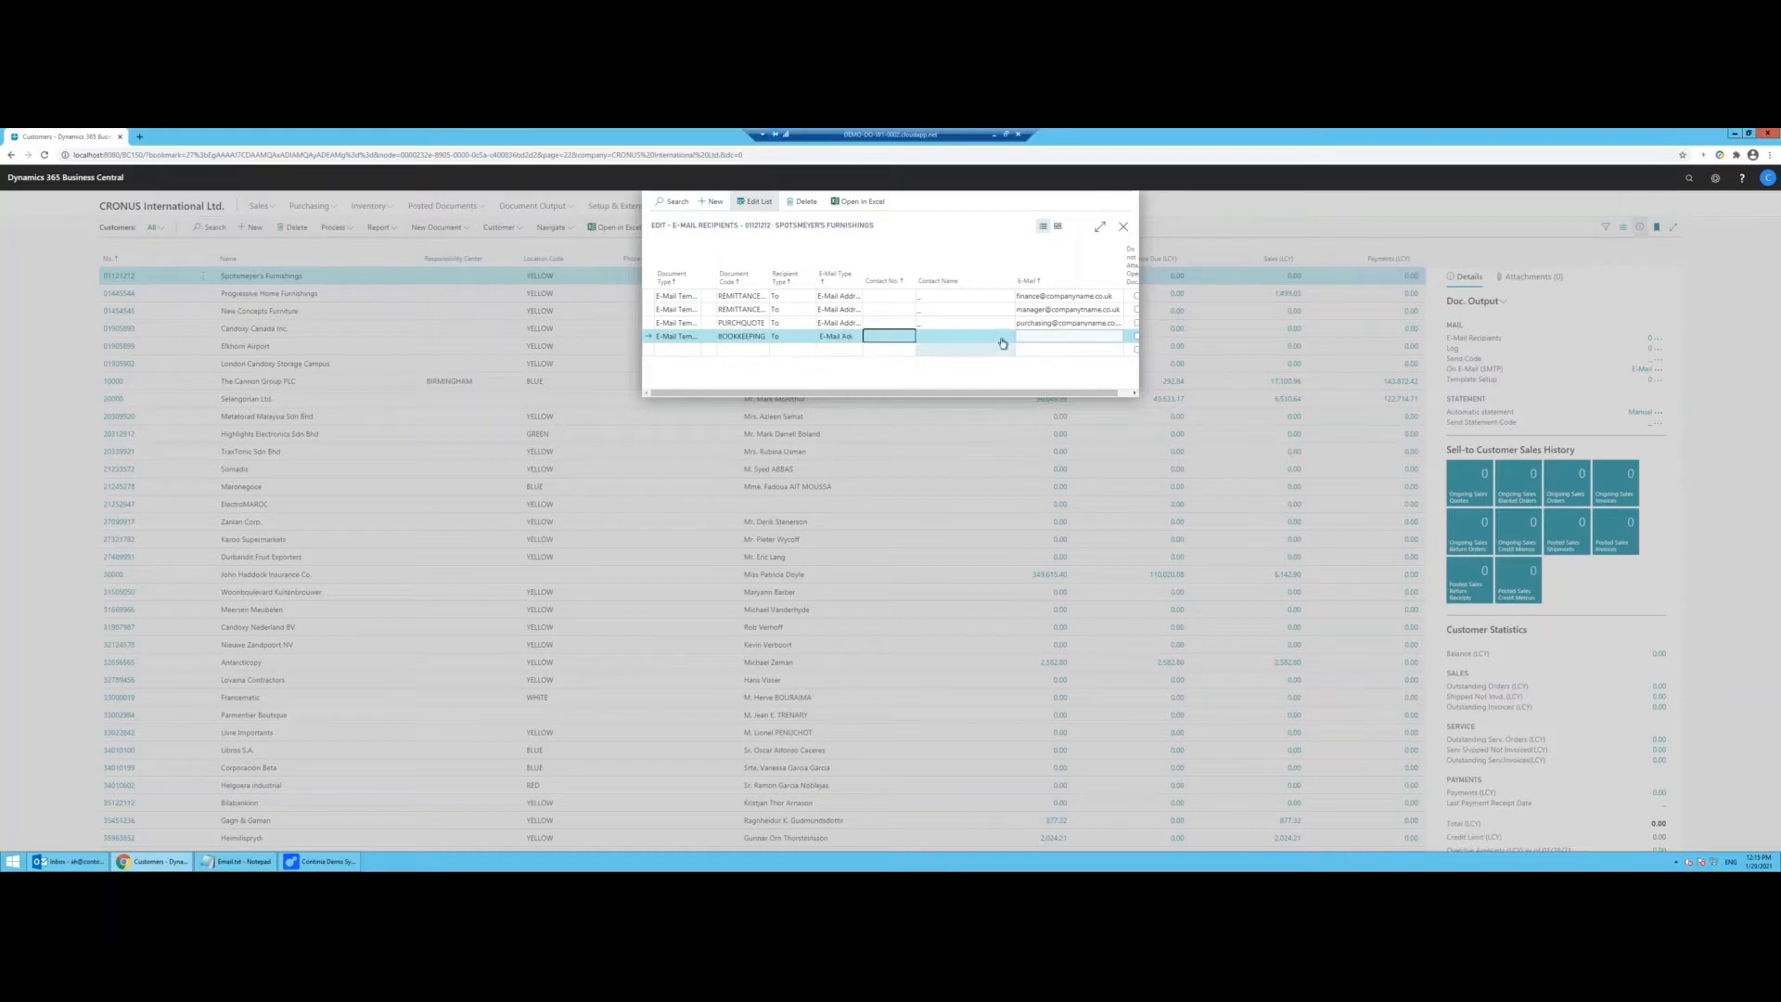
{"action": "left_click", "coordinate": [1055, 335]}
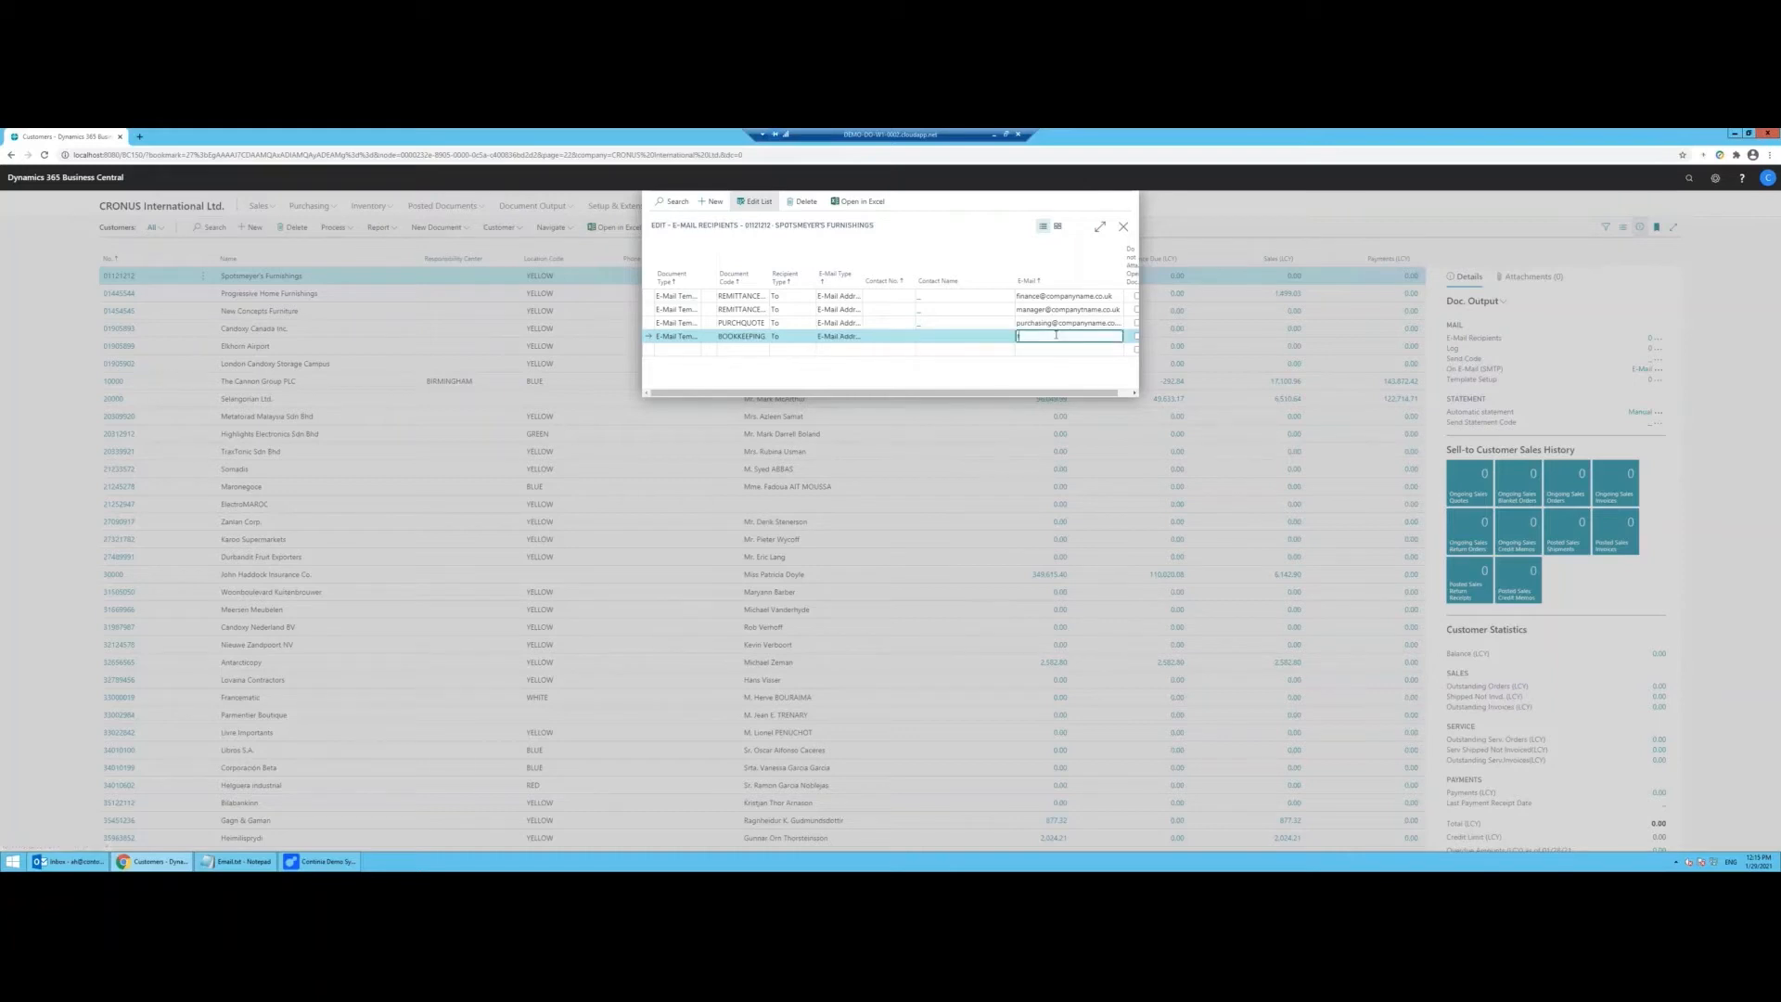
{"action": "type", "text": "finance@companyname.co.uk"}
{"action": "key", "text": "Tab"}
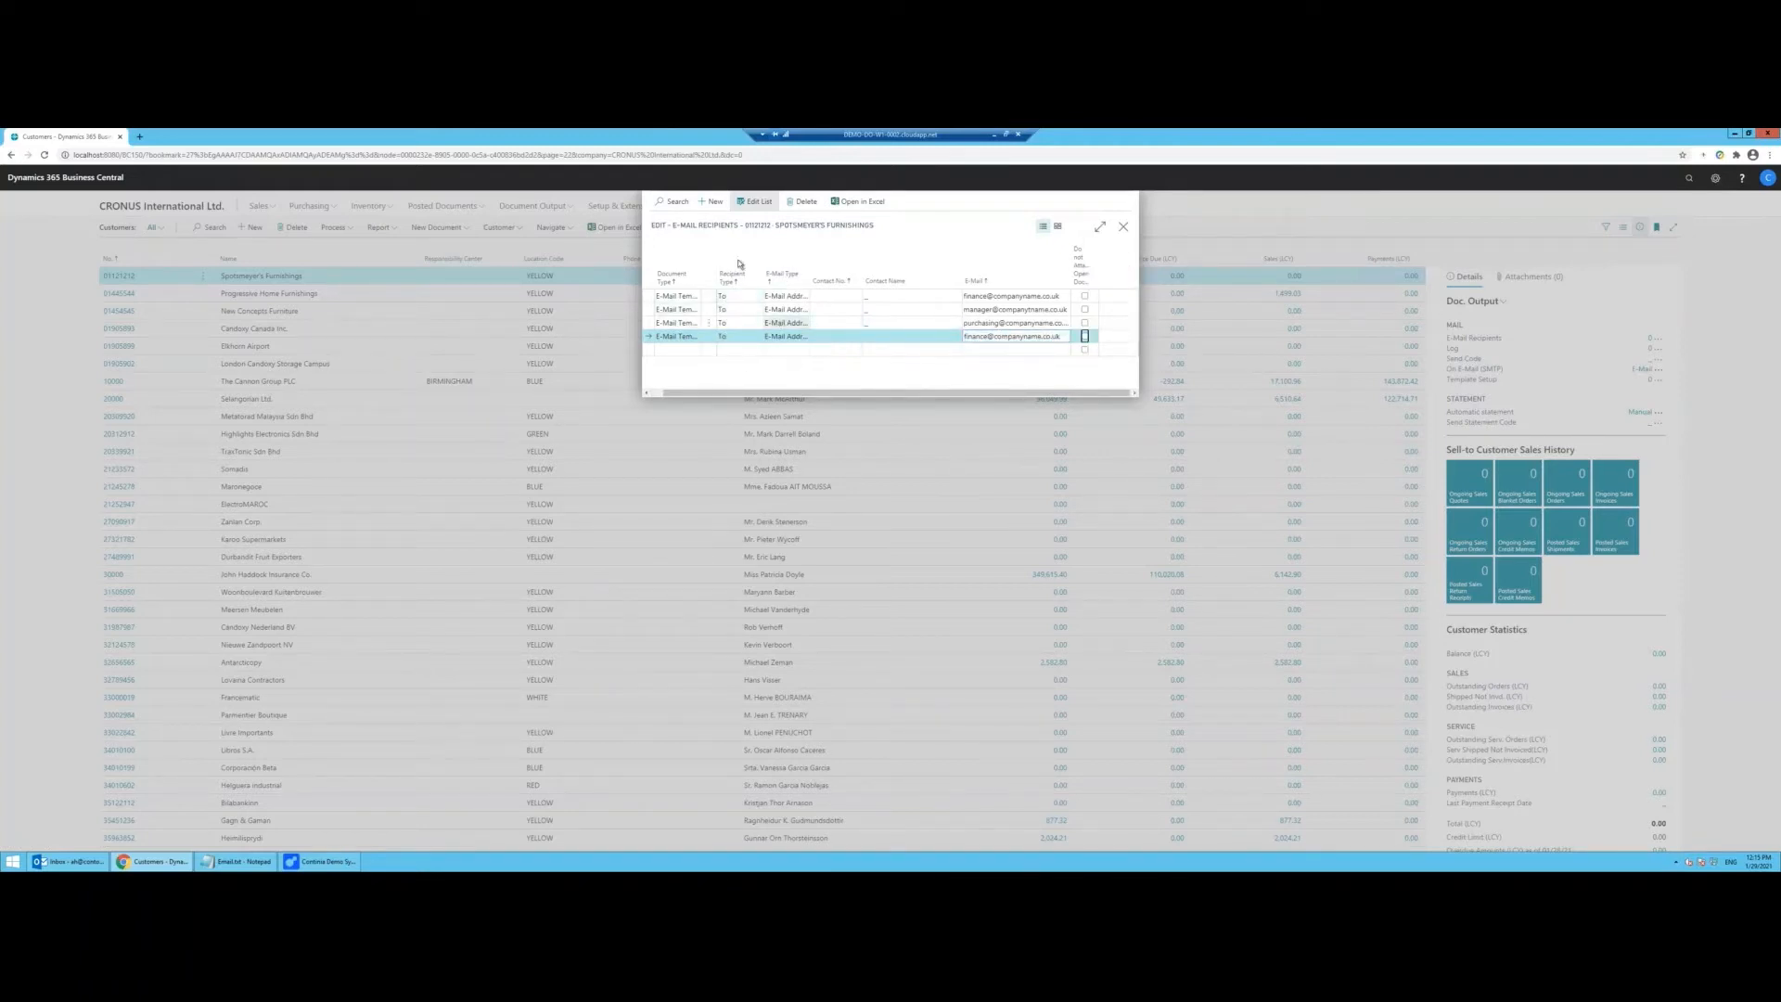
Step: Close the E-Mail Recipients page holding the four recipient lines
{"action": "left_click", "coordinate": [1123, 227]}
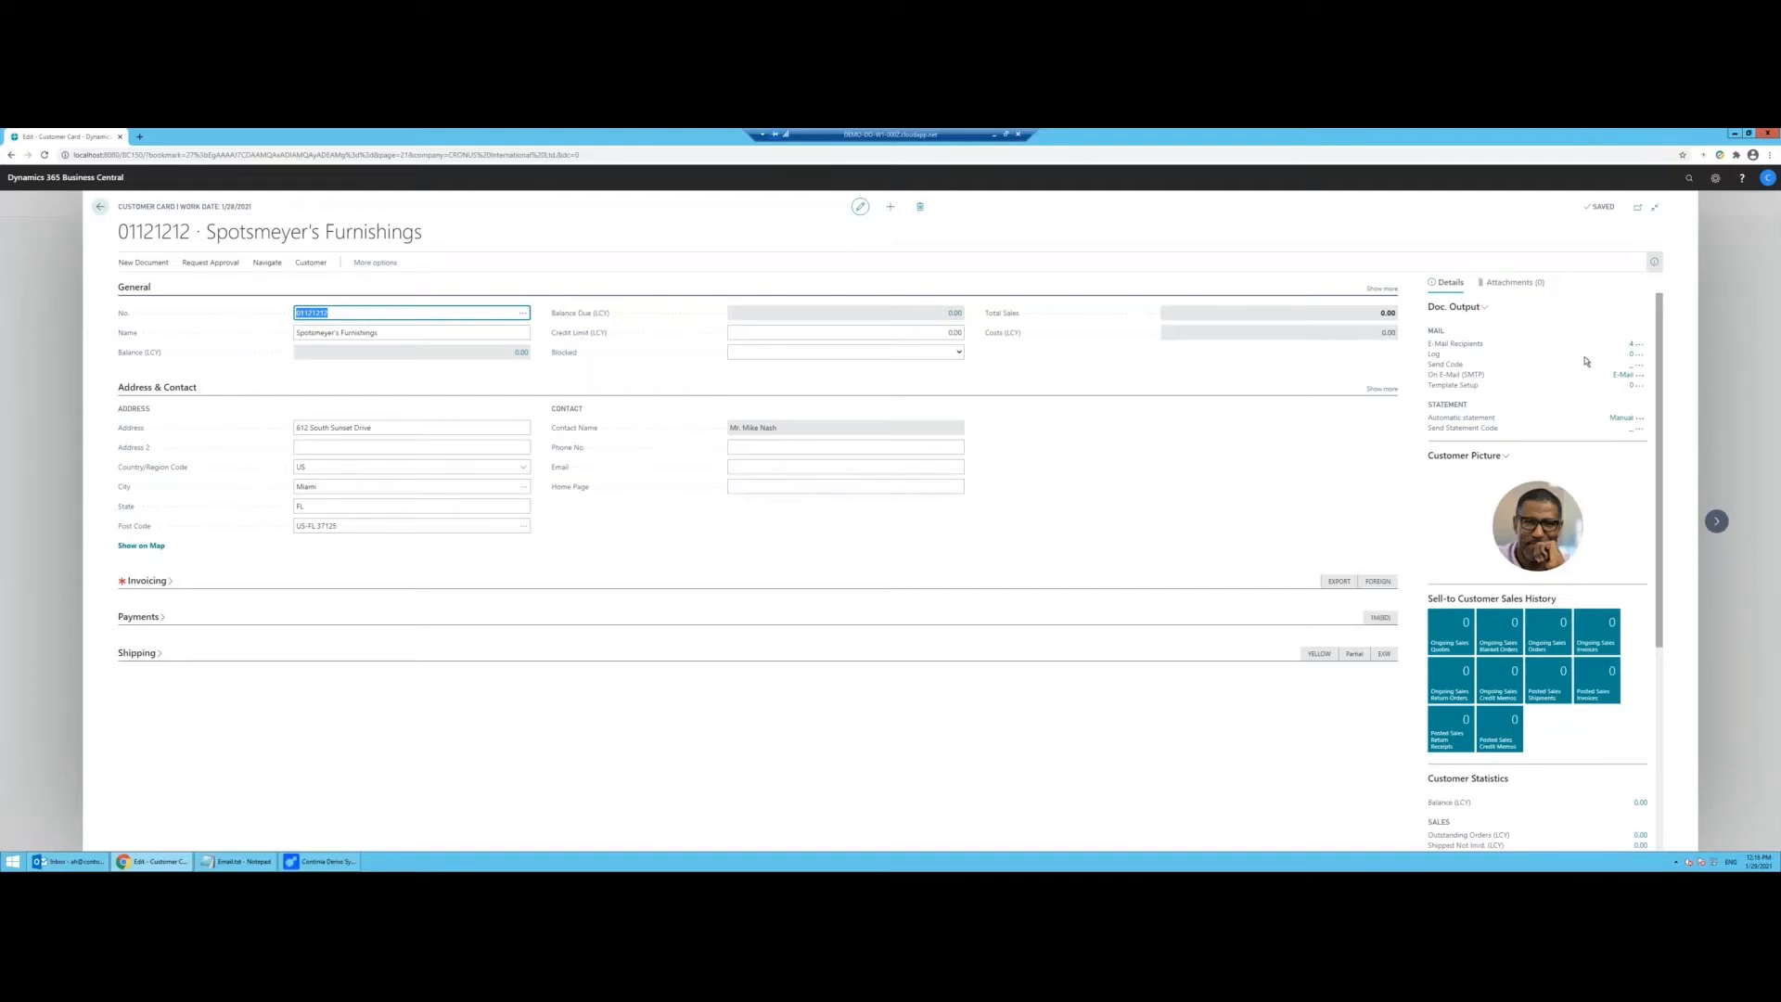
{"action": "left_click", "coordinate": [1621, 375]}
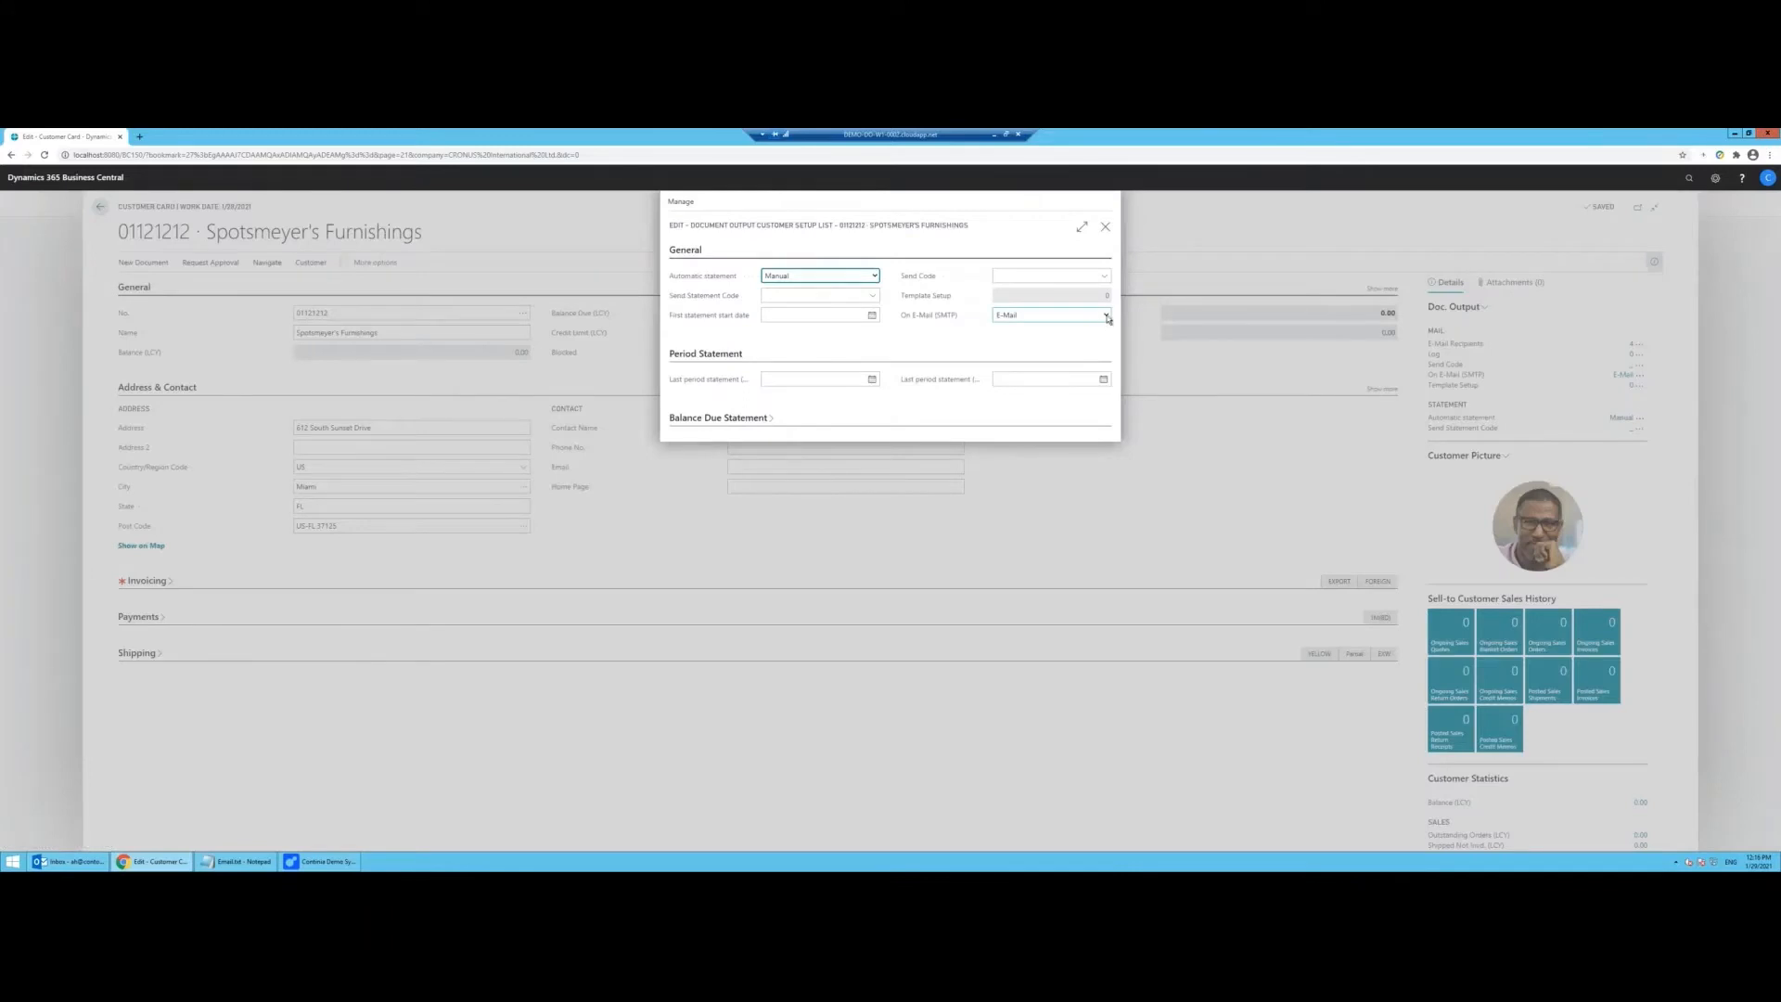
{"action": "left_click", "coordinate": [1105, 316]}
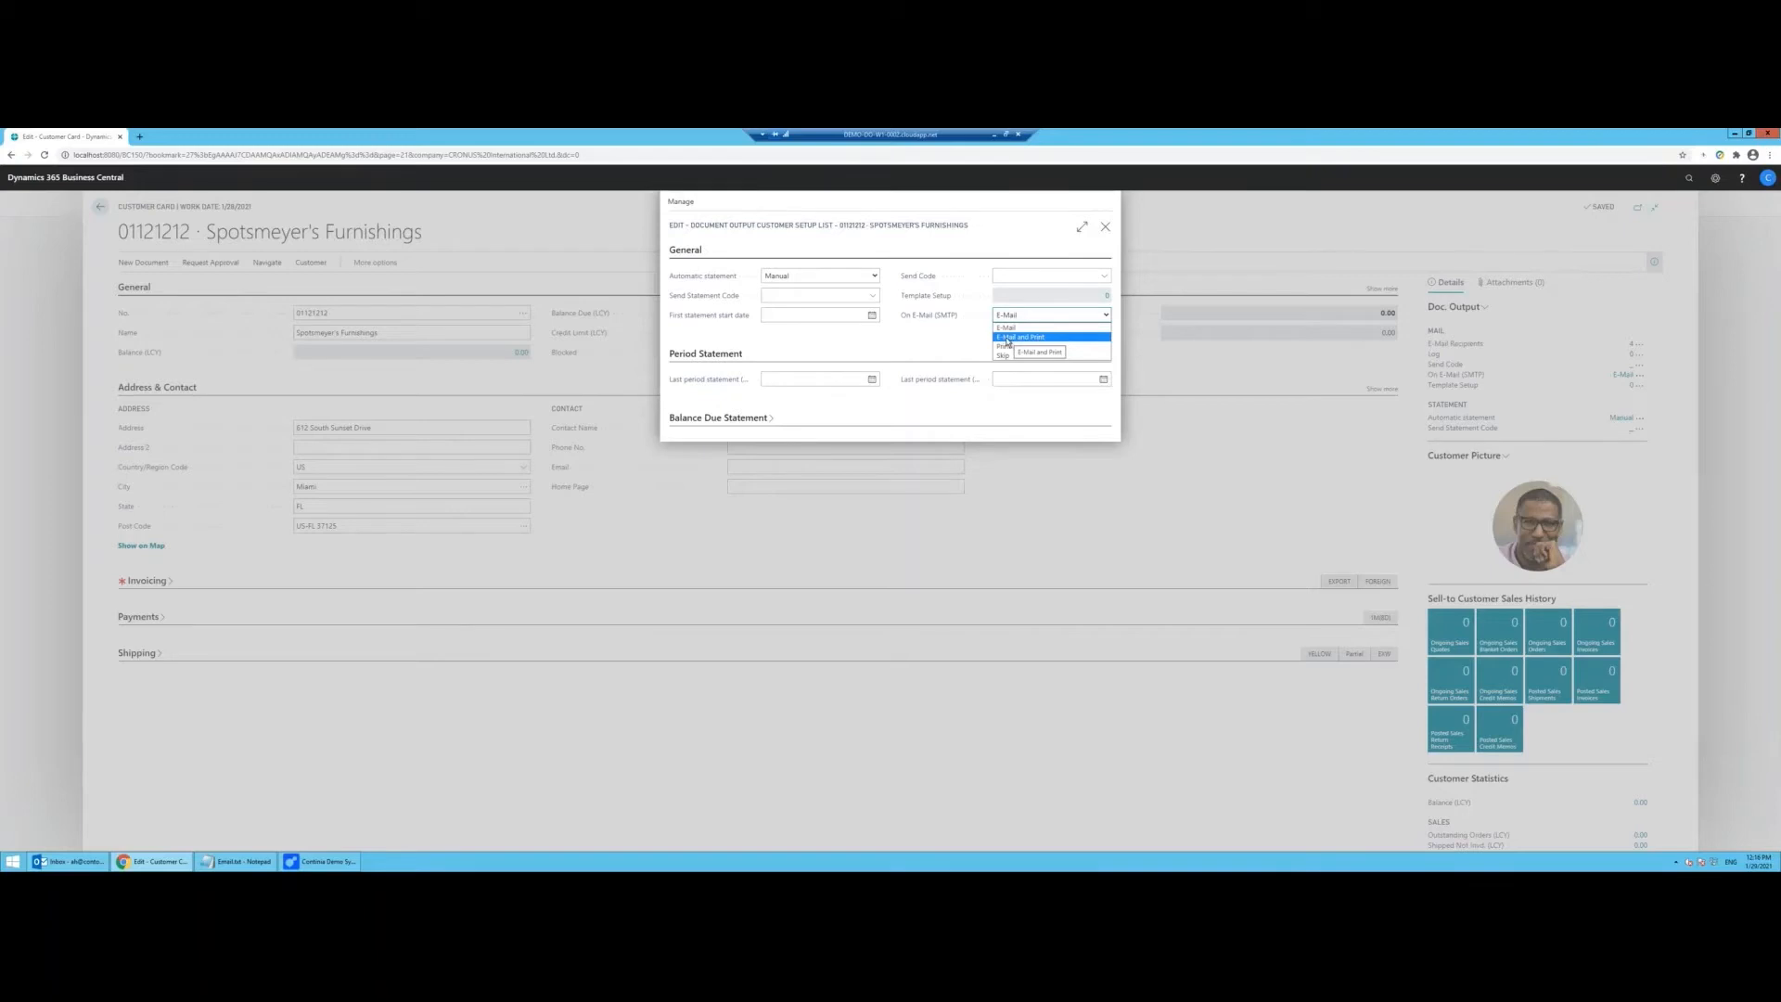
{"action": "left_click", "coordinate": [960, 350]}
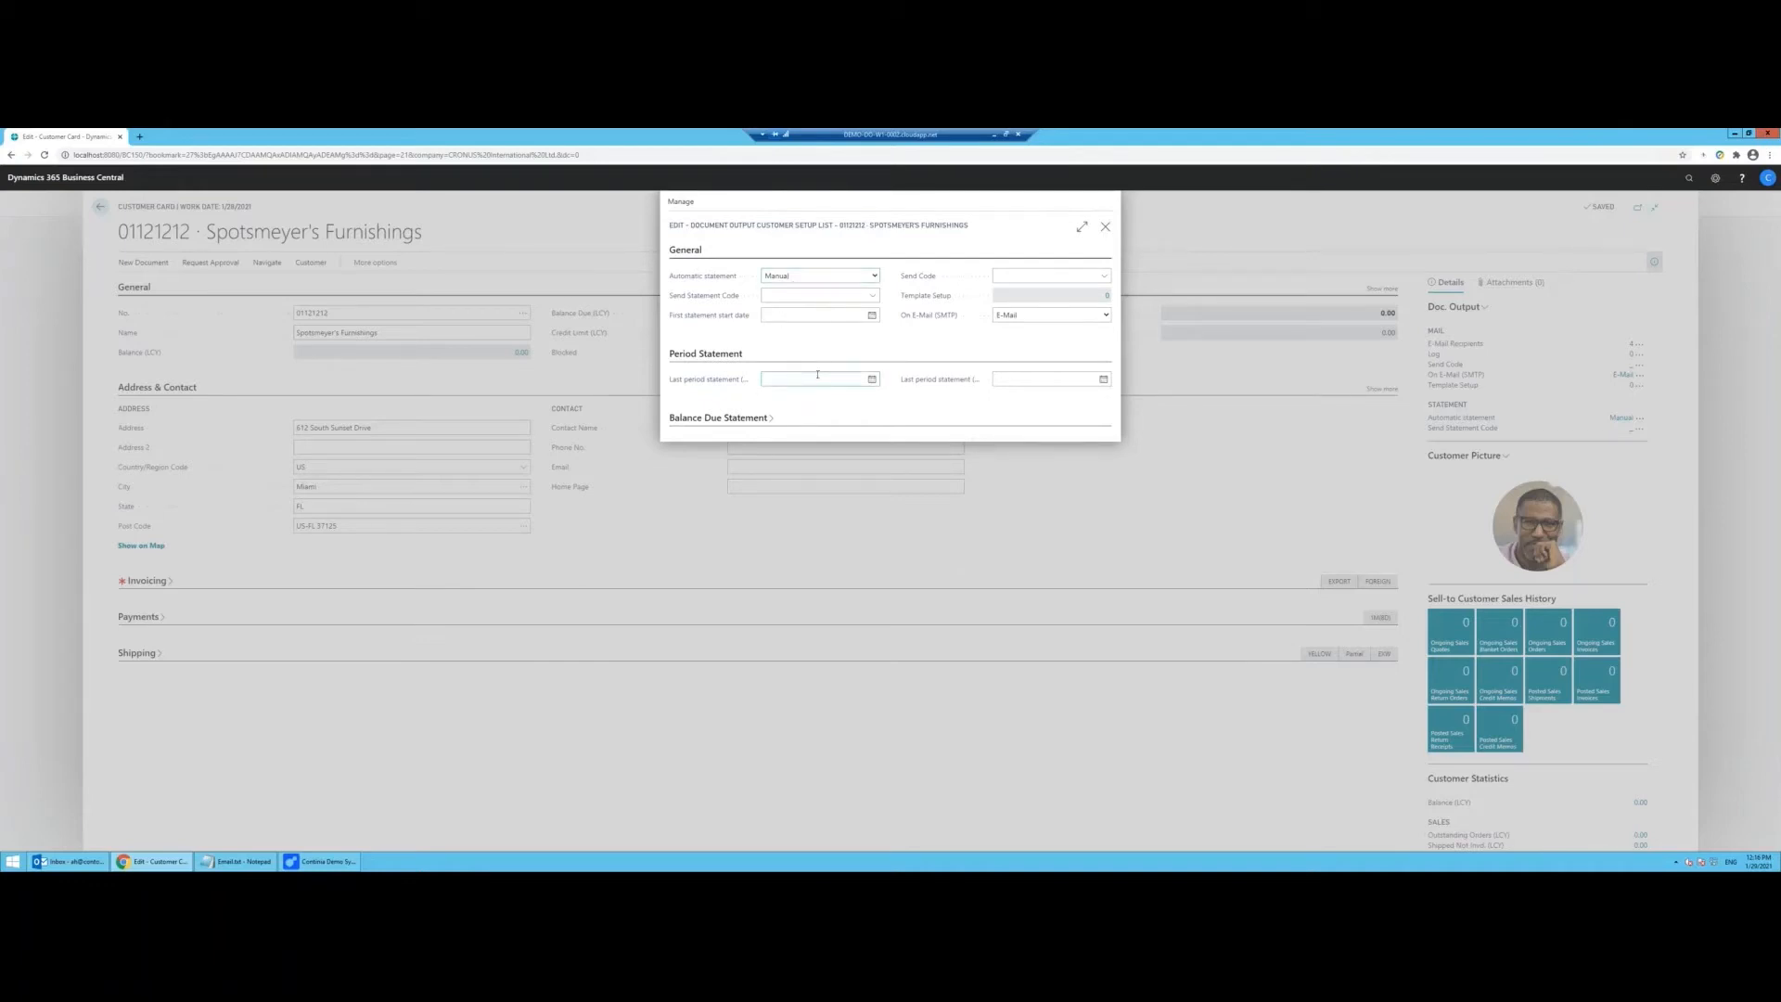
{"action": "left_click", "coordinate": [1106, 227]}
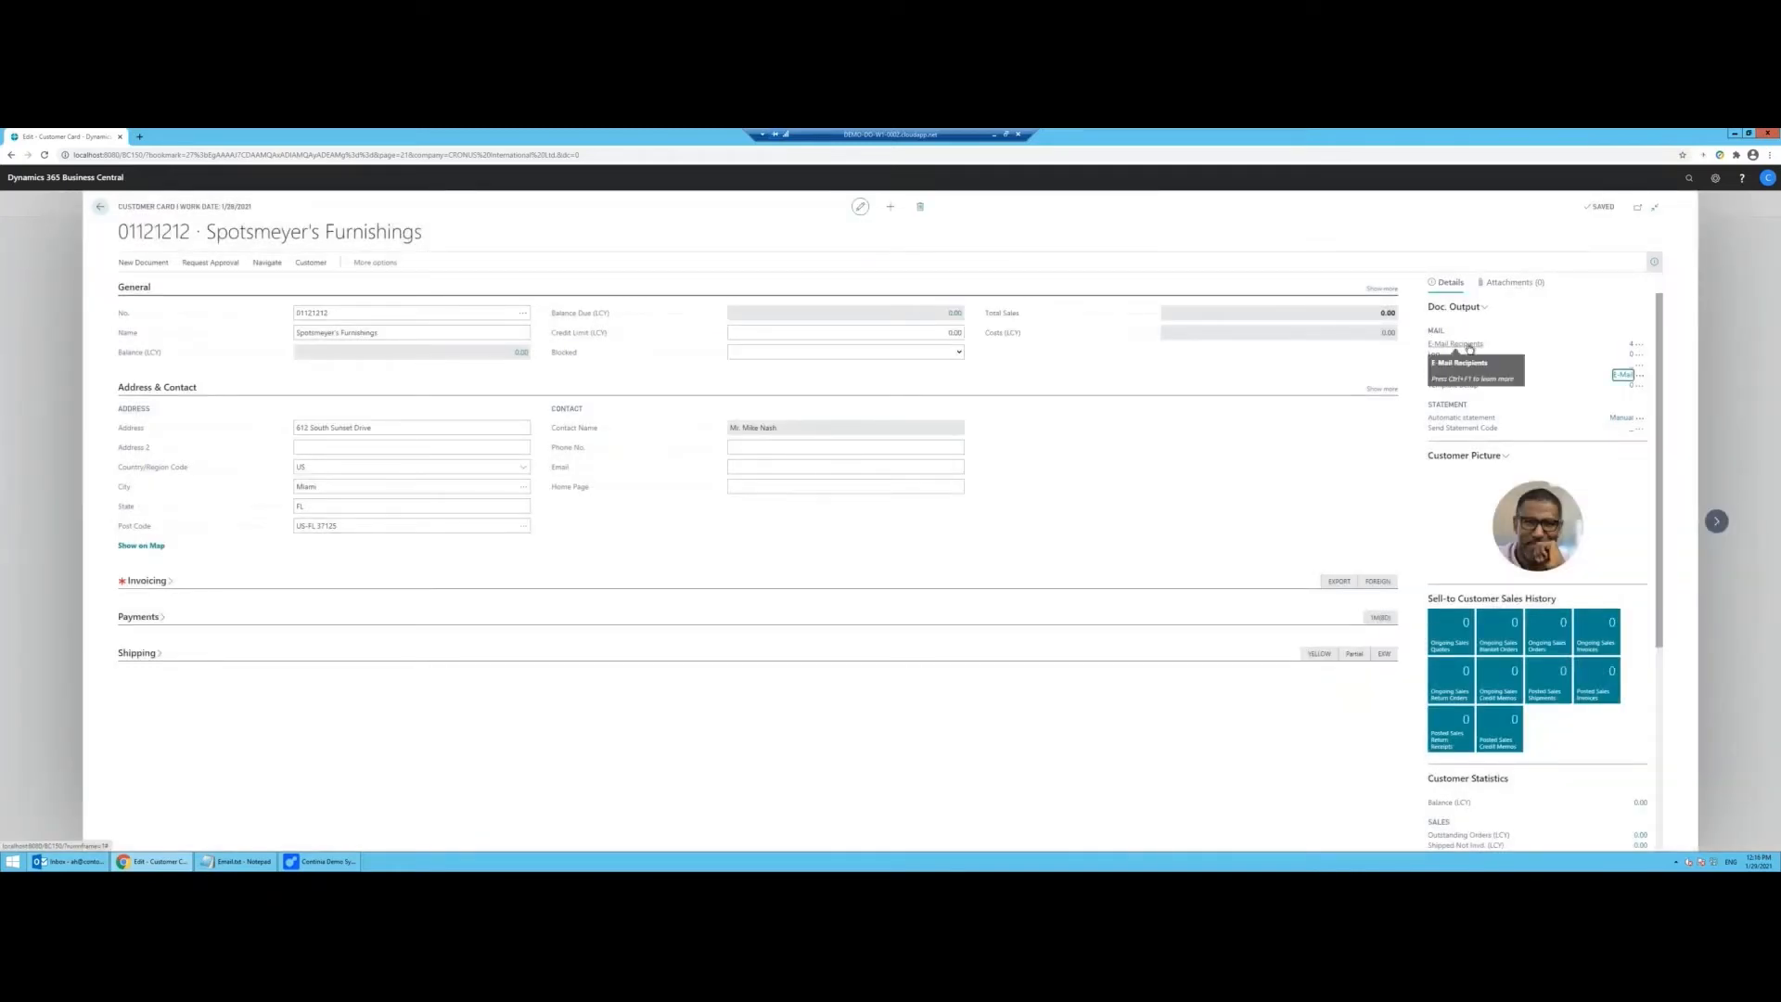
Step: Recheck the customer's four e-mail recipients, then go back to the Customers list
{"action": "left_click", "coordinate": [1465, 345]}
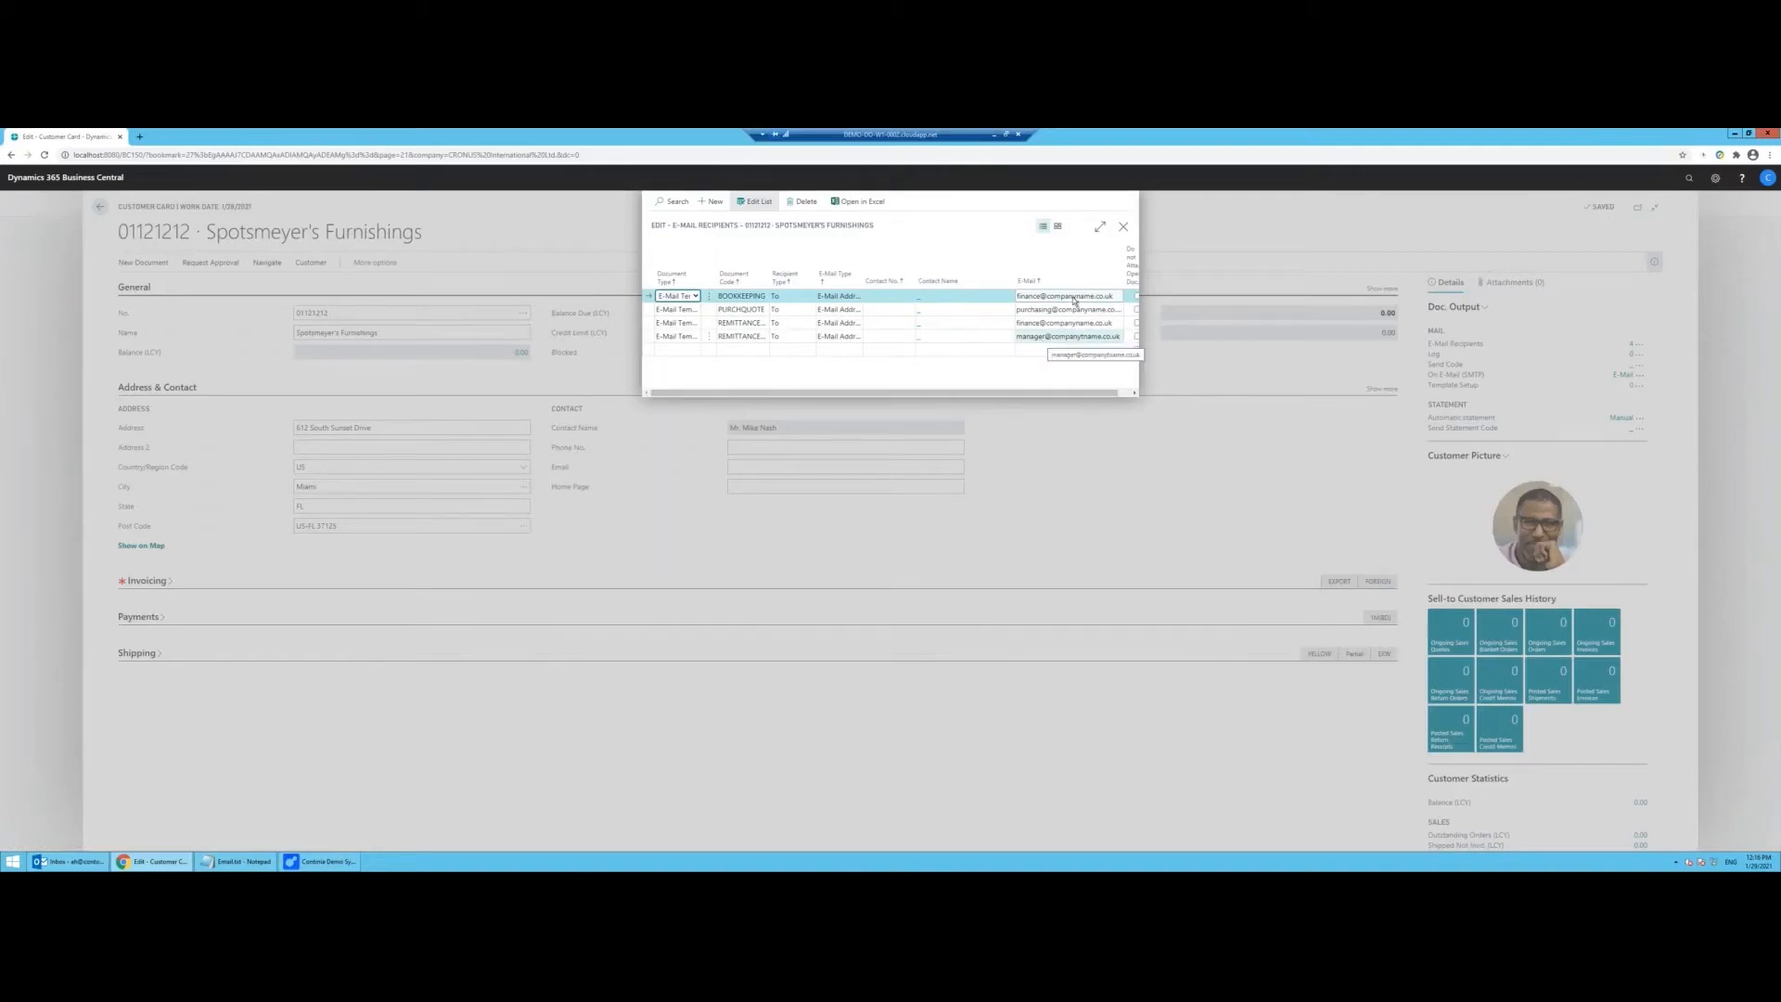
{"action": "left_click", "coordinate": [1123, 226]}
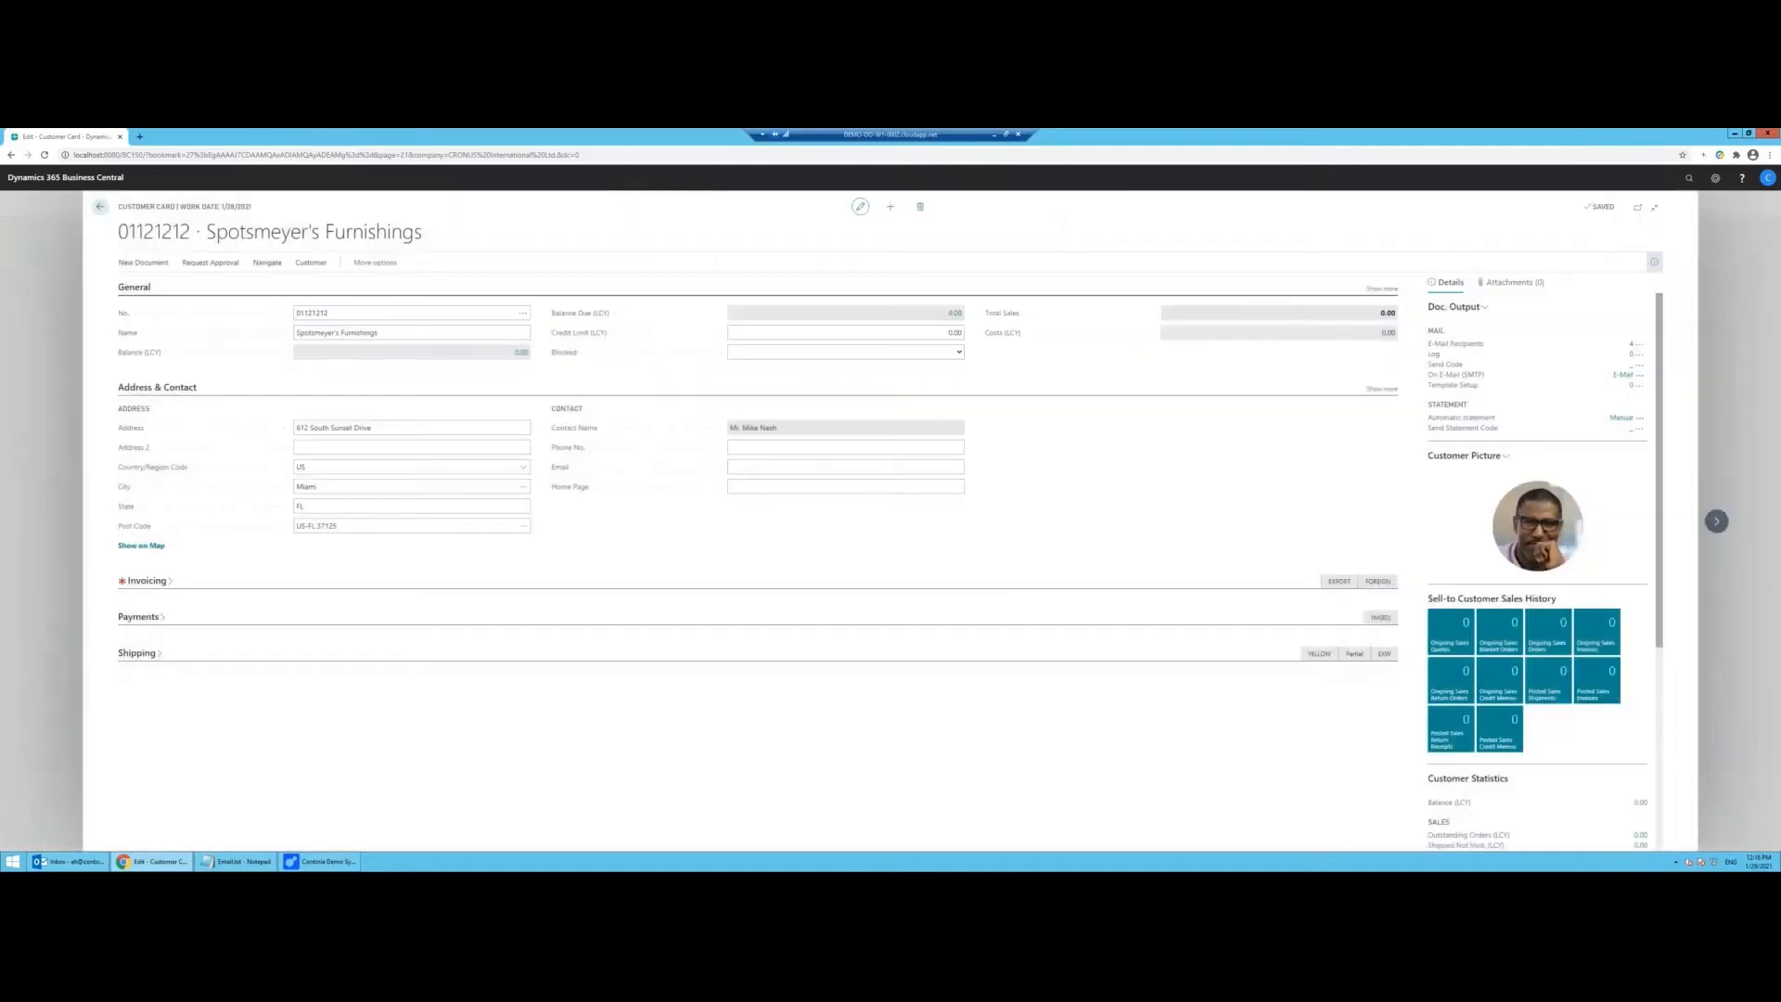
{"action": "left_click", "coordinate": [100, 206]}
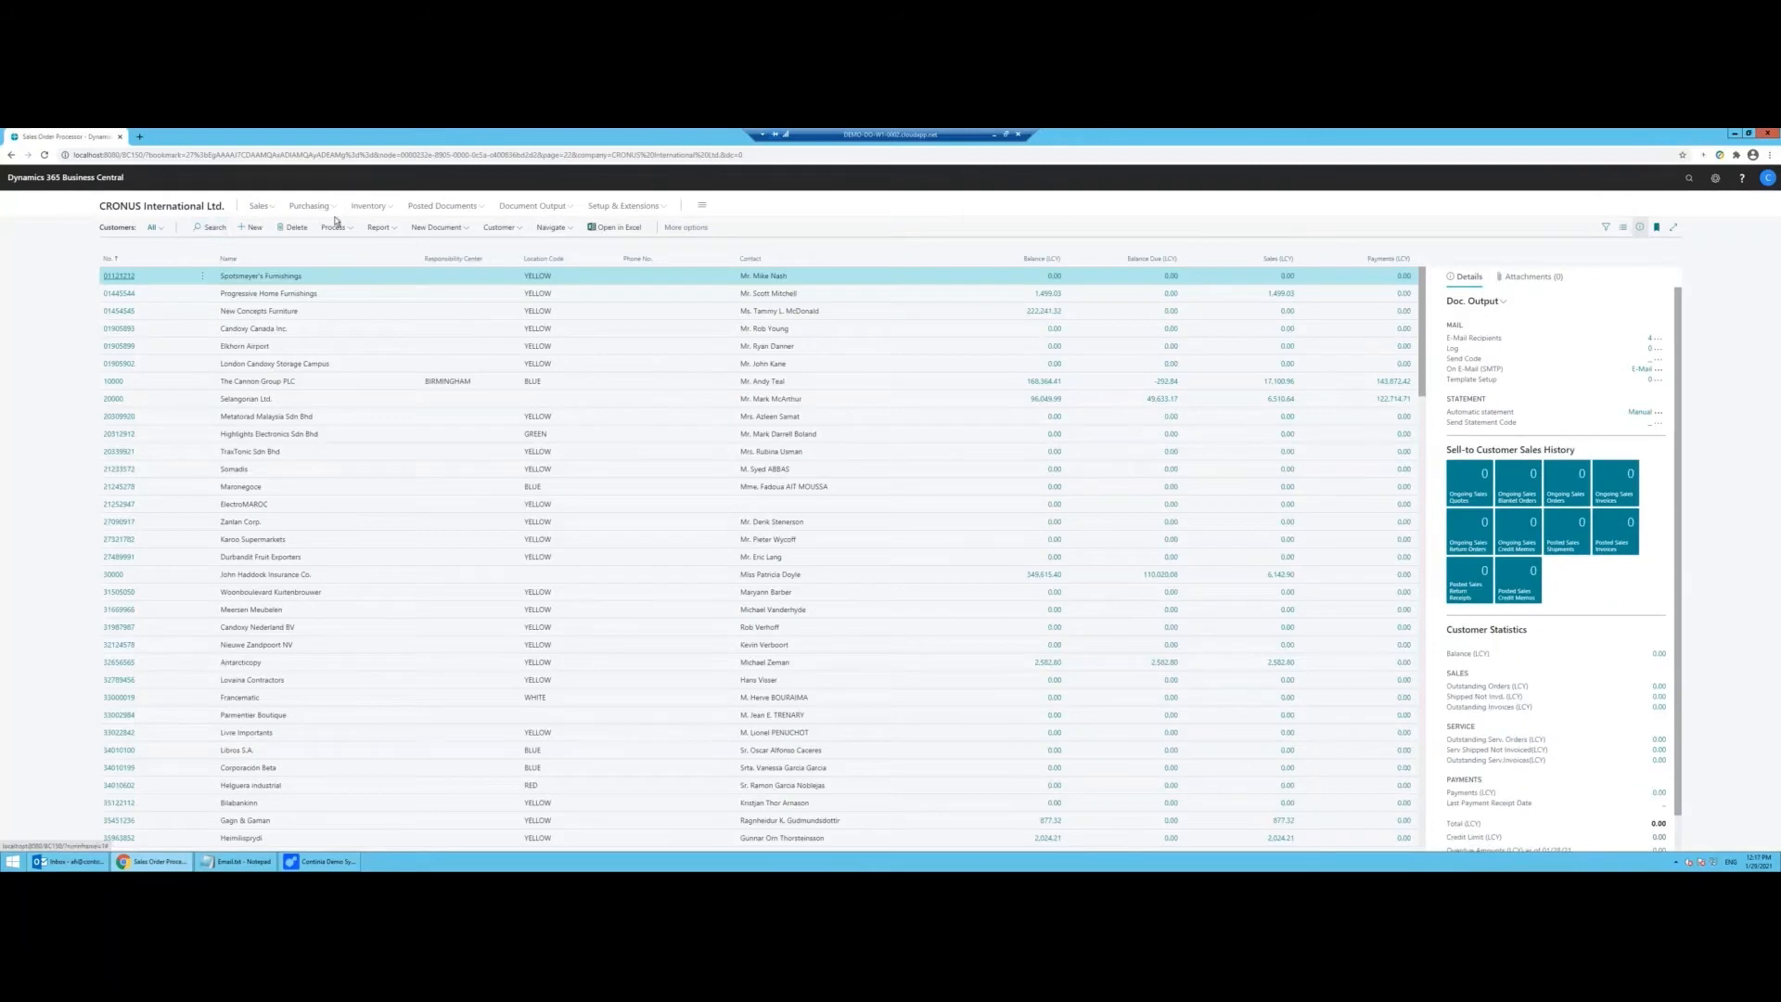
Step: Open the SALESINVOICE card from the Document Output e-mail templates list for report 1306
{"action": "left_click", "coordinate": [543, 212]}
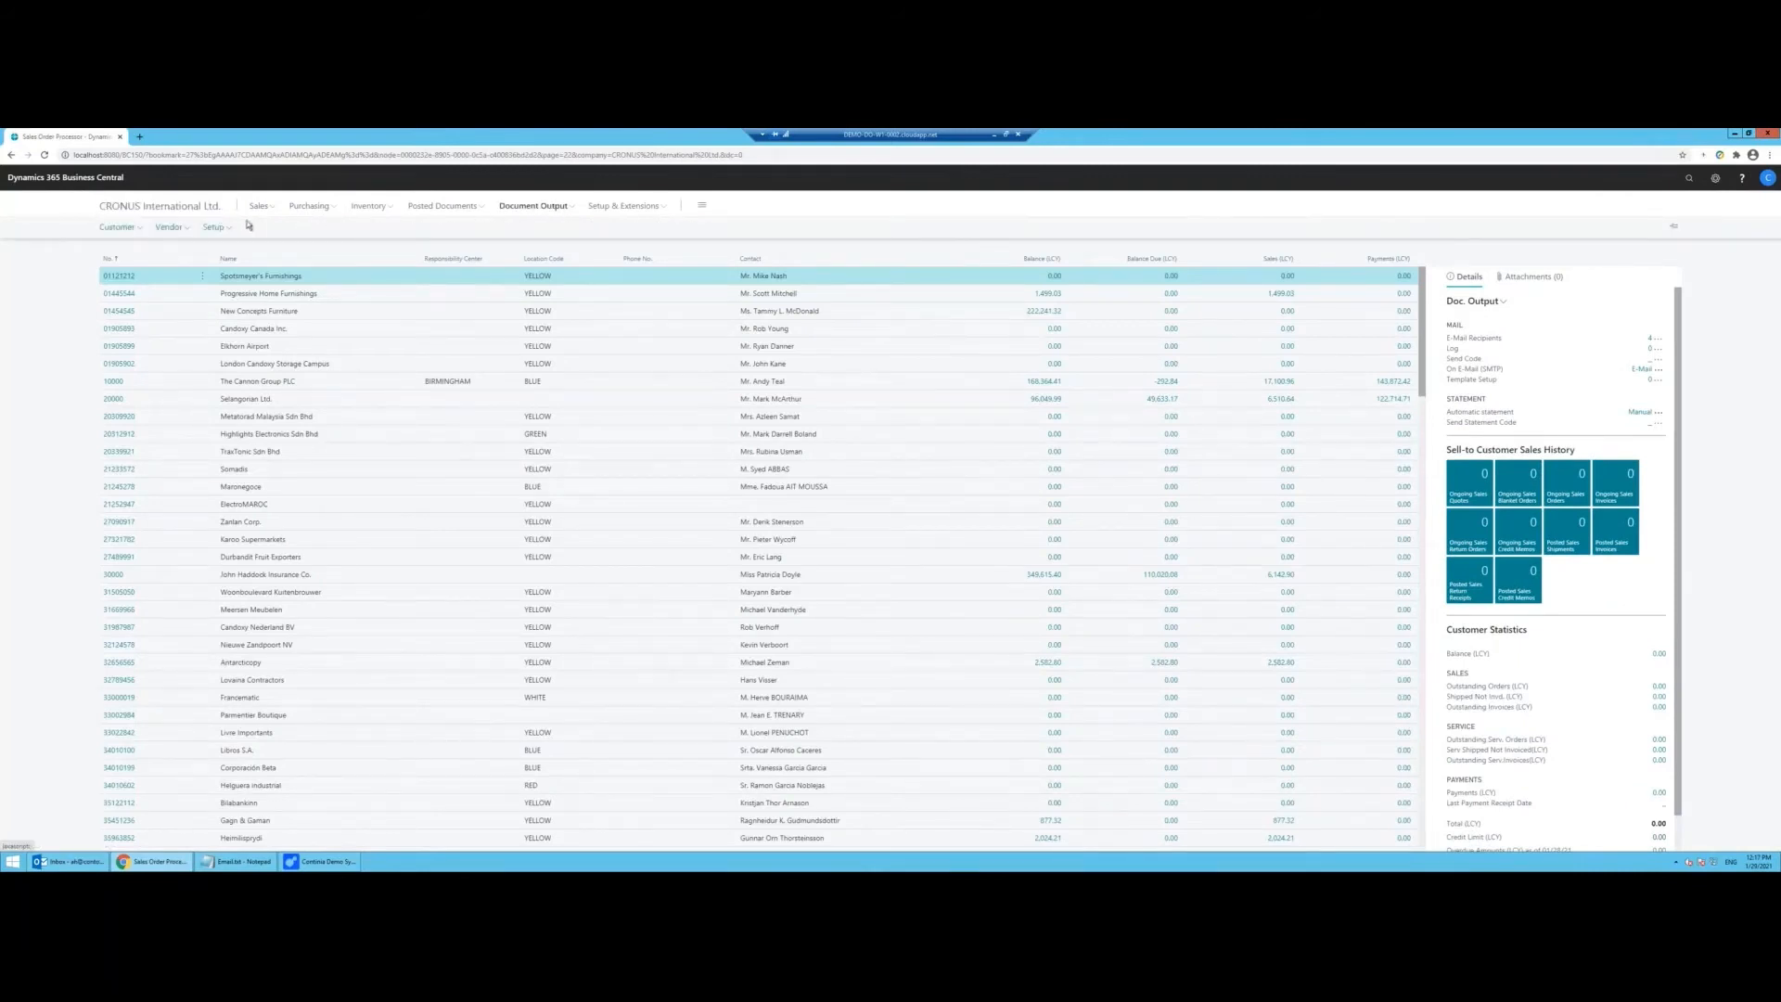
{"action": "left_click", "coordinate": [214, 228]}
{"action": "left_click", "coordinate": [228, 243]}
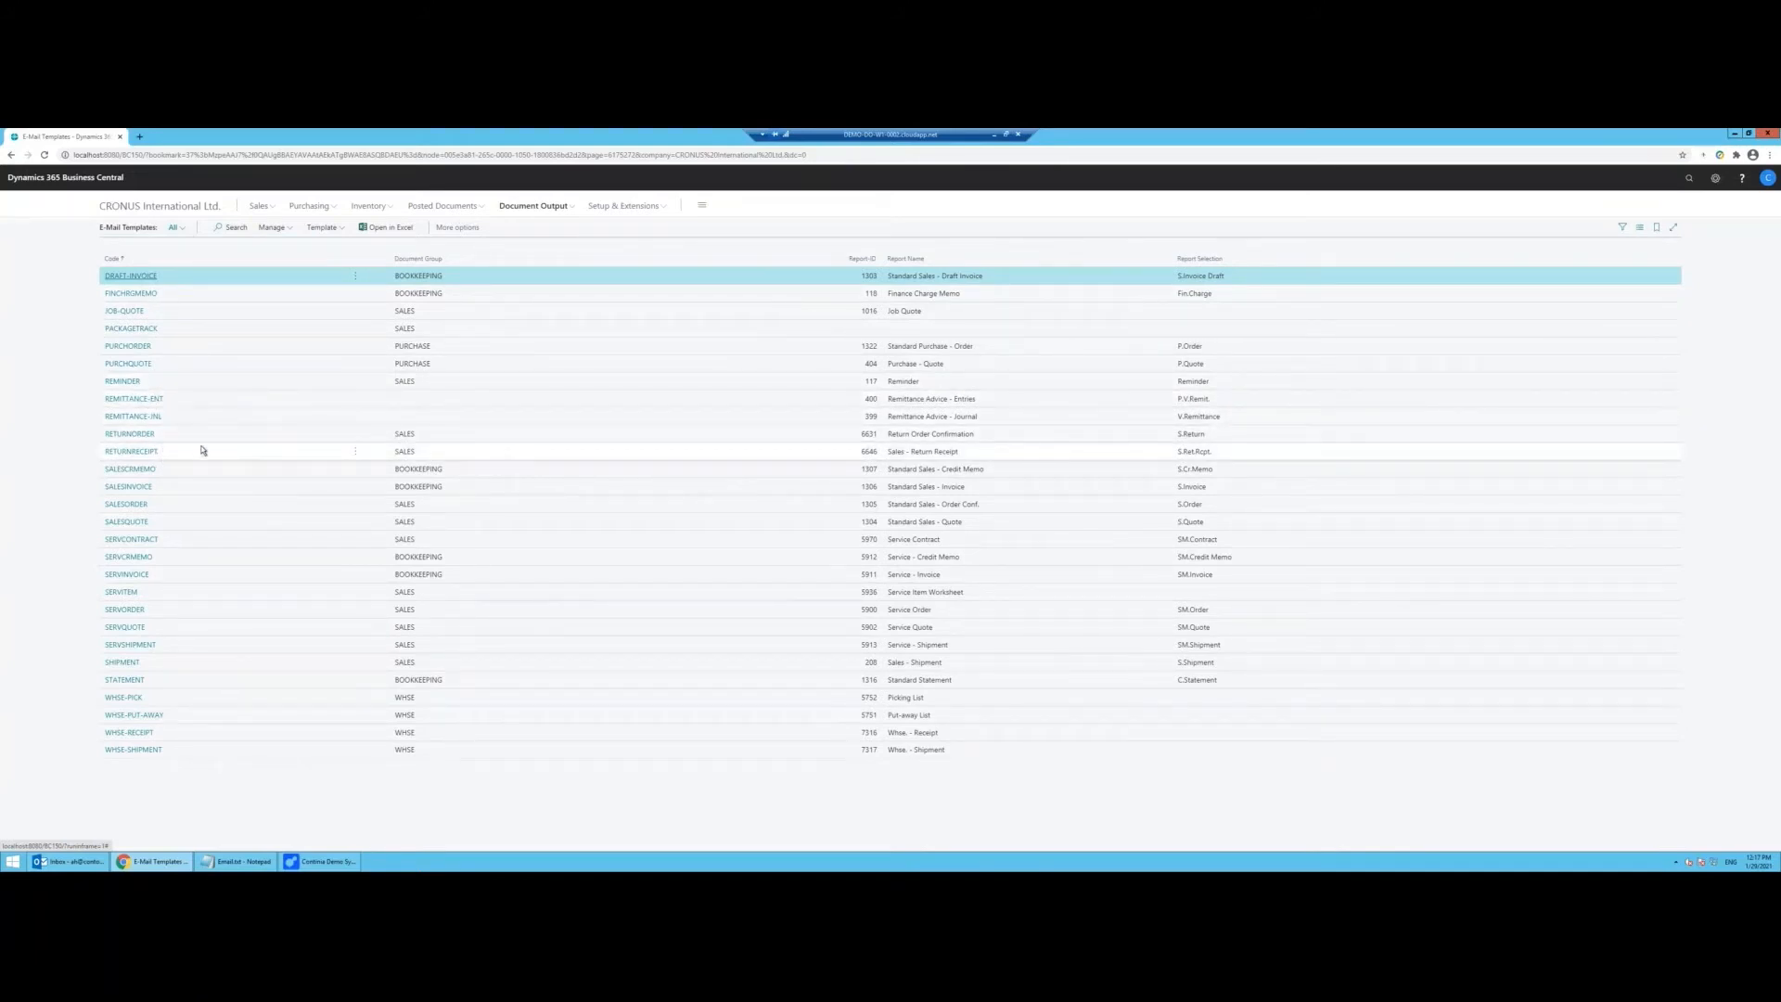
{"action": "left_click", "coordinate": [151, 487]}
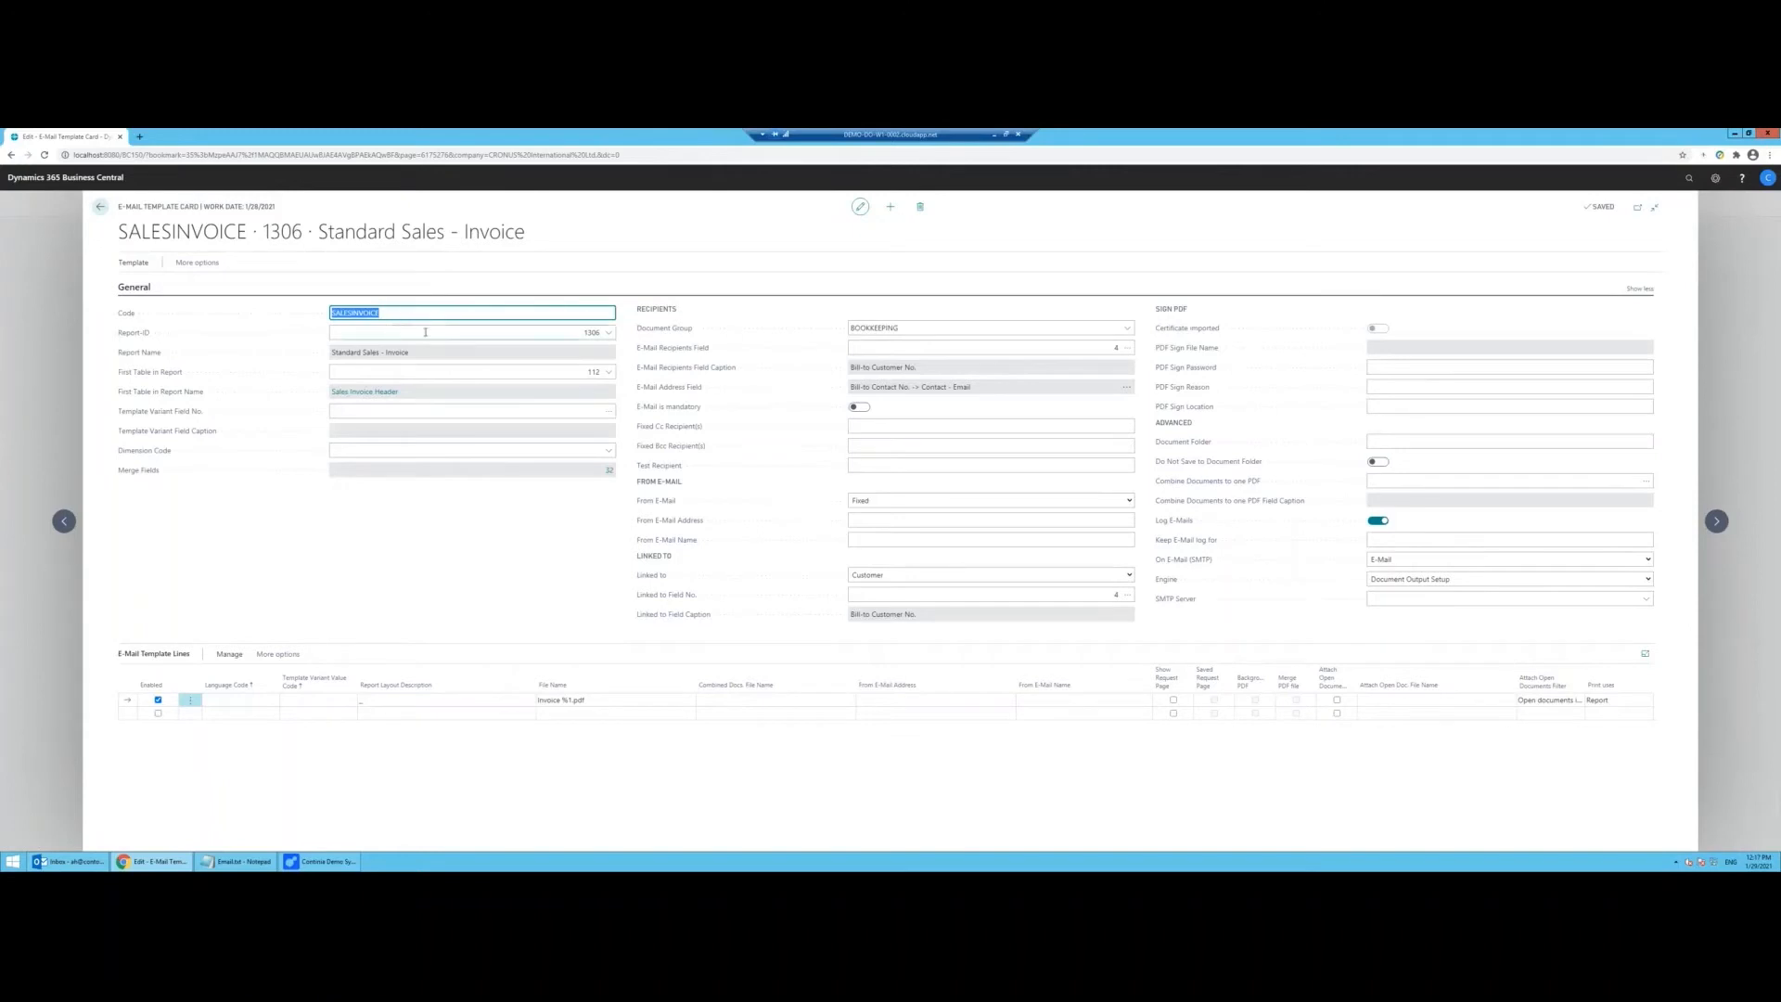
{"action": "left_click", "coordinate": [609, 334]}
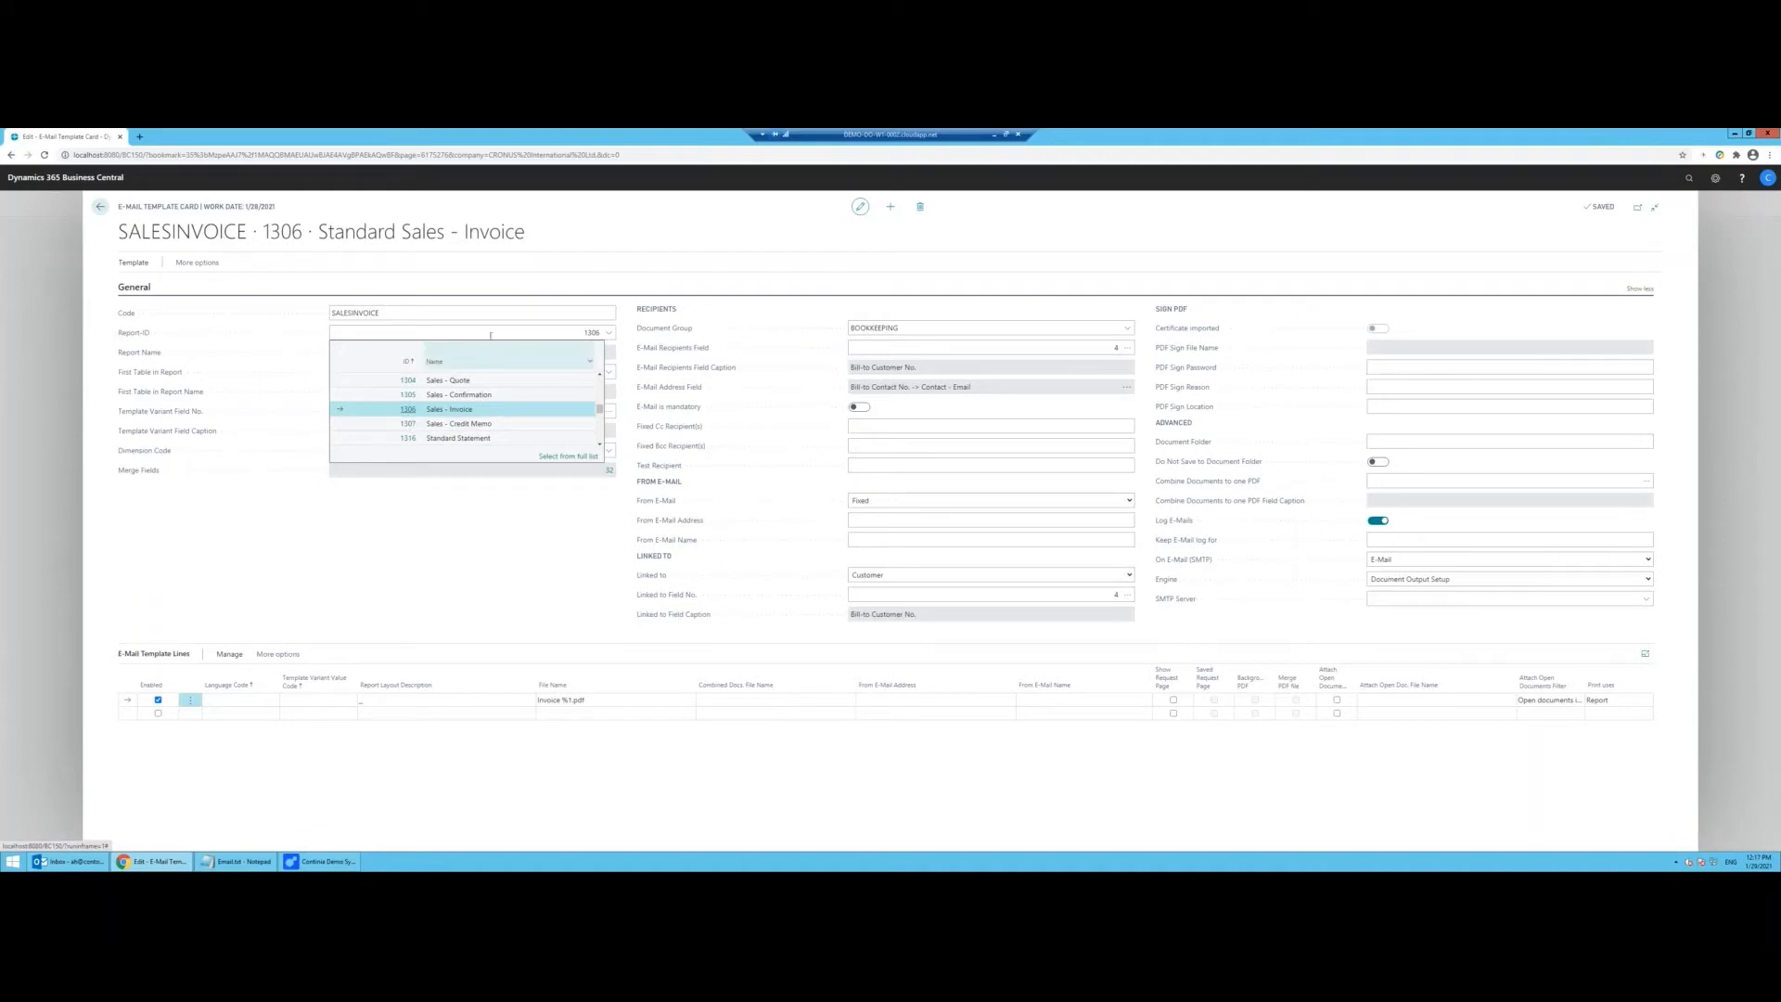
{"action": "left_click", "coordinate": [423, 527]}
{"action": "left_click", "coordinate": [408, 452]}
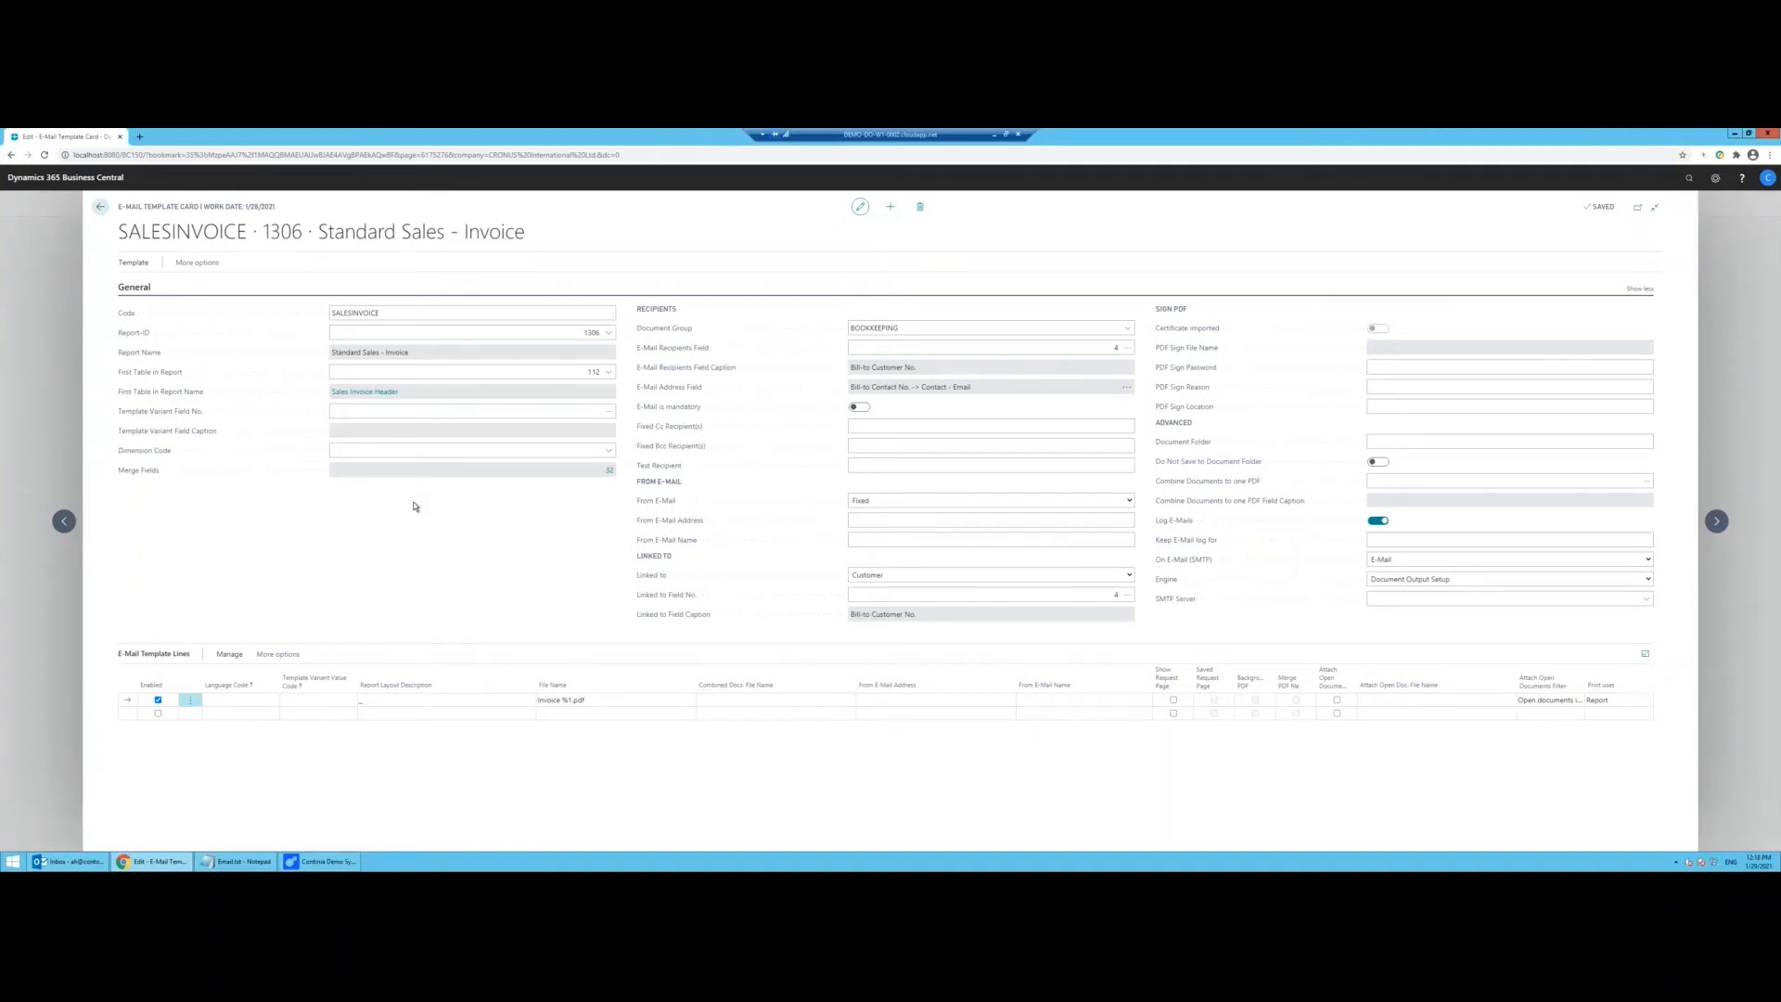
{"action": "left_click", "coordinate": [417, 453]}
{"action": "left_click", "coordinate": [881, 428]}
Step: Set the template's sender to the finance e-mail address and sender name Finance Continia Netherlands
{"action": "left_click", "coordinate": [873, 517]}
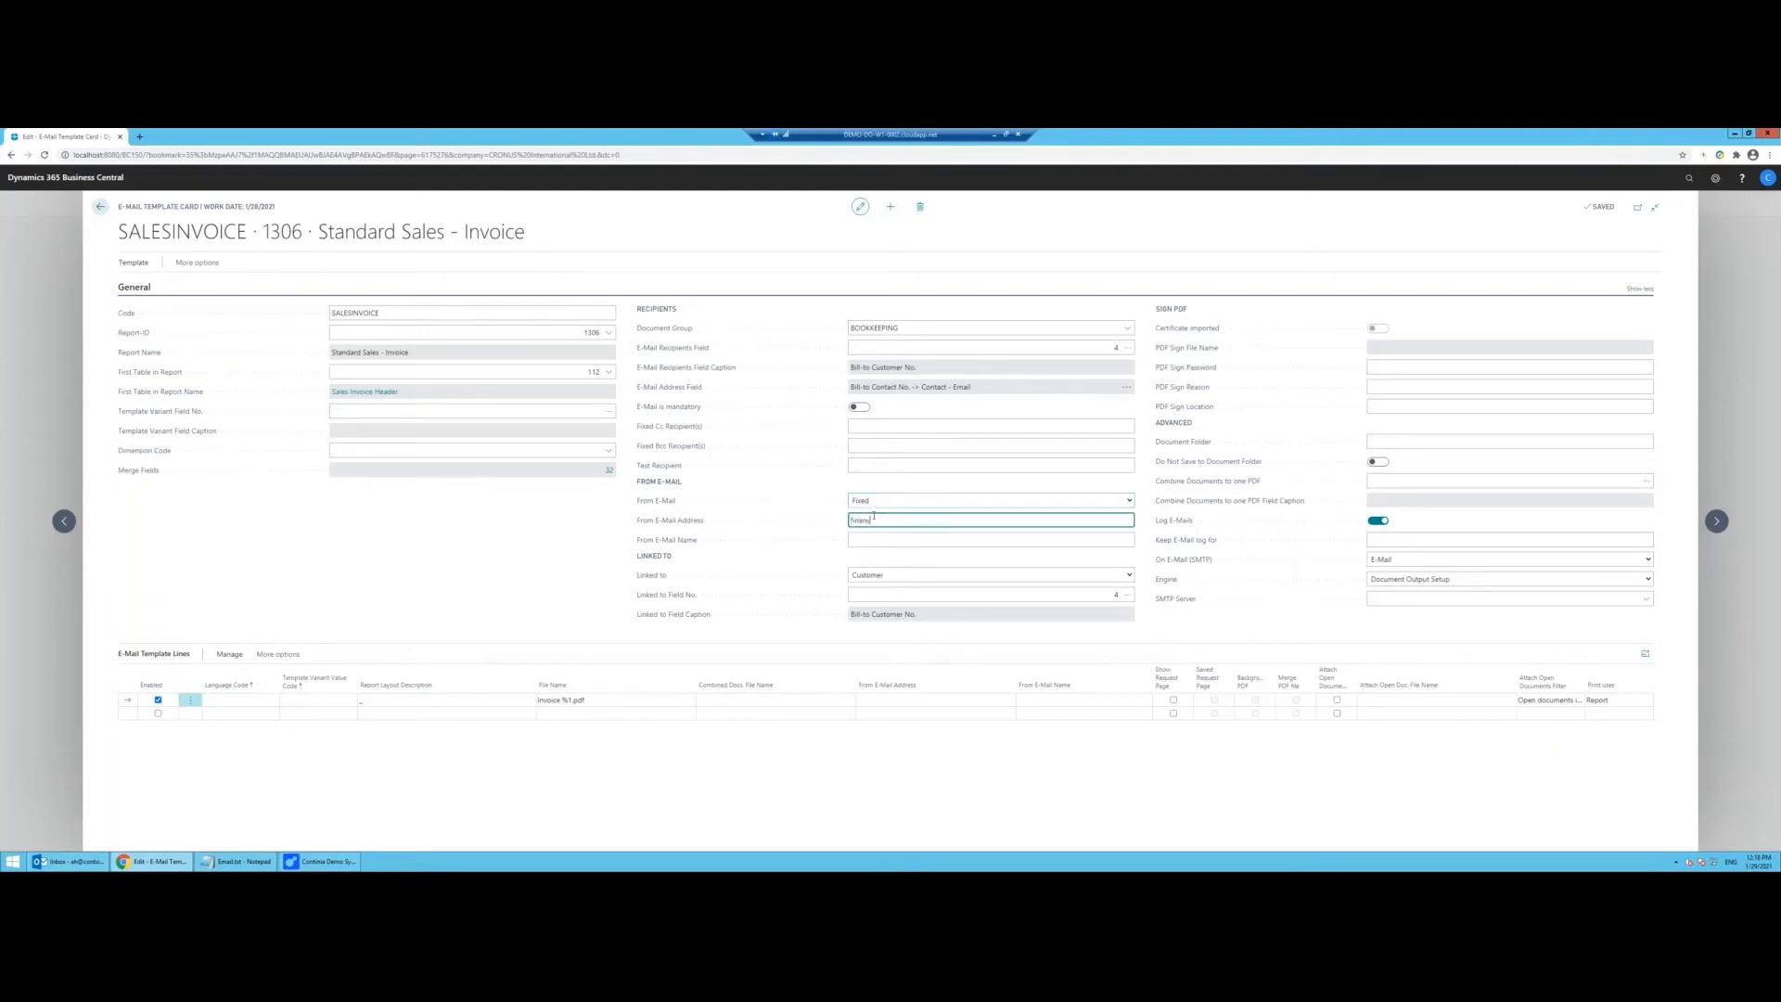
{"action": "left_click", "coordinate": [892, 537]}
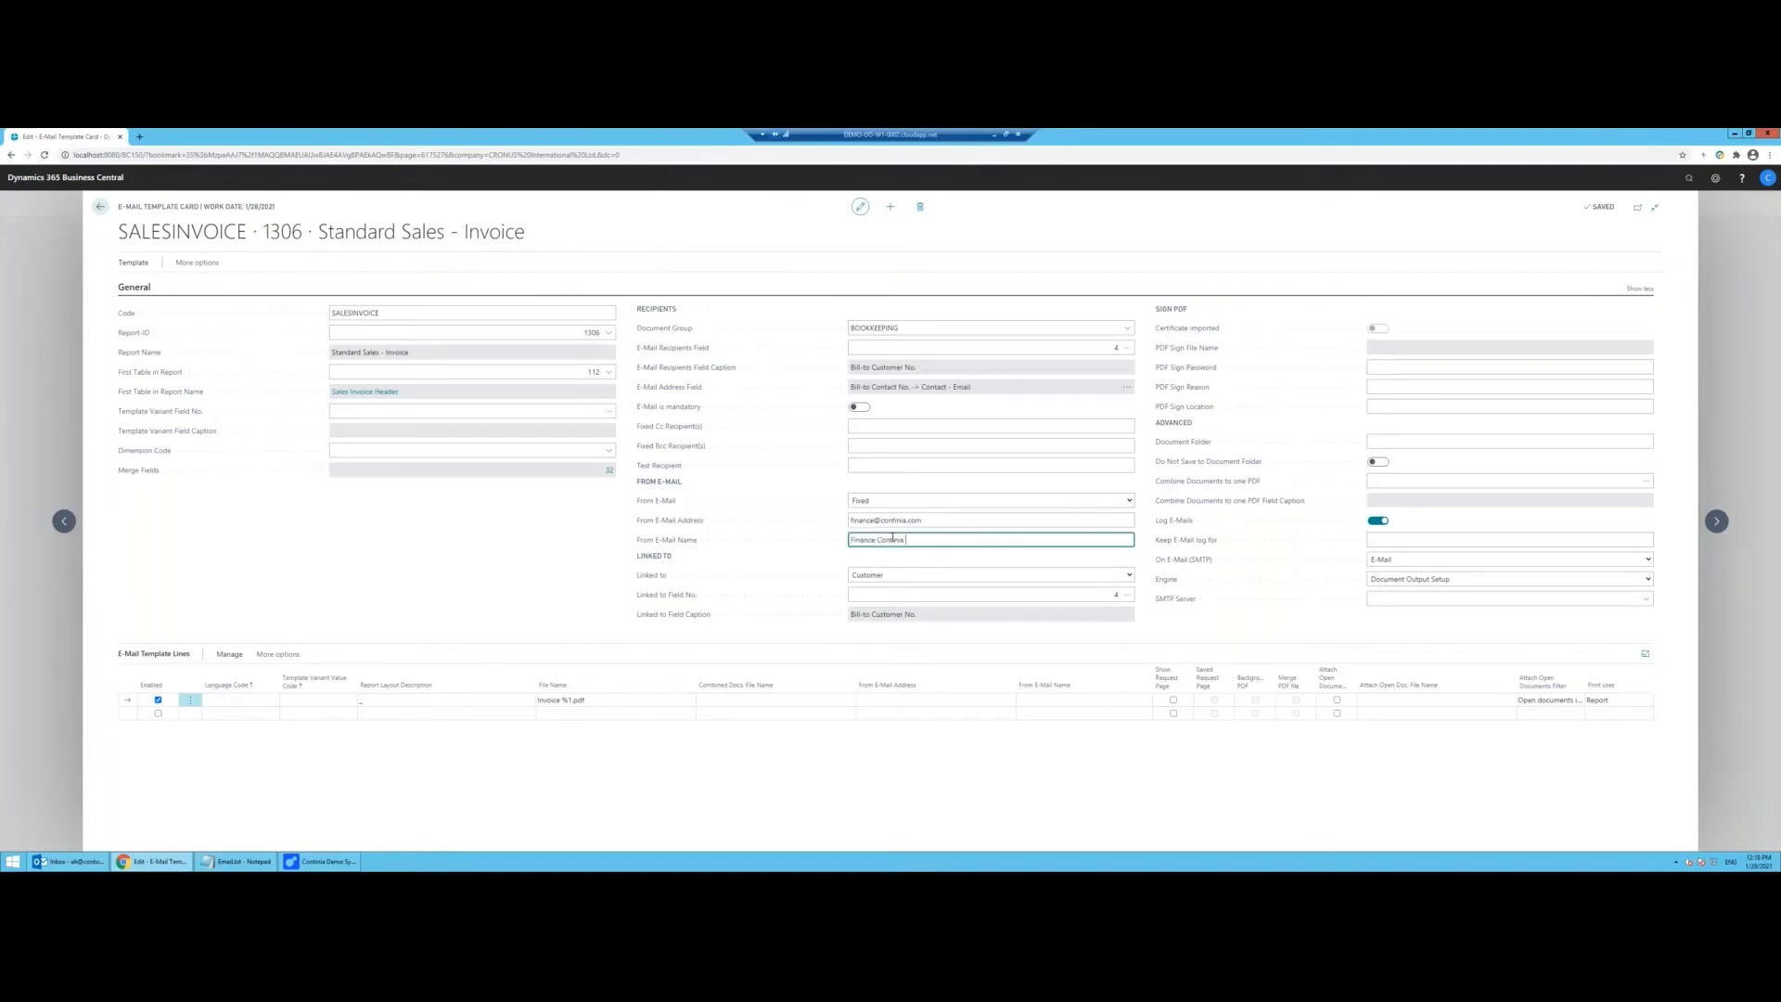
{"action": "type", "text": "Finance Continia Netherlands"}
{"action": "left_click", "coordinate": [950, 519]}
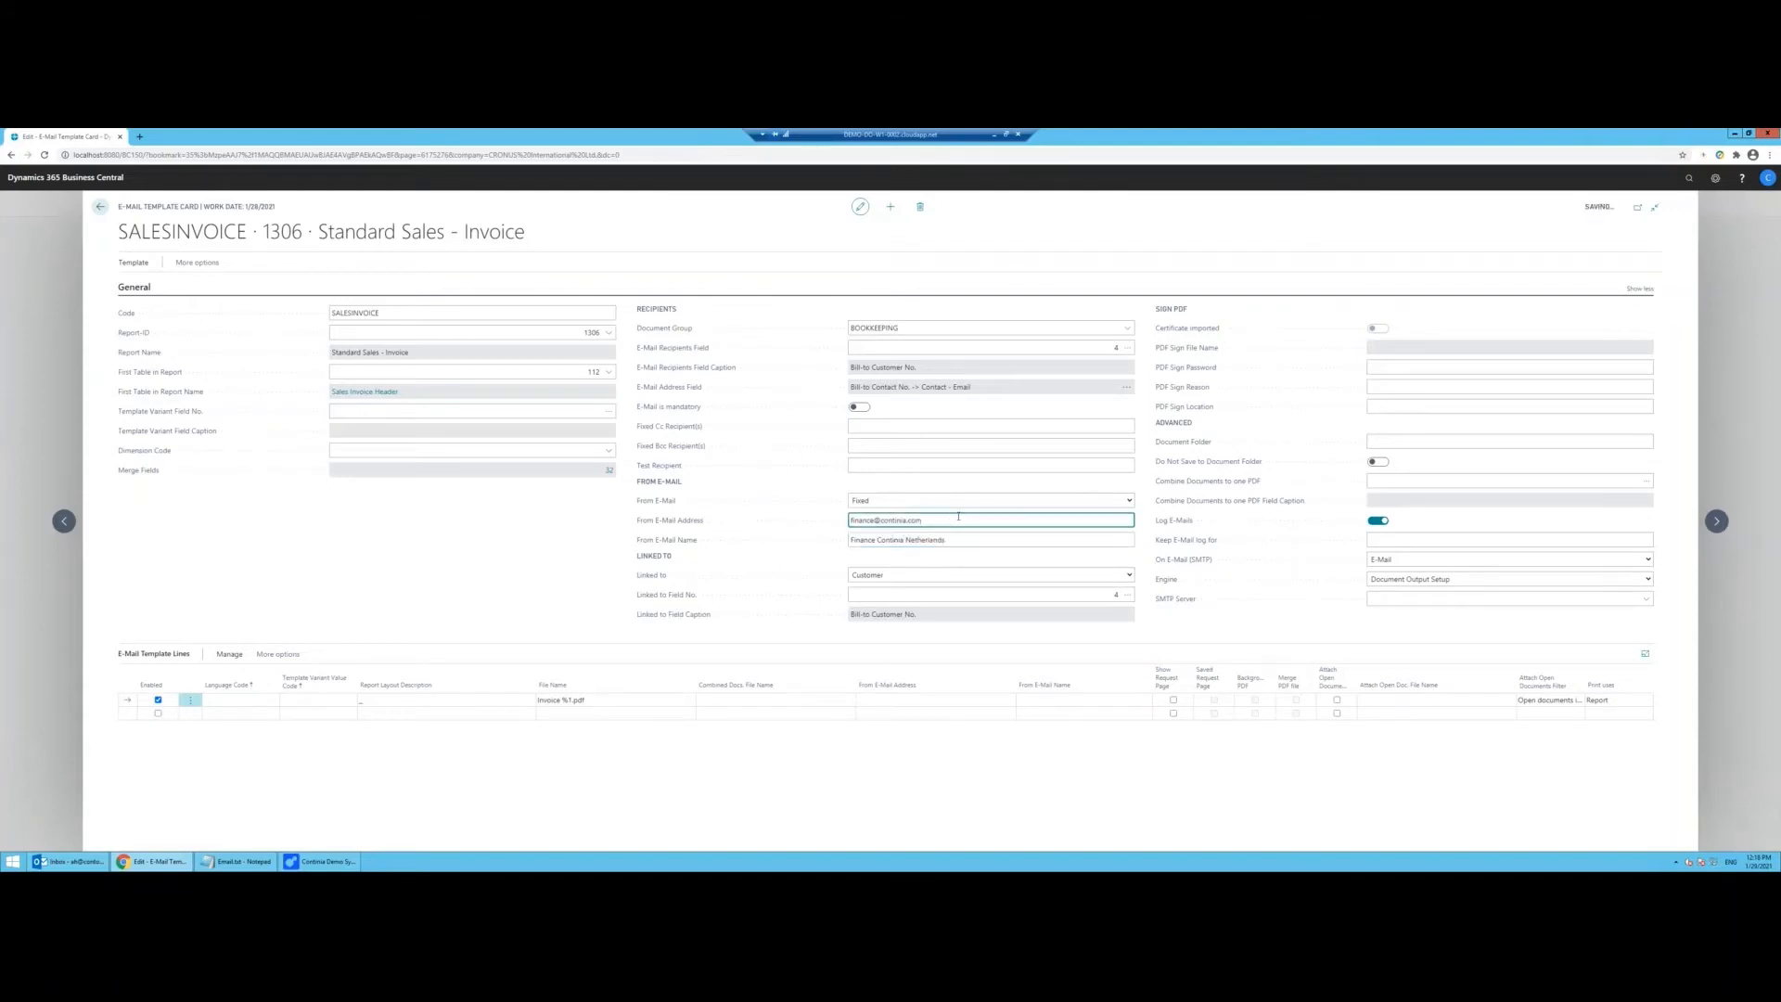
{"action": "left_click", "coordinate": [1129, 501]}
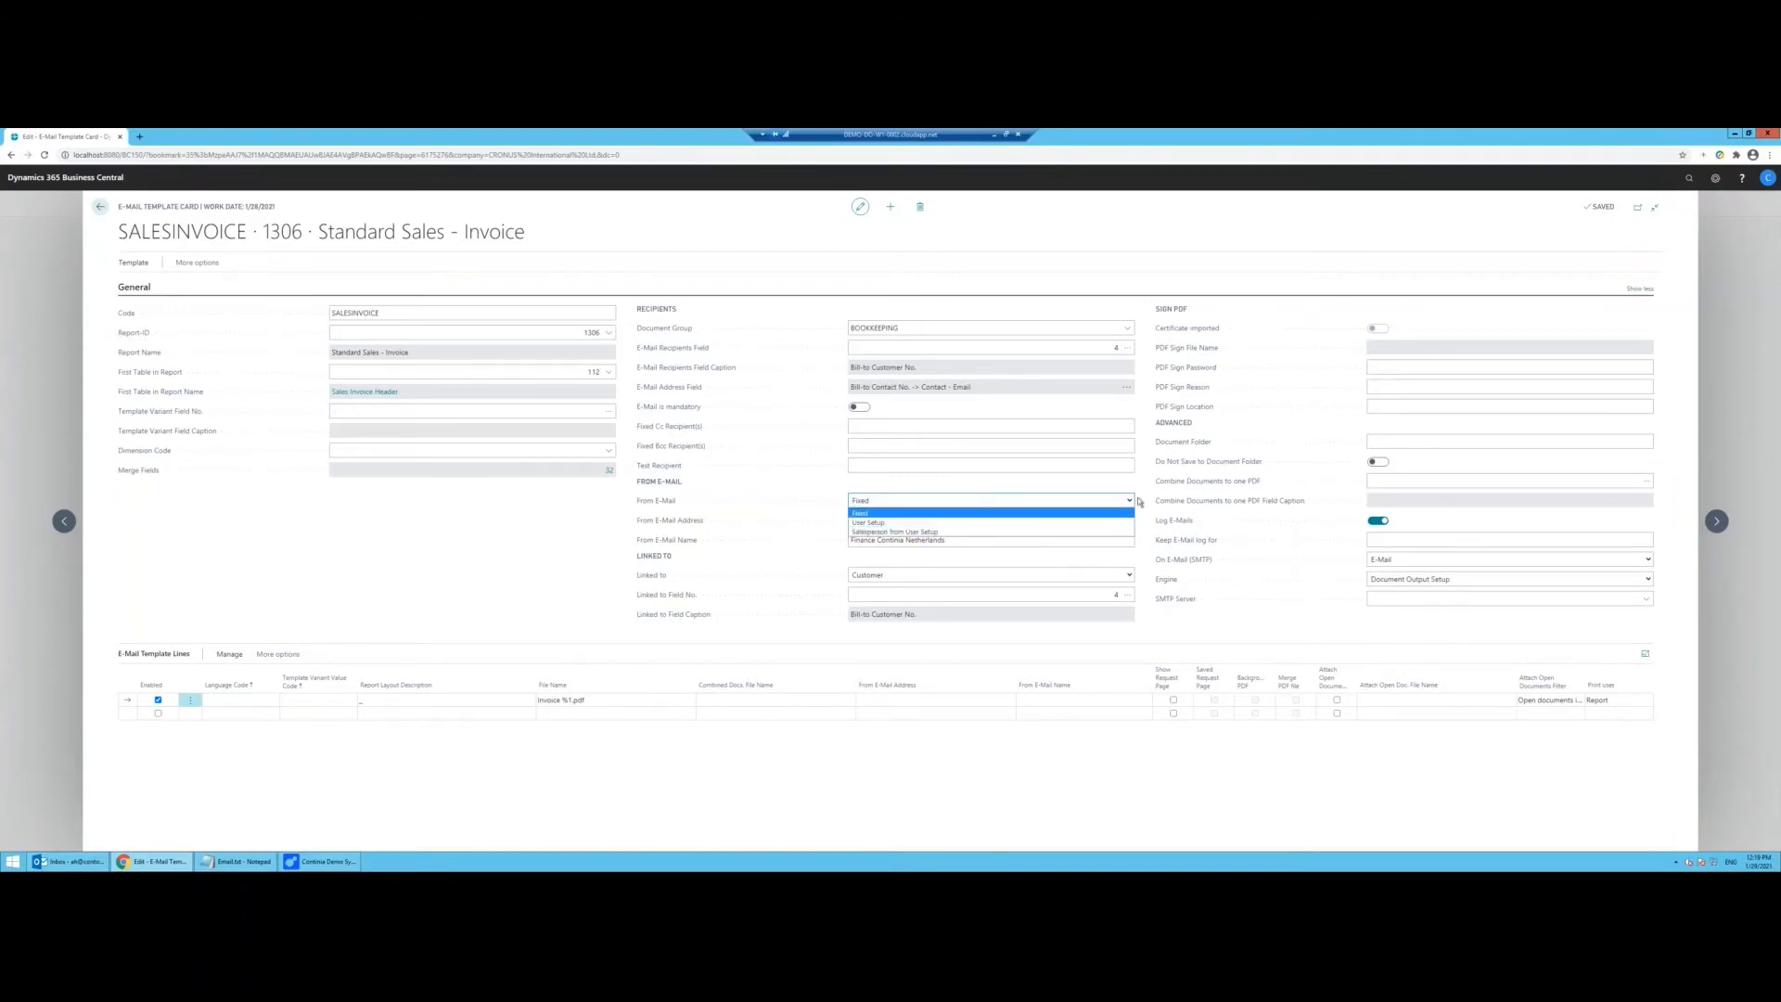
Step: Keep the sender source Fixed, review the PDF Sign fields and collapse the General section
{"action": "left_click", "coordinate": [862, 497]}
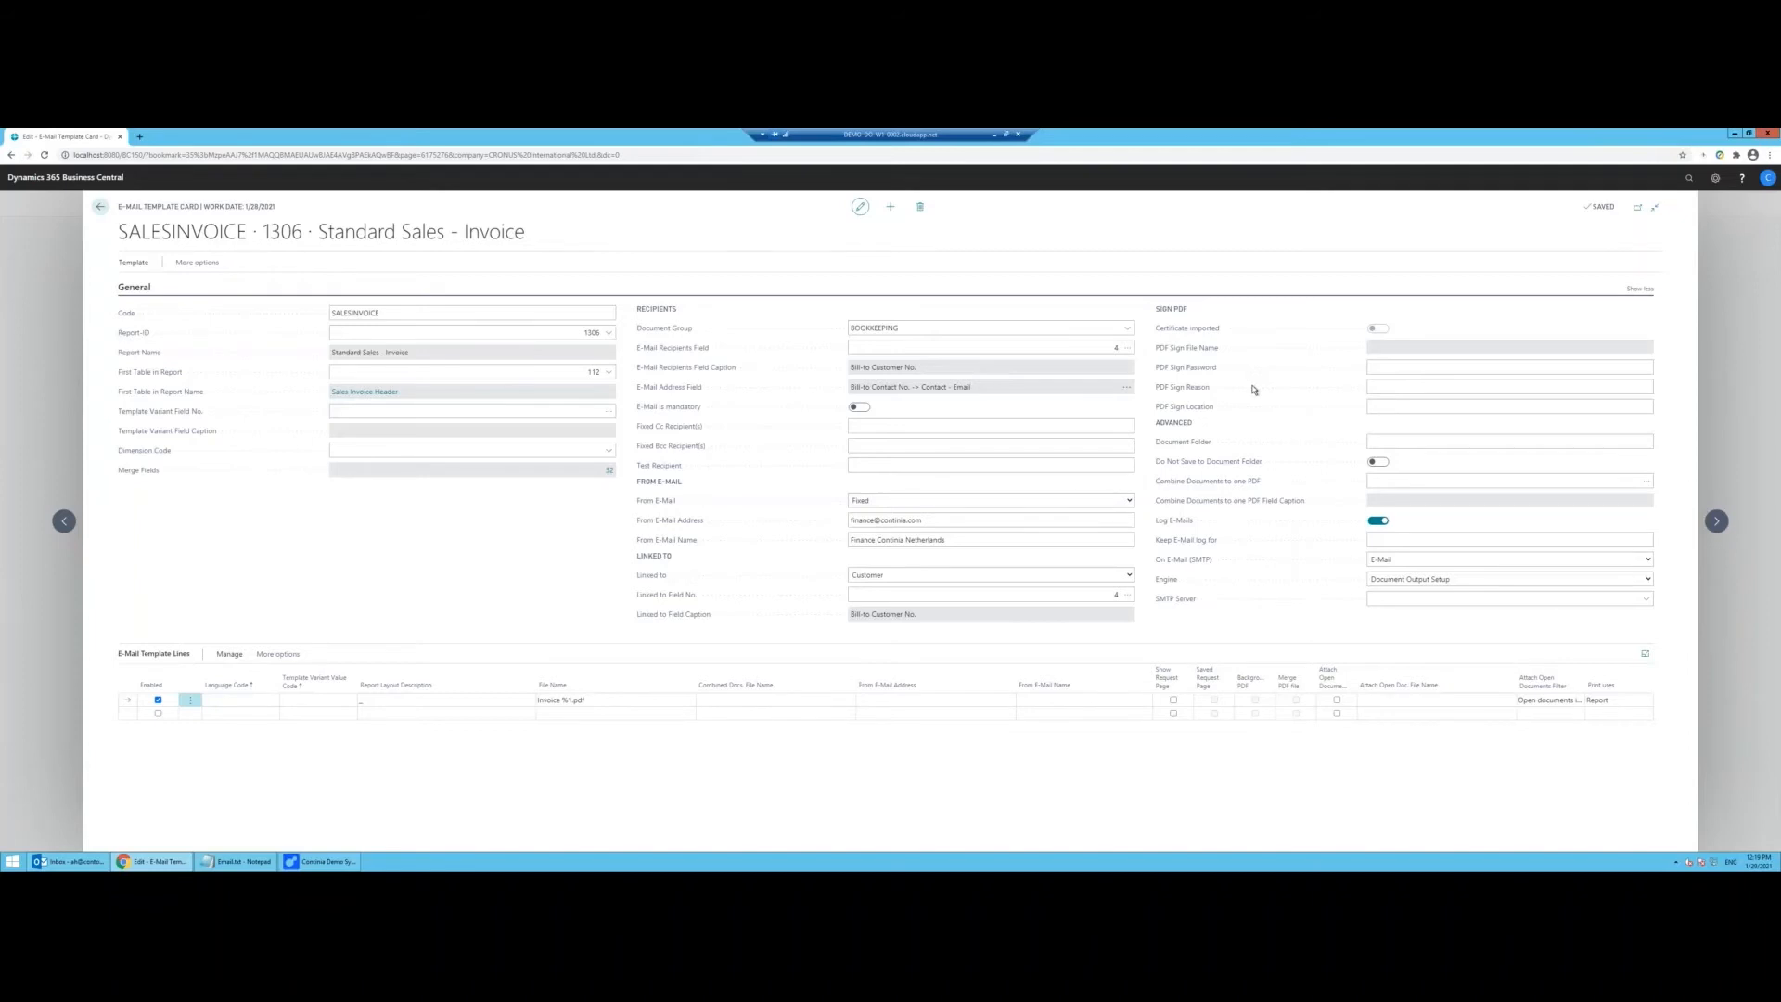
{"action": "left_click", "coordinate": [1417, 408]}
{"action": "left_click", "coordinate": [1373, 368]}
{"action": "left_click", "coordinate": [1639, 291]}
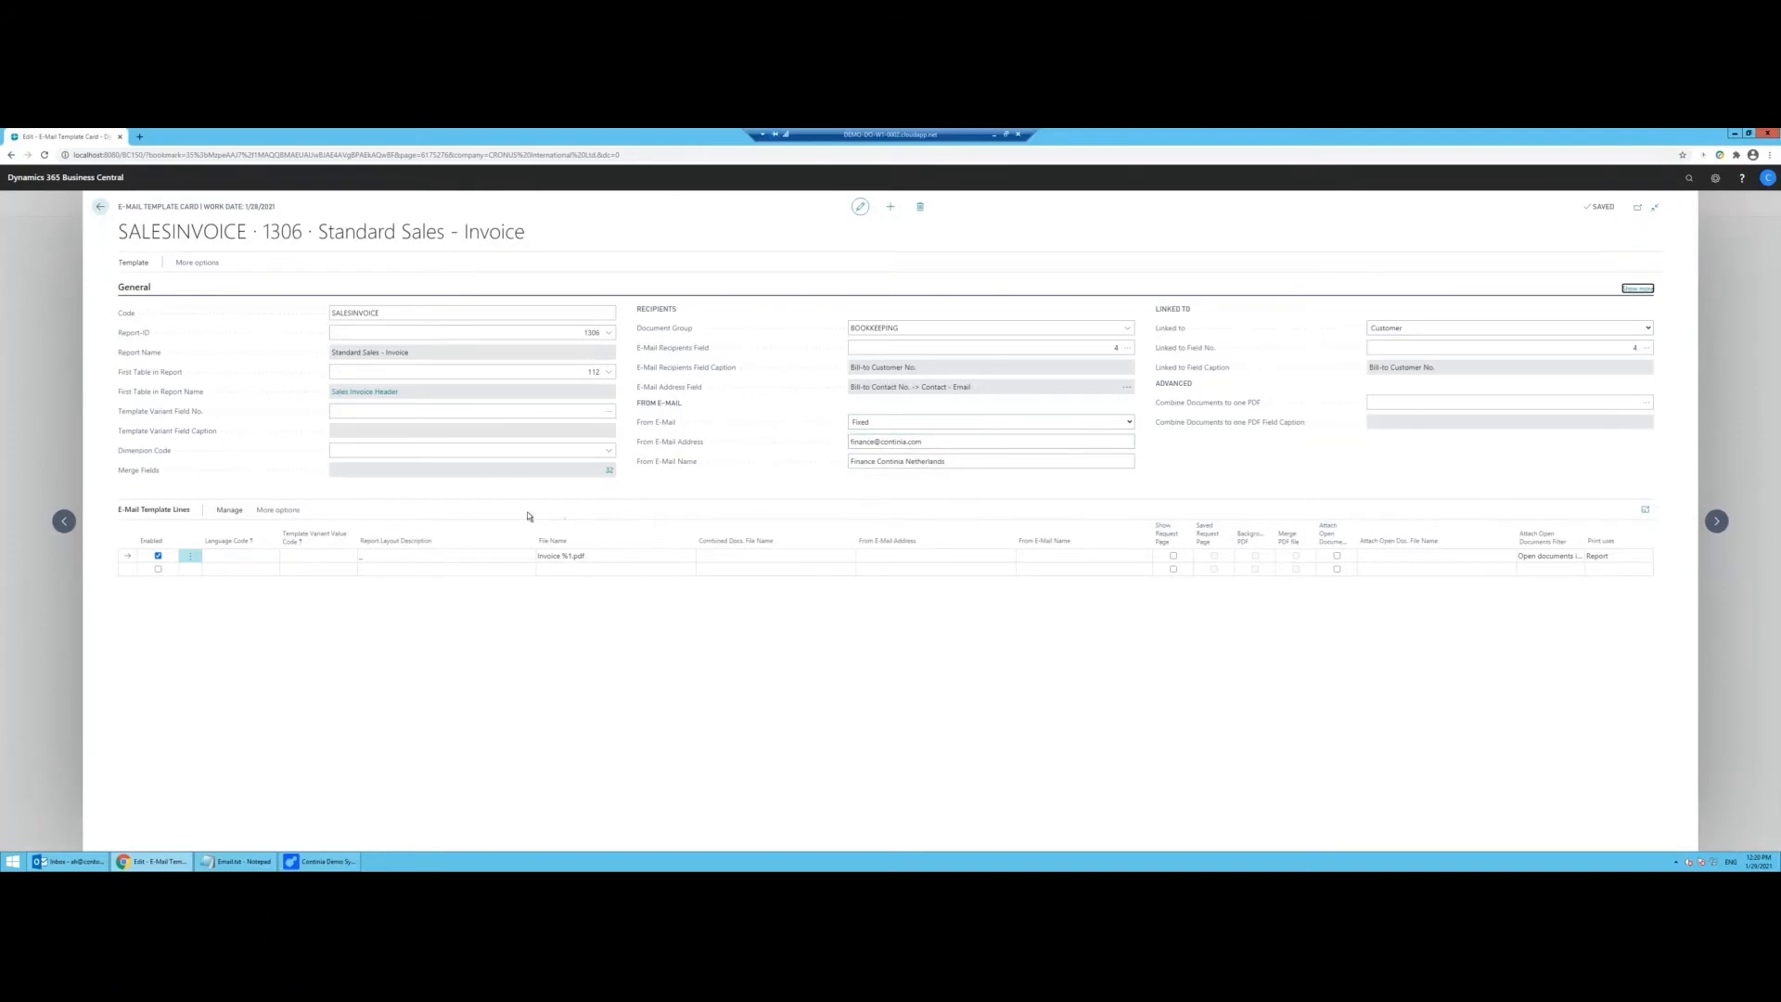
{"action": "left_click", "coordinate": [245, 570]}
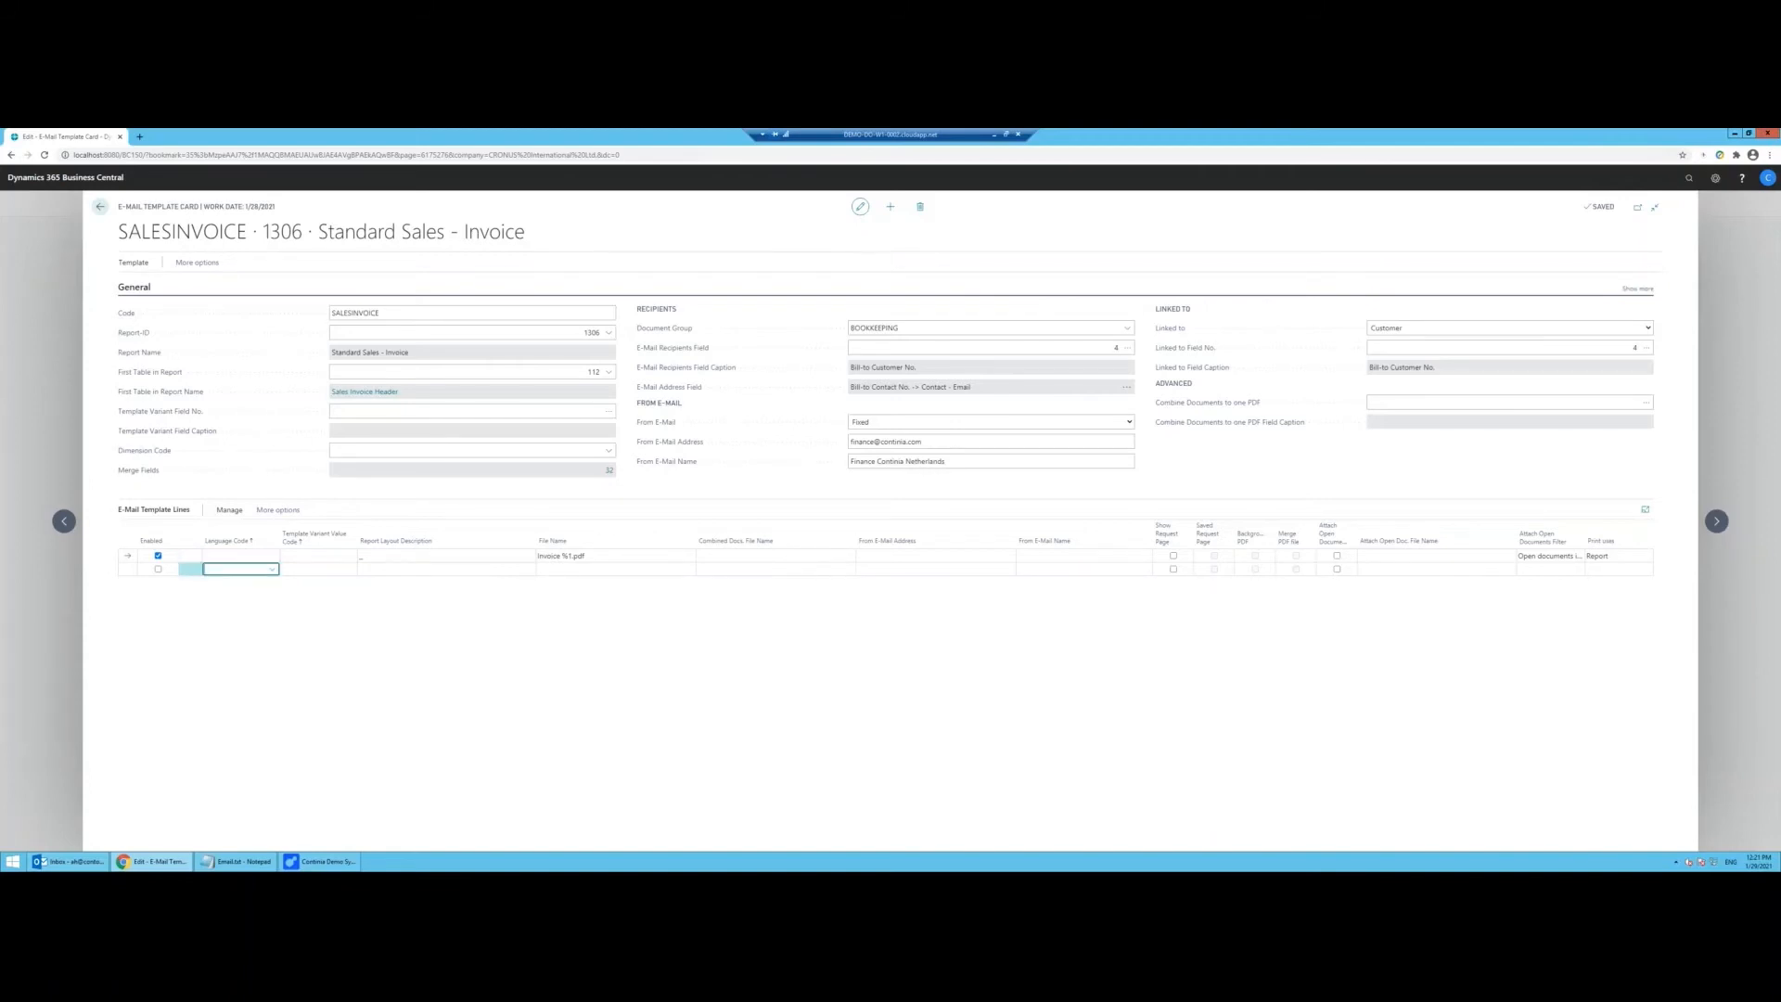
Step: Add a second template line with language NLD and attachment file name Factuur %1.pdf
{"action": "left_click", "coordinate": [272, 570]}
{"action": "type", "text": "NLDF"}
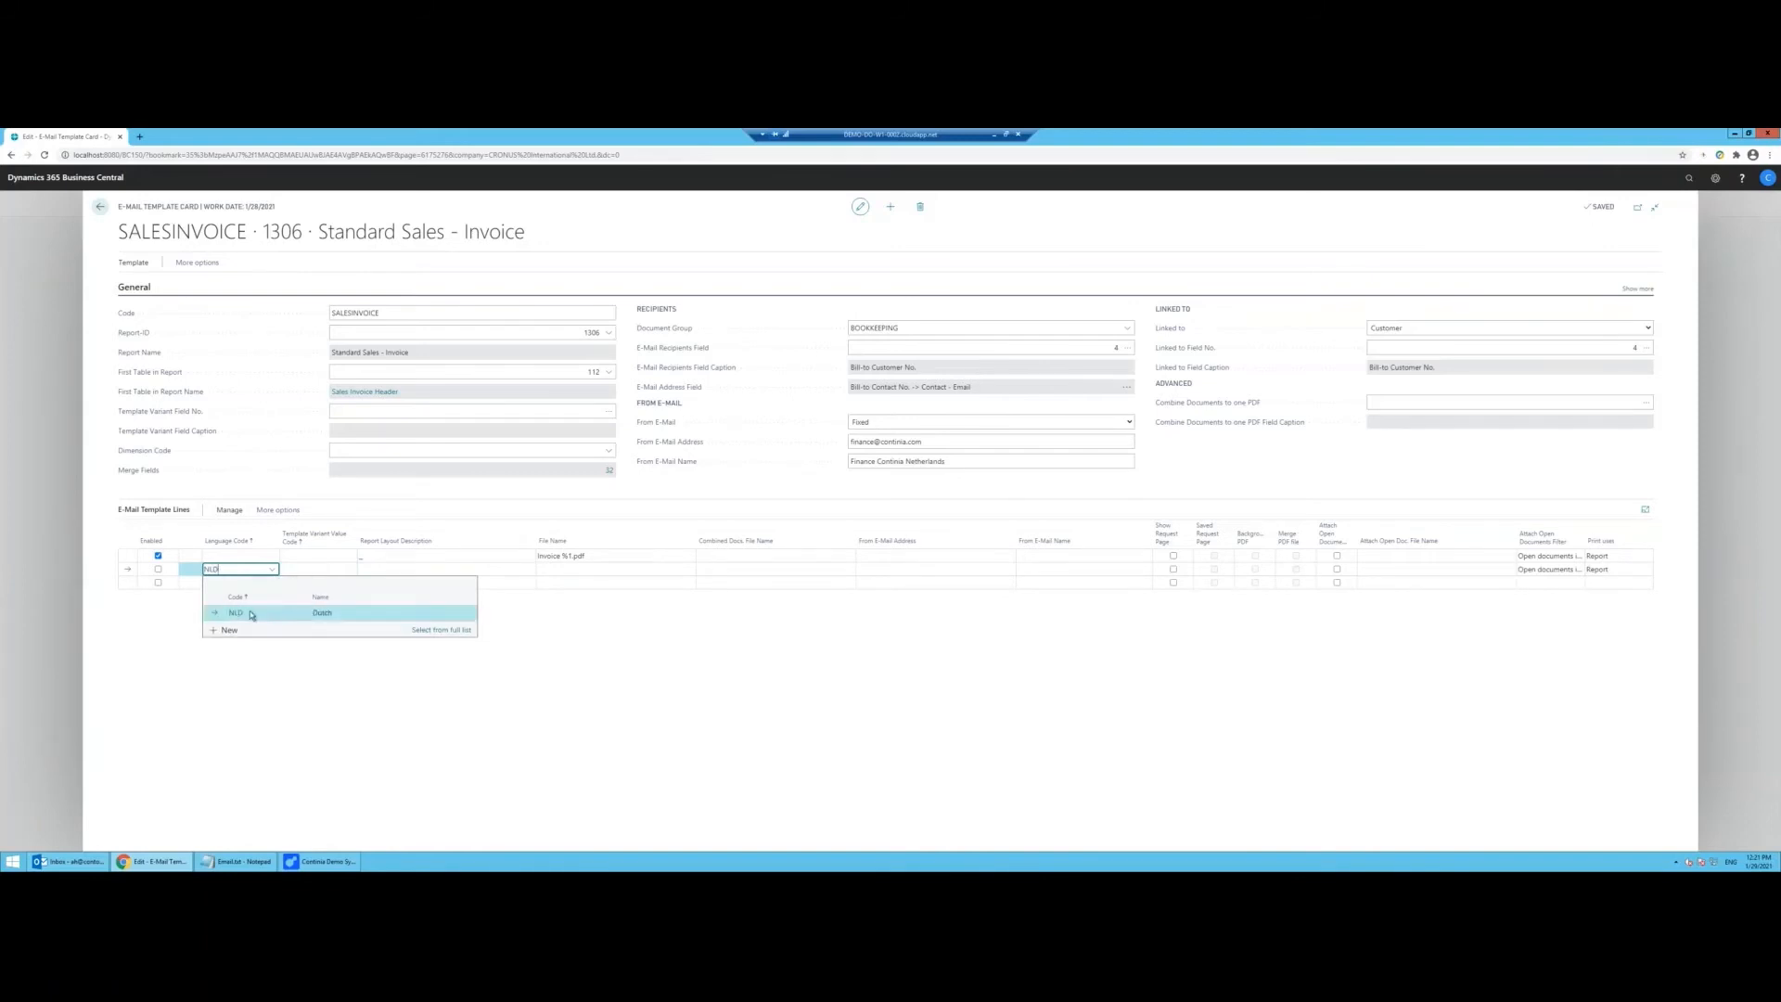
{"action": "left_click", "coordinate": [250, 612]}
{"action": "key", "text": "Tab"}
{"action": "key", "text": "Tab"}
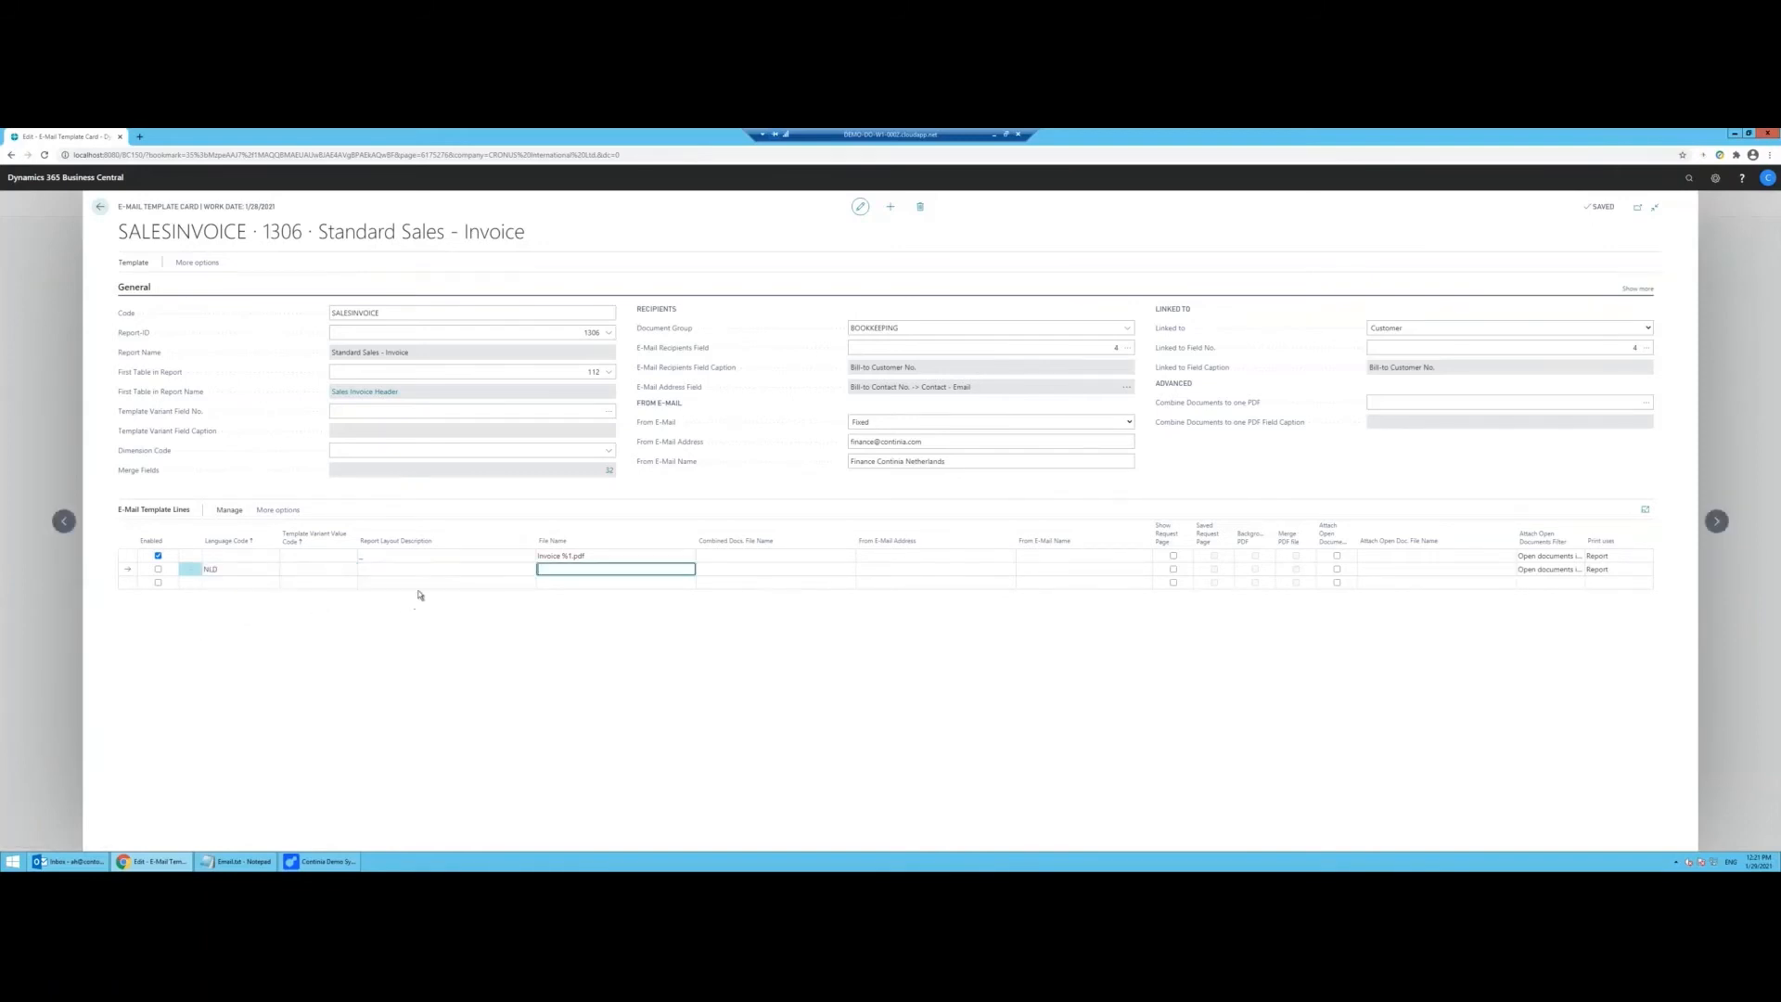
{"action": "type", "text": "Factuur %1.pdf"}
{"action": "key", "text": "Tab"}
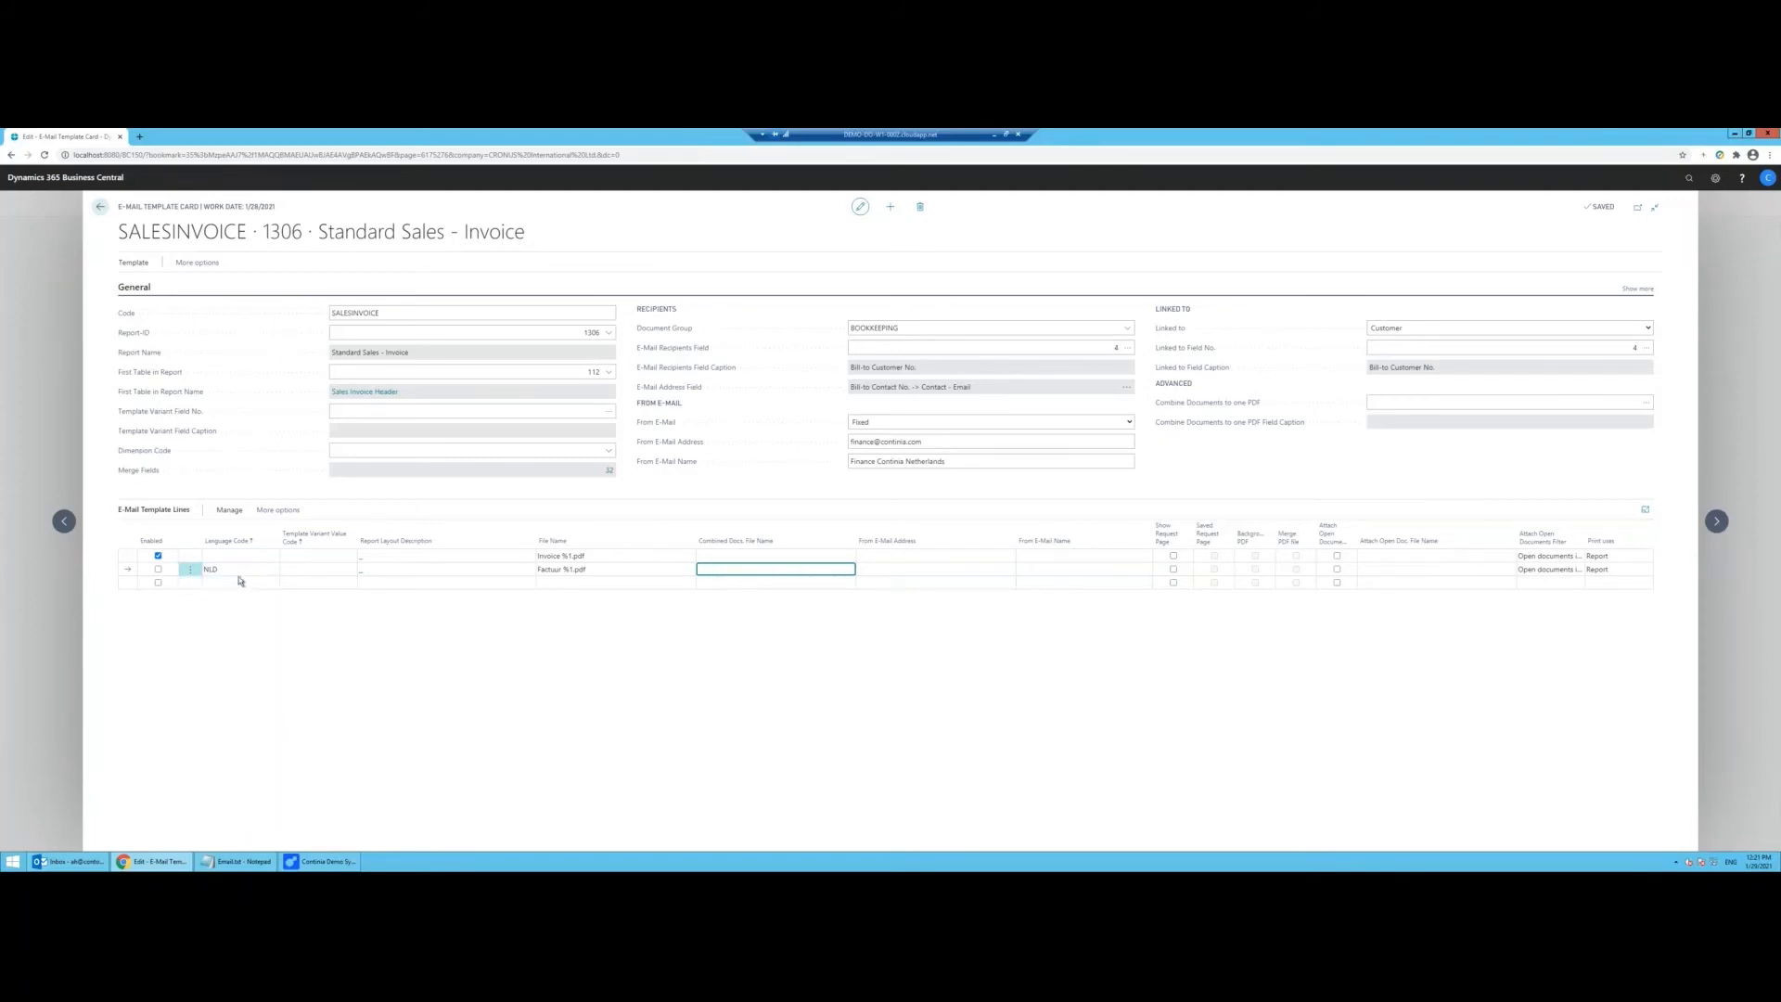
{"action": "left_click", "coordinate": [237, 555]}
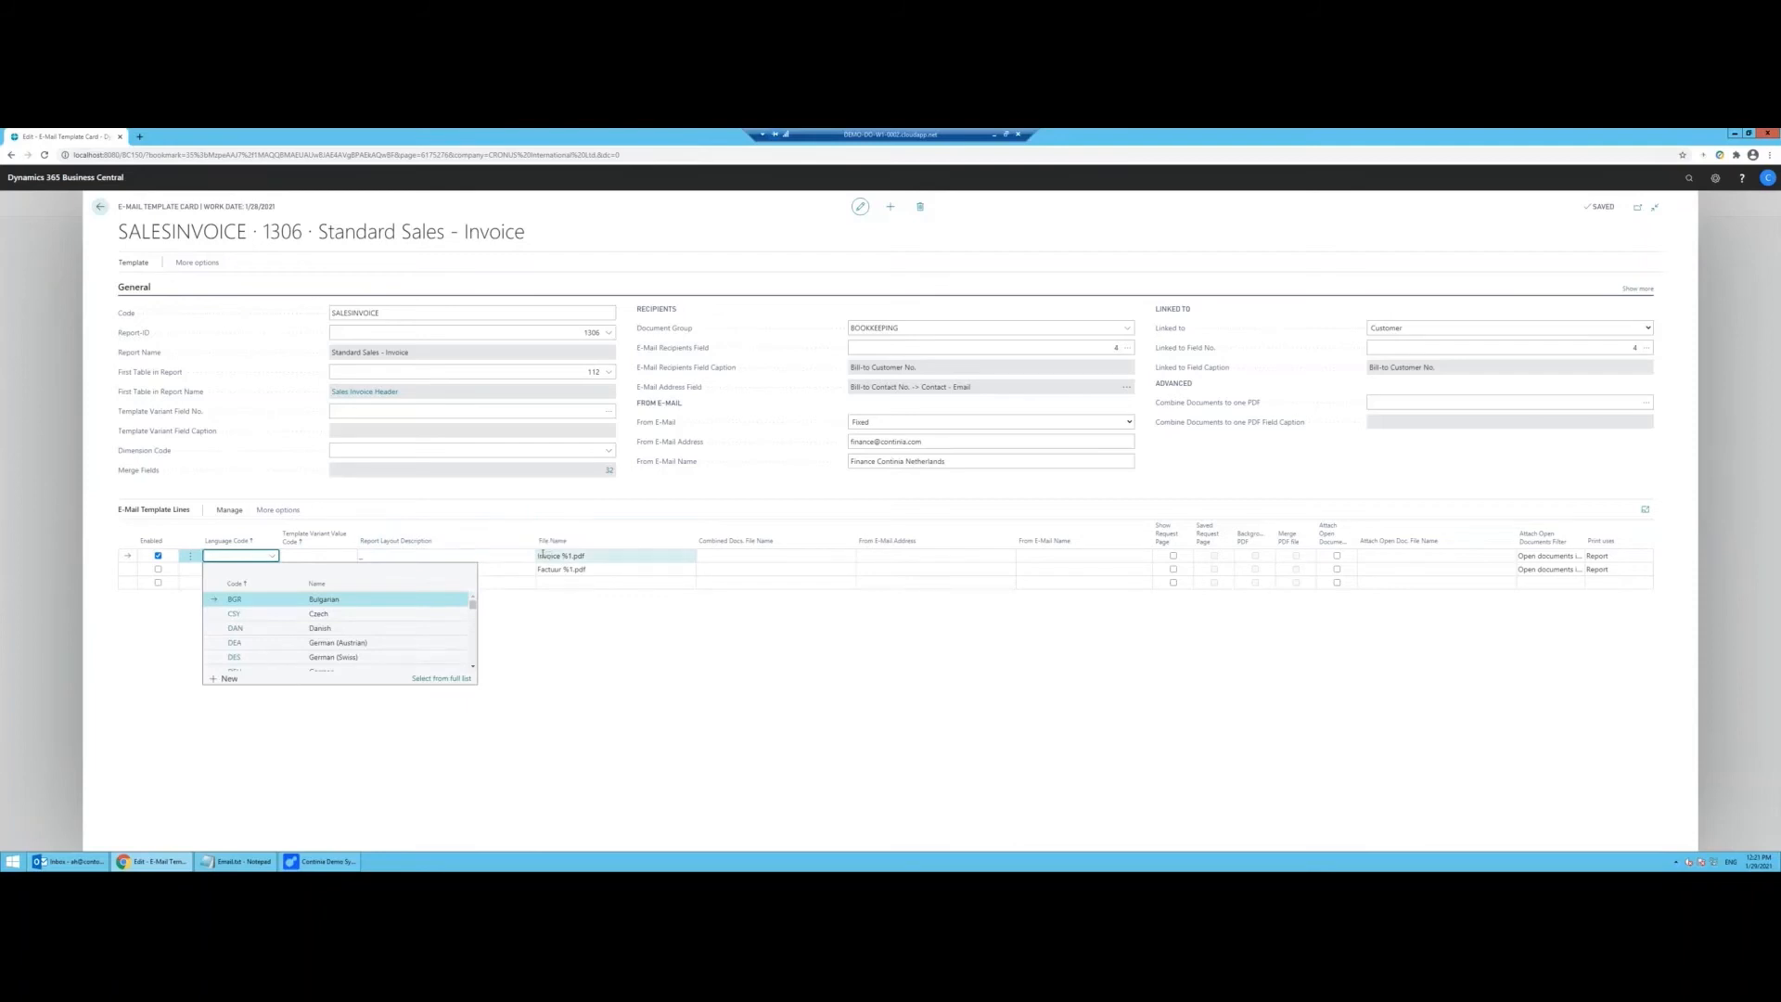
Step: Open the HTML template editor for the first SALESINVOICE template line
{"action": "left_click", "coordinate": [232, 511]}
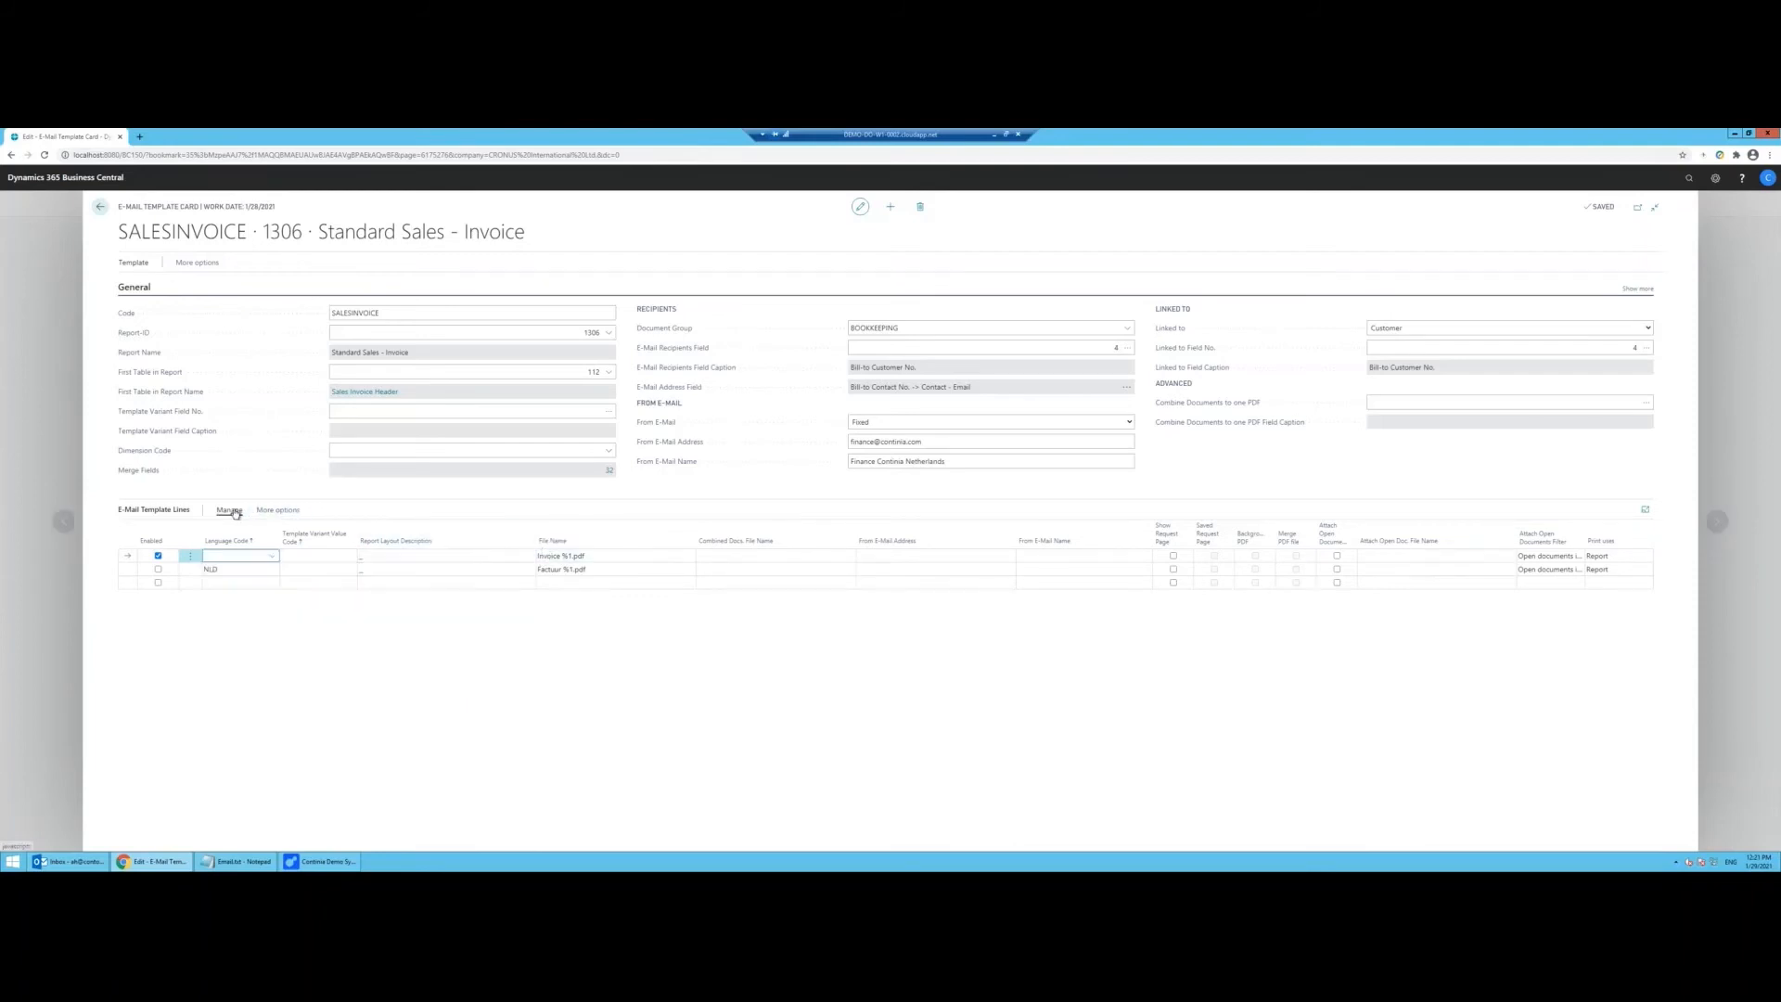
{"action": "left_click", "coordinate": [277, 511]}
{"action": "left_click", "coordinate": [281, 511]}
{"action": "left_click", "coordinate": [184, 531]}
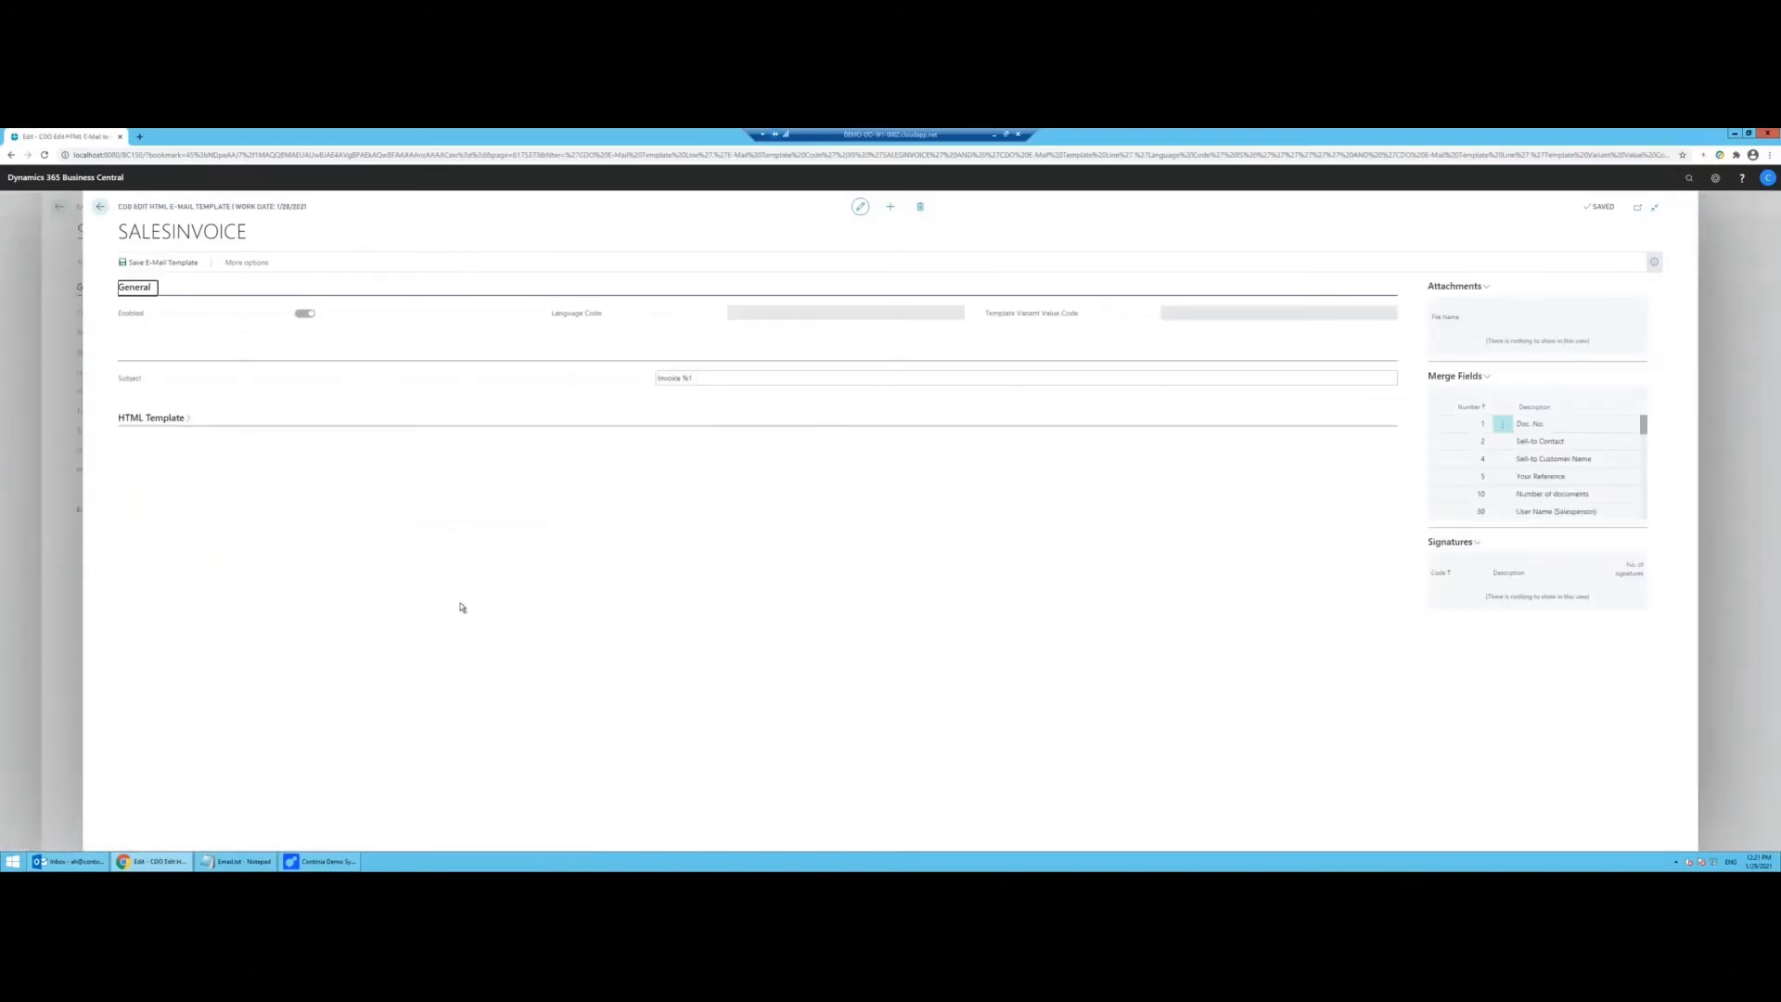
Step: Append 'from Continia Software' to the e-mail subject Invoice %1
{"action": "left_click", "coordinate": [174, 419]}
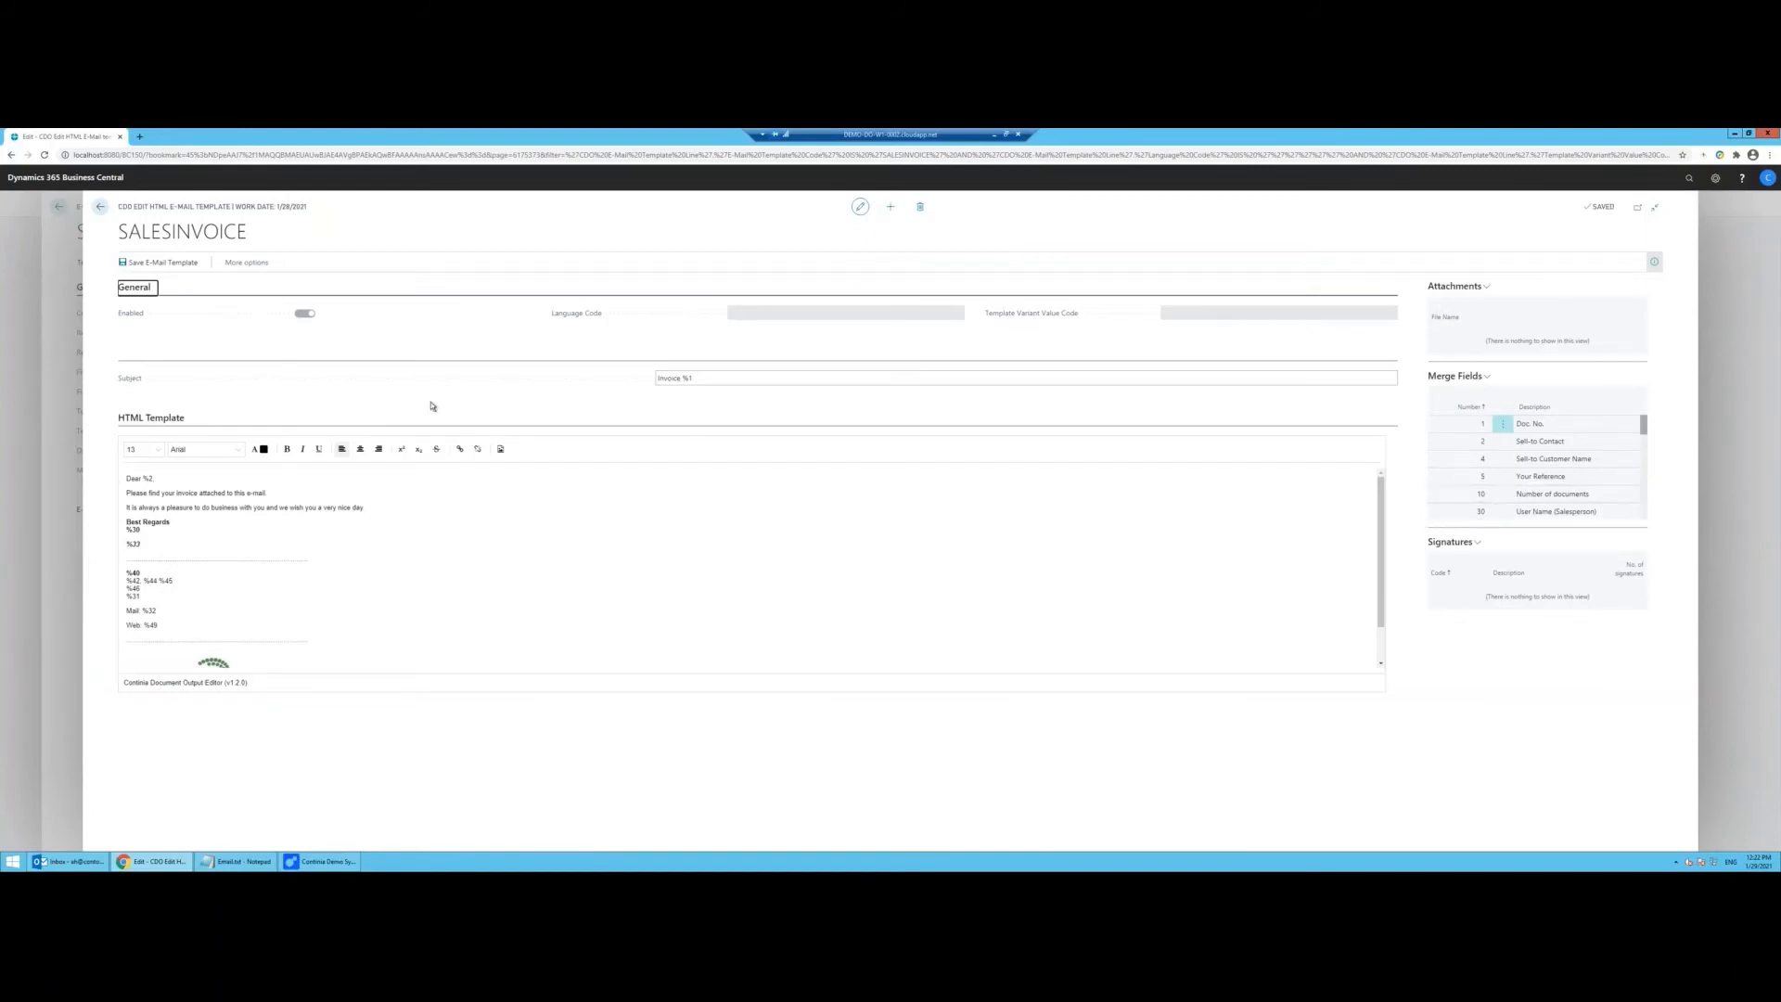
{"action": "left_click", "coordinate": [675, 379]}
{"action": "left_click", "coordinate": [683, 380]}
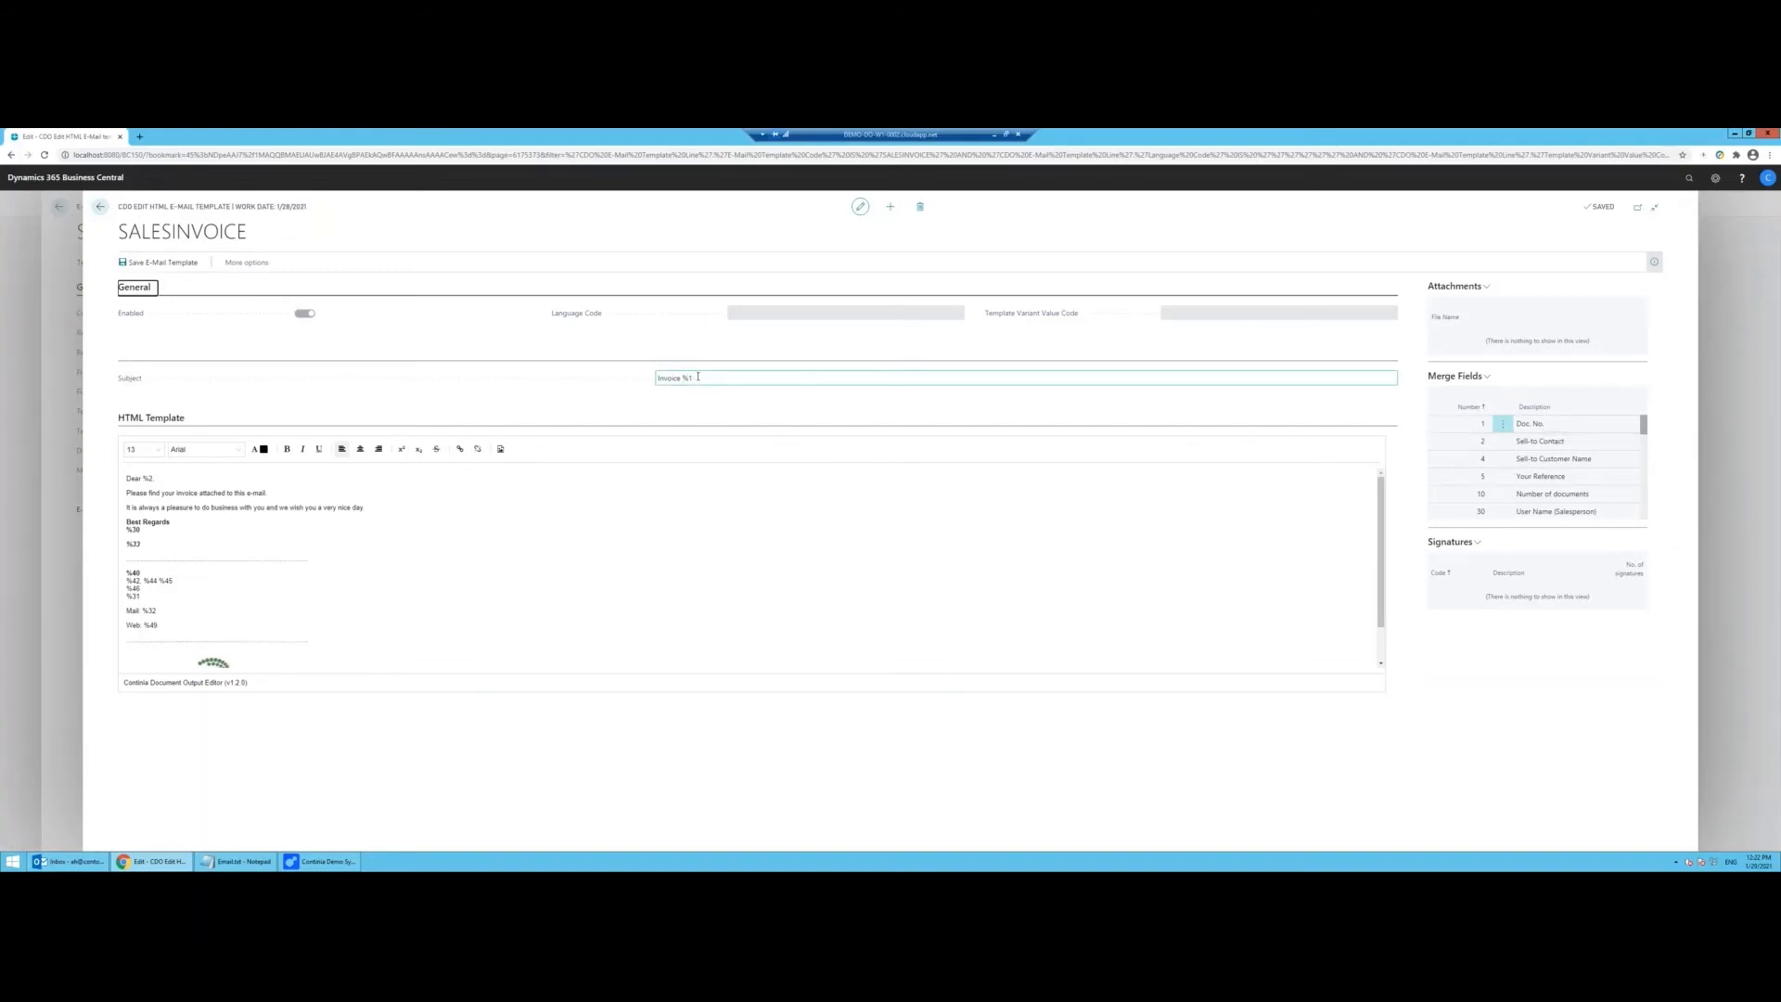
{"action": "left_click", "coordinate": [709, 378]}
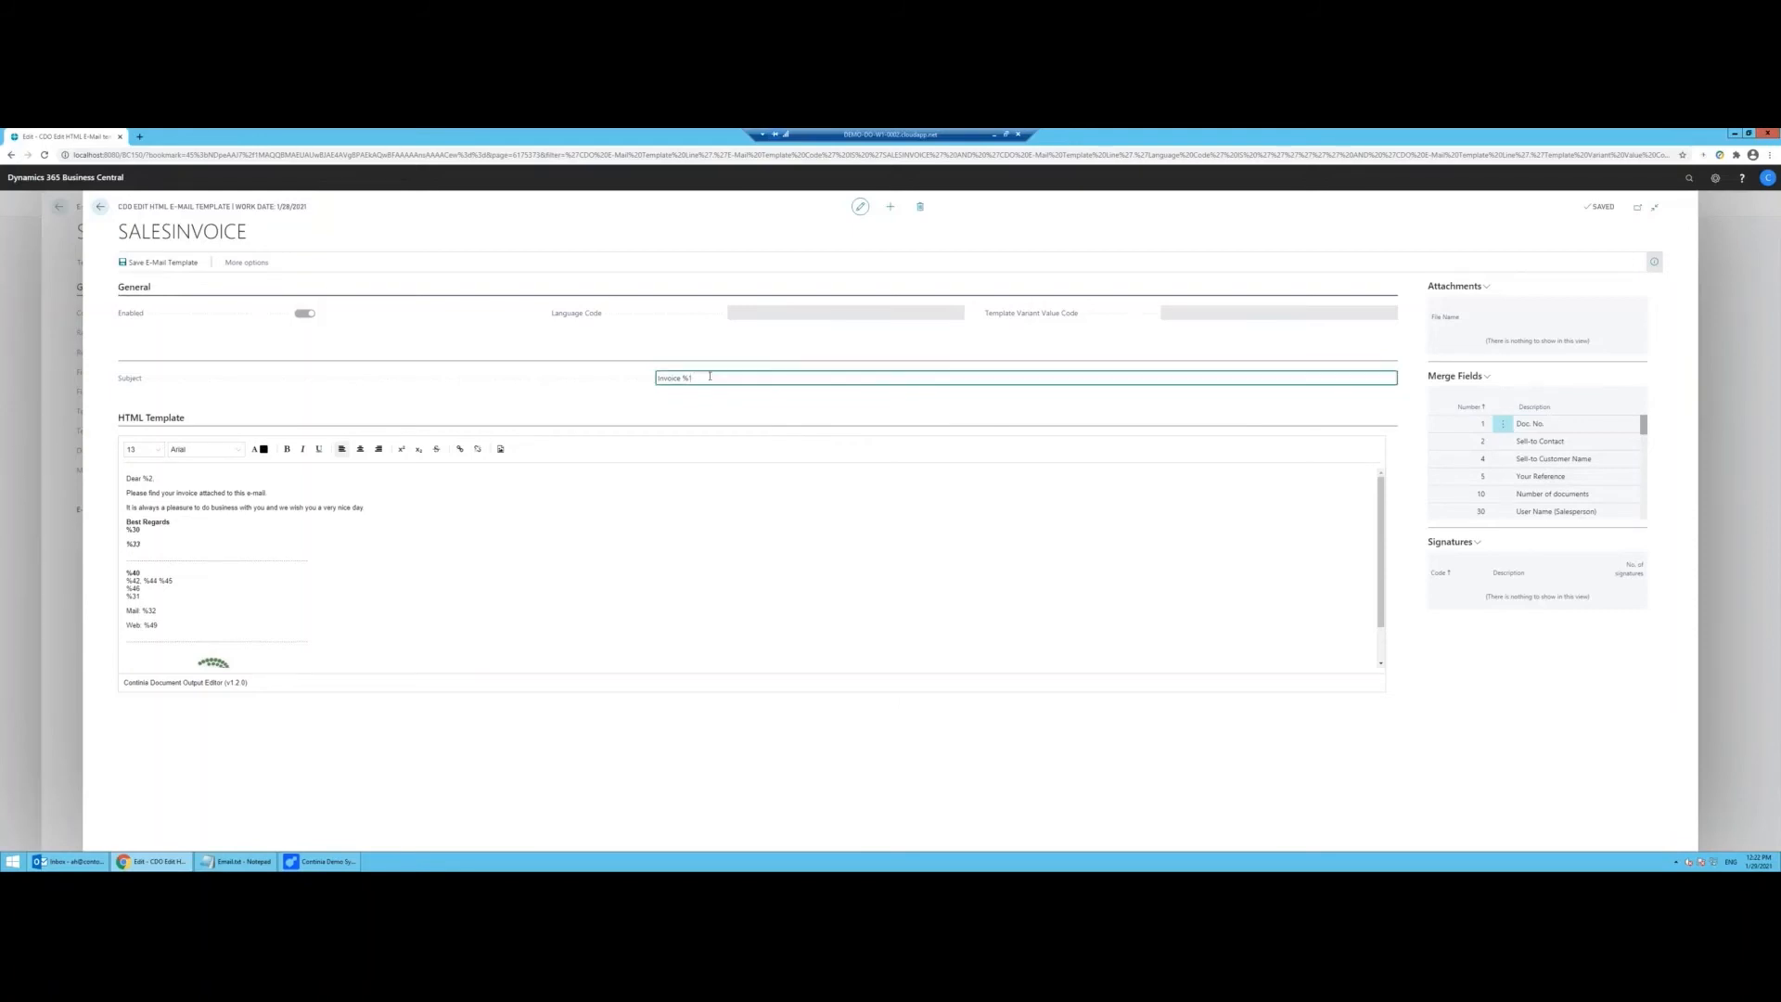
{"action": "type", "text": "from Continia Software"}
{"action": "key", "text": "Tab"}
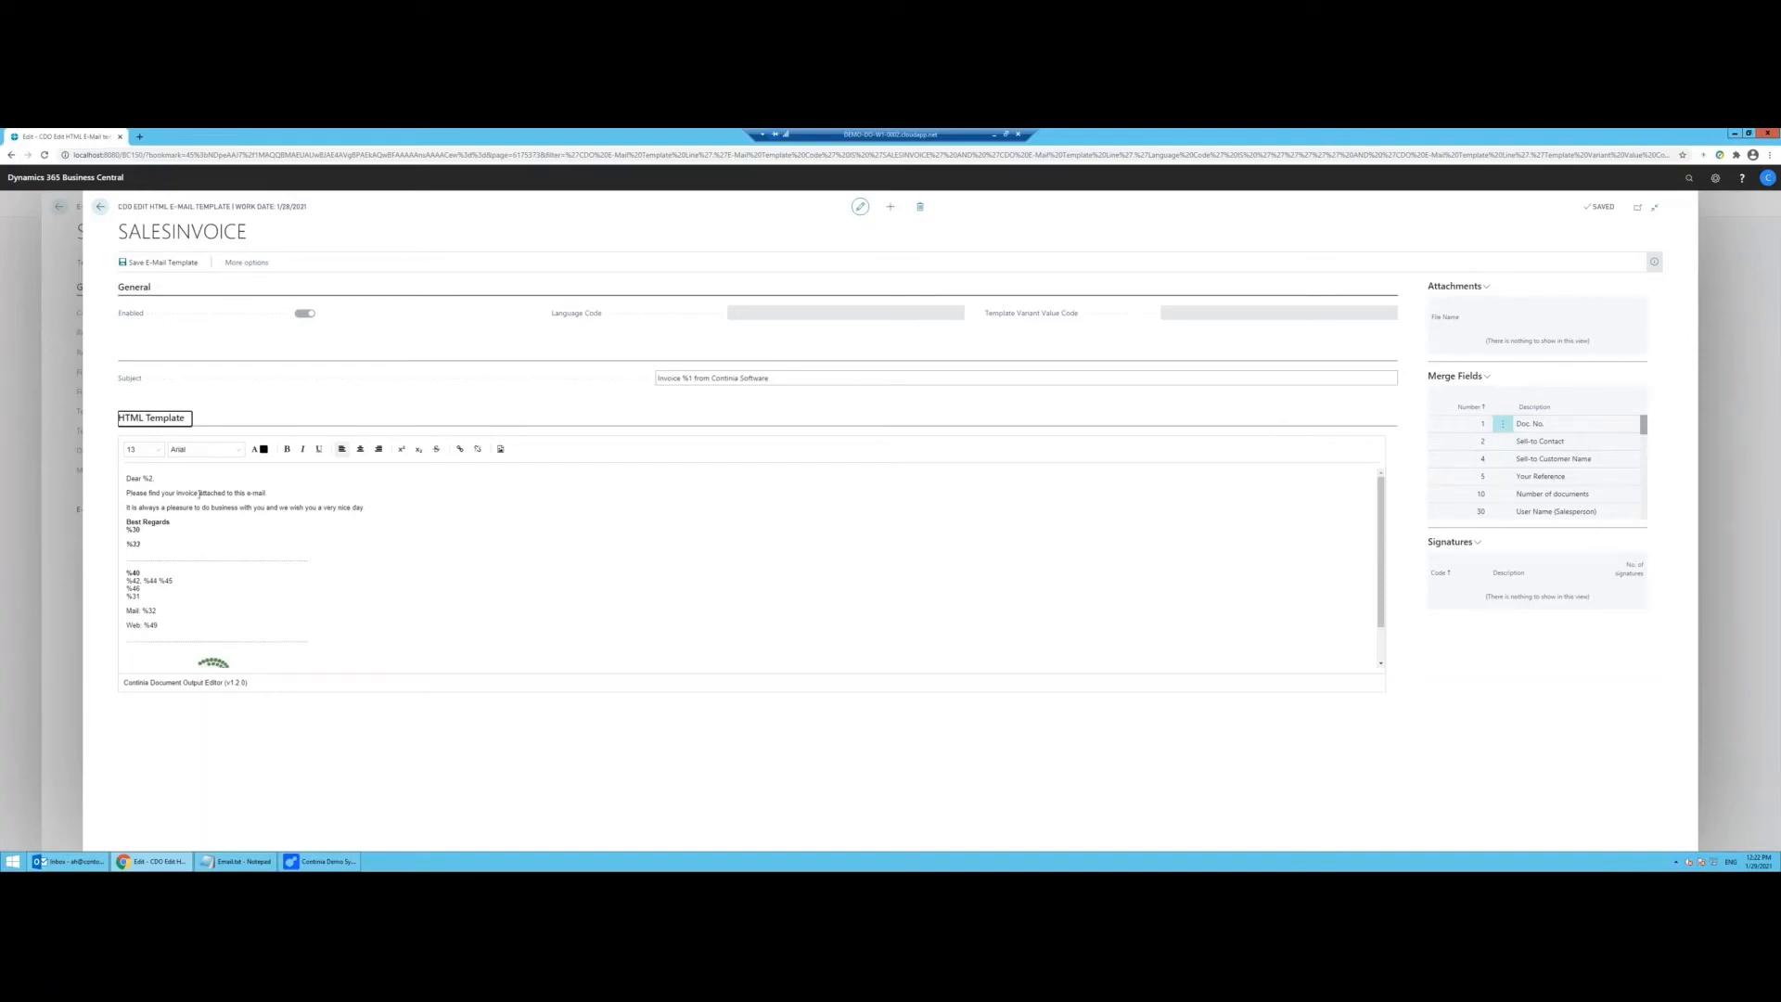
Step: Add 'We hope you're all safe during theis pandamic' after the very nice day sentence
{"action": "left_click", "coordinate": [401, 504]}
{"action": "key", "text": "Return"}
{"action": "key", "text": "Return"}
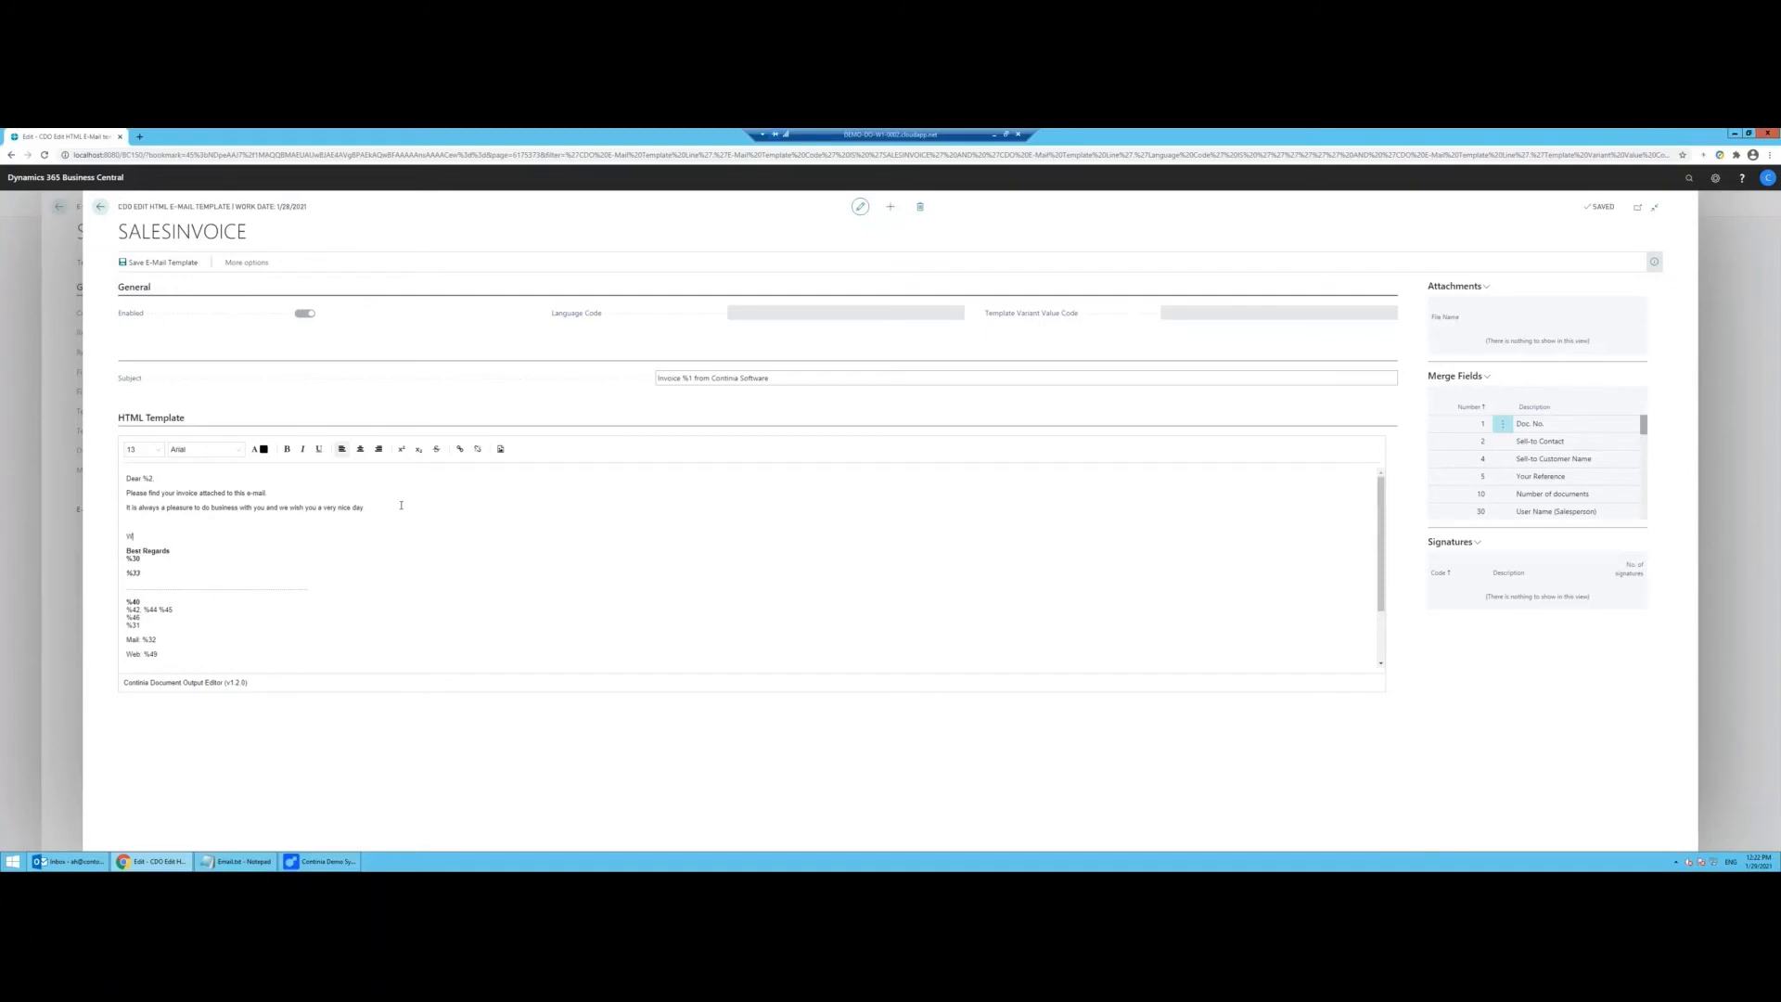
{"action": "key", "text": "BackSpace"}
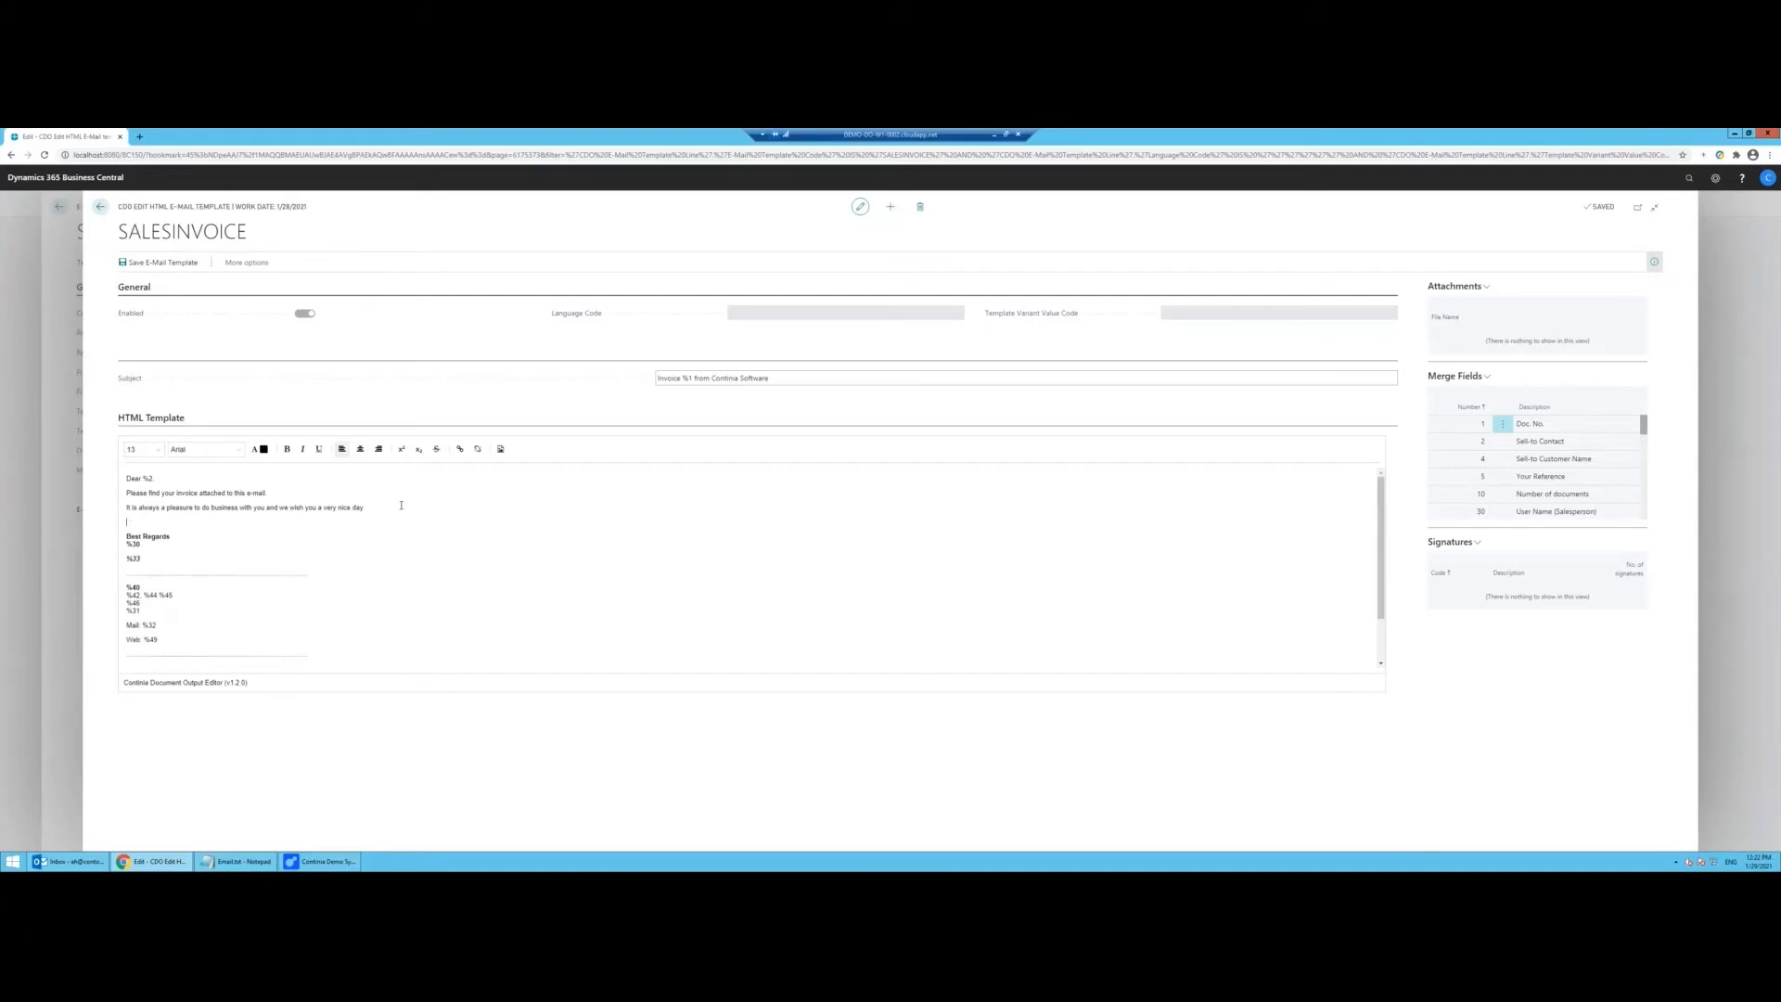
{"action": "type", "text": "We hope"}
{"action": "type", "text": "you're all safe during theis pandamic."}
{"action": "scroll", "coordinate": [1565, 501], "scroll_direction": "down", "scroll_amount": 1}
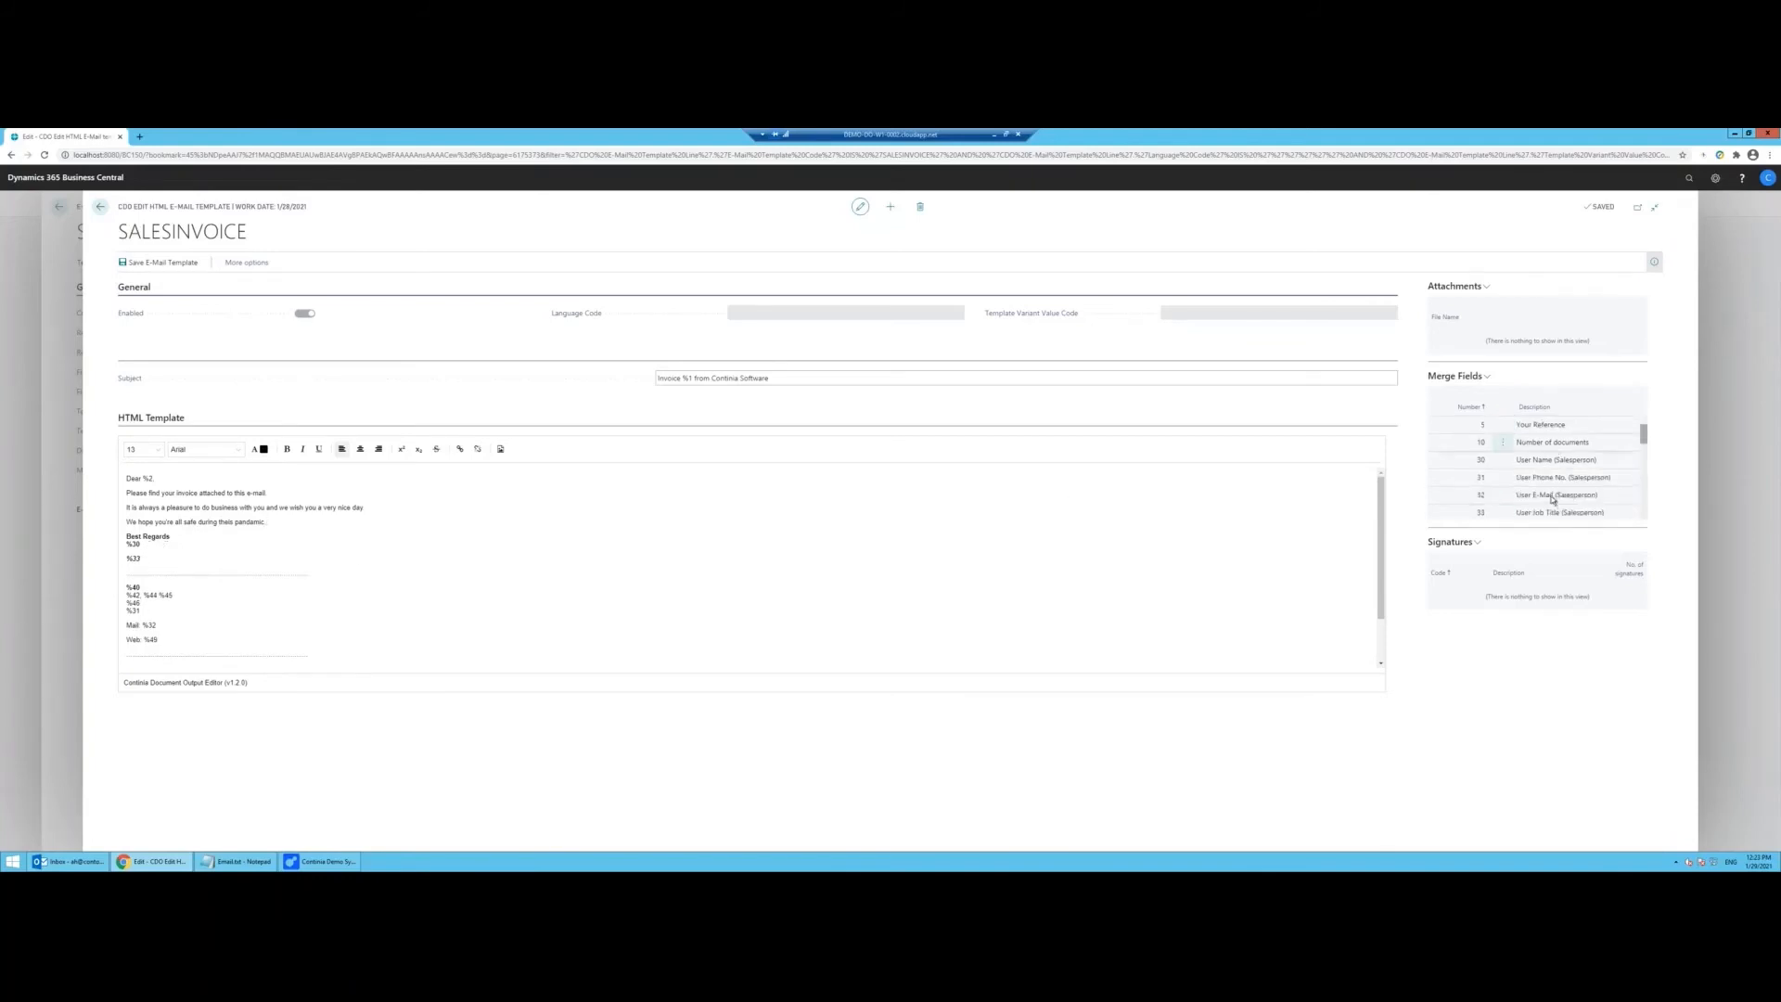
{"action": "scroll", "coordinate": [1579, 486], "scroll_direction": "down", "scroll_amount": 1}
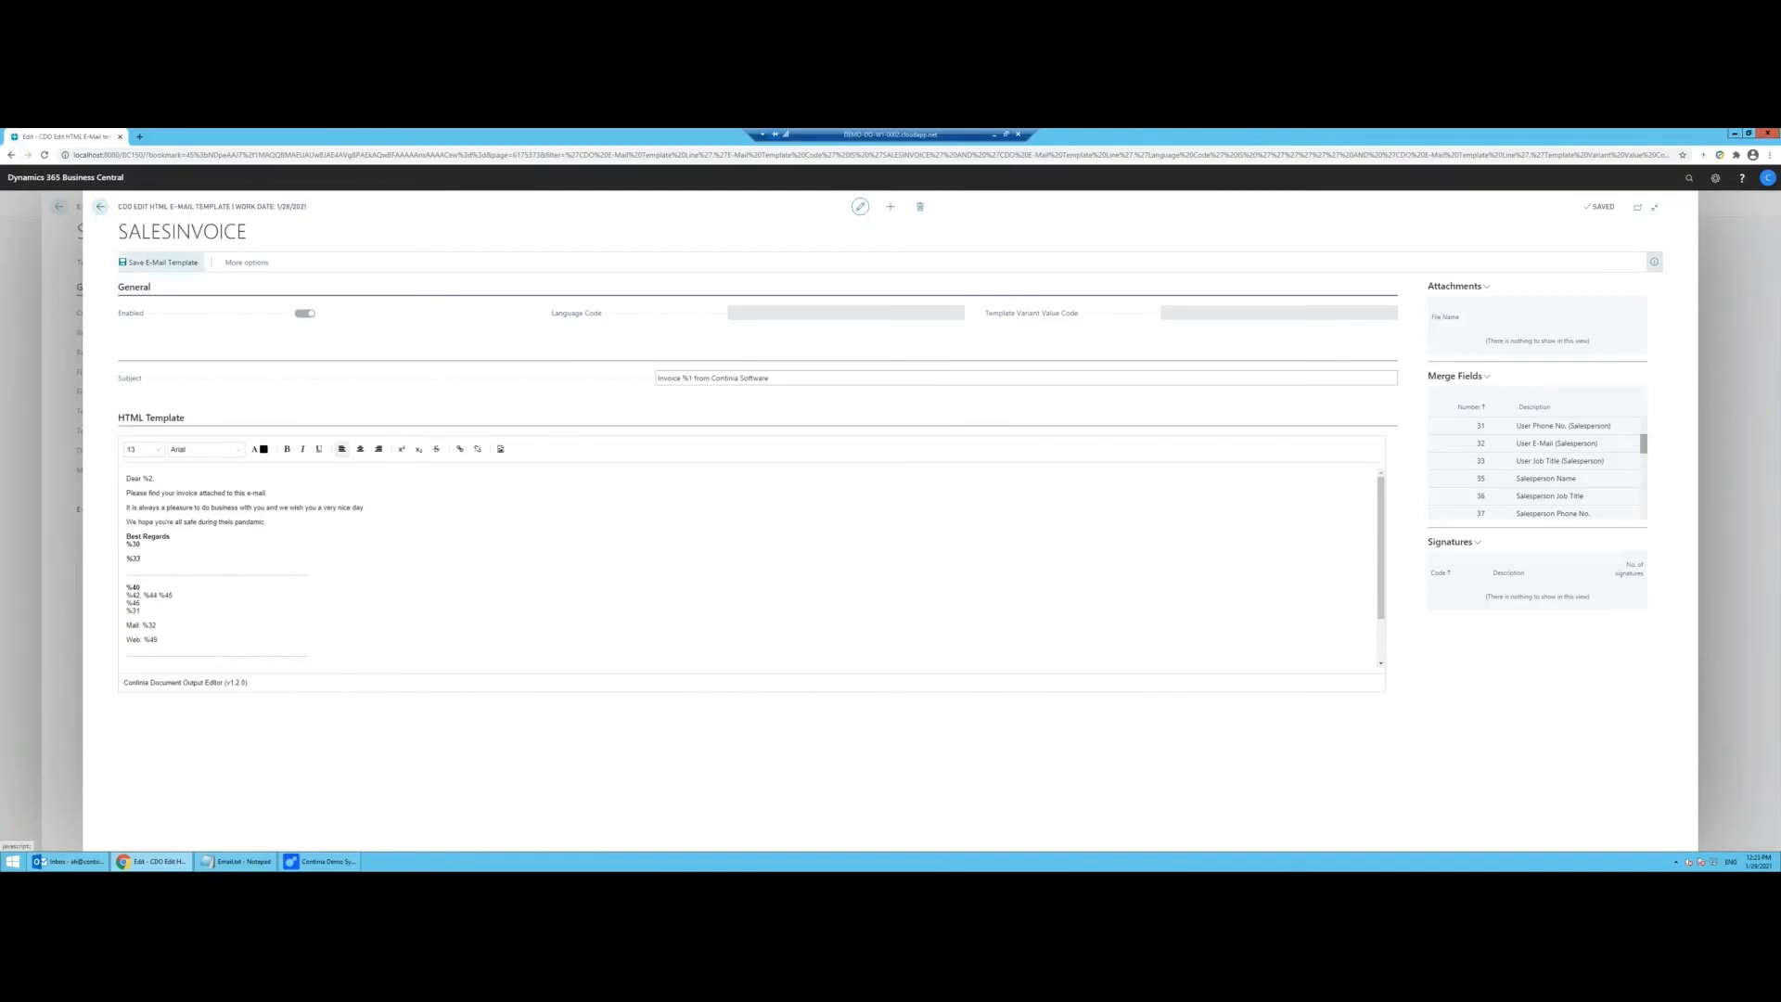
Step: Go back to the SALESINVOICE e-mail template card
{"action": "left_click", "coordinate": [97, 208]}
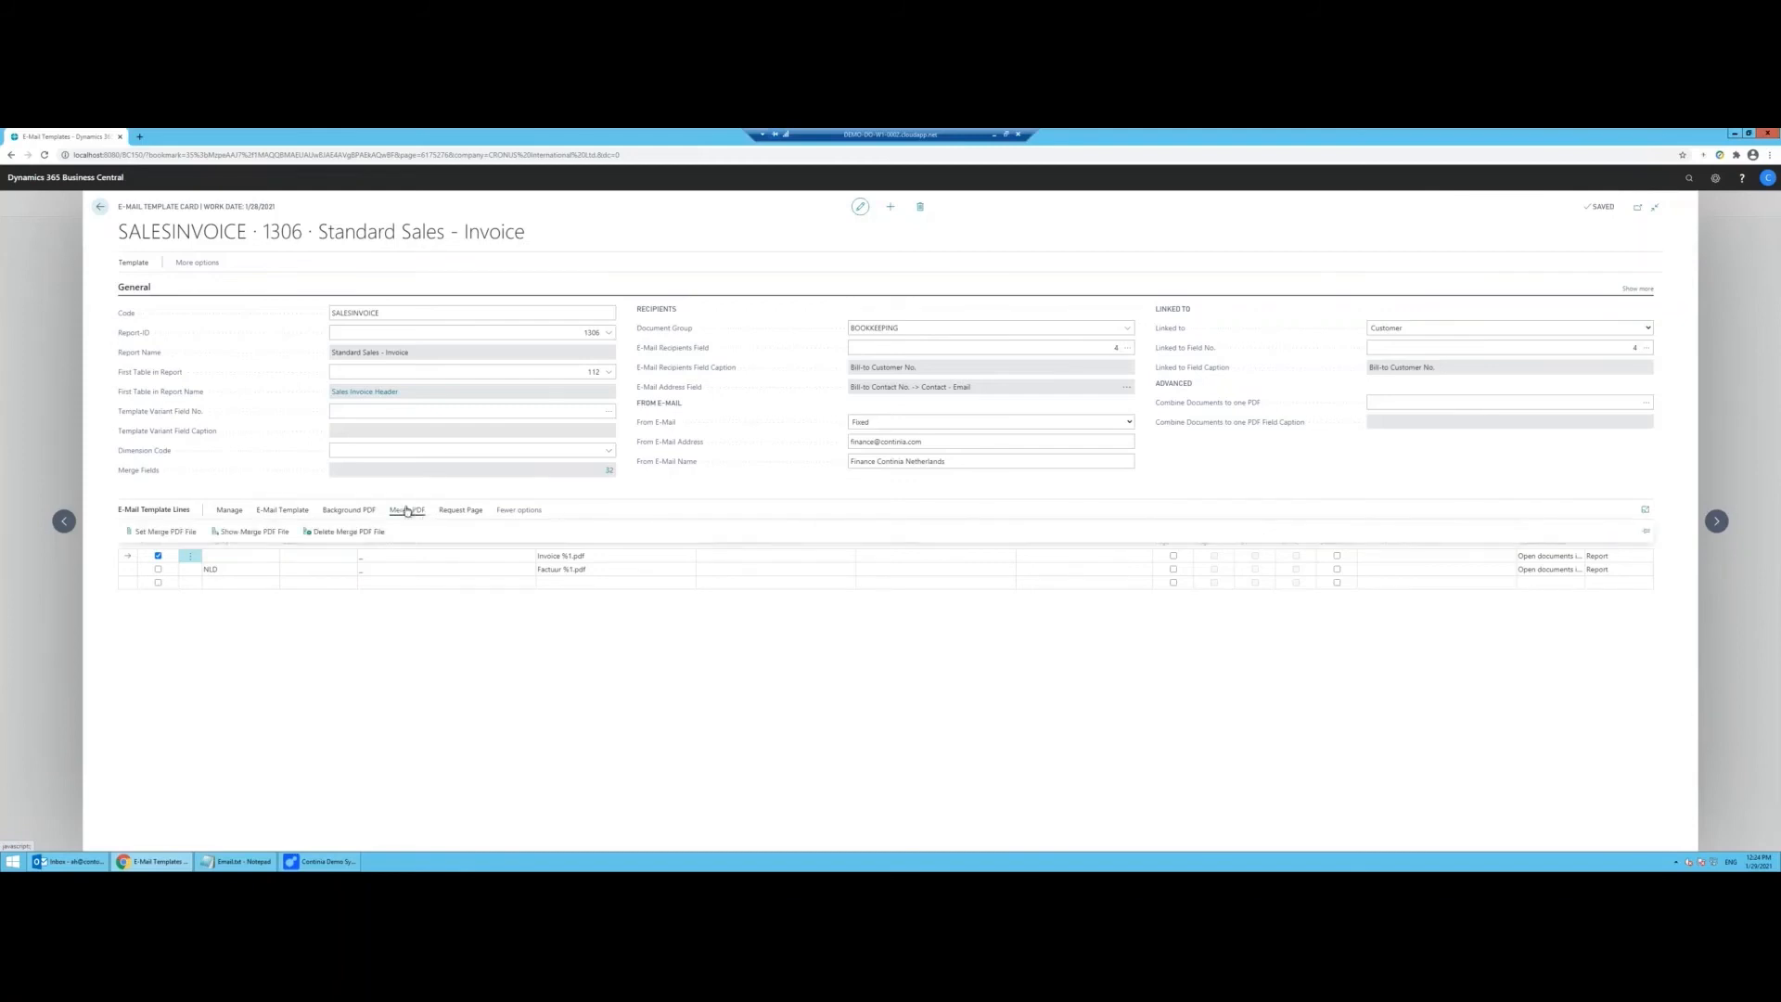
Step: Attach Cronus Sales and Delivery terms.pdf from DemoData\Logoes and Documents as the merge PDF
{"action": "left_click", "coordinate": [408, 511]}
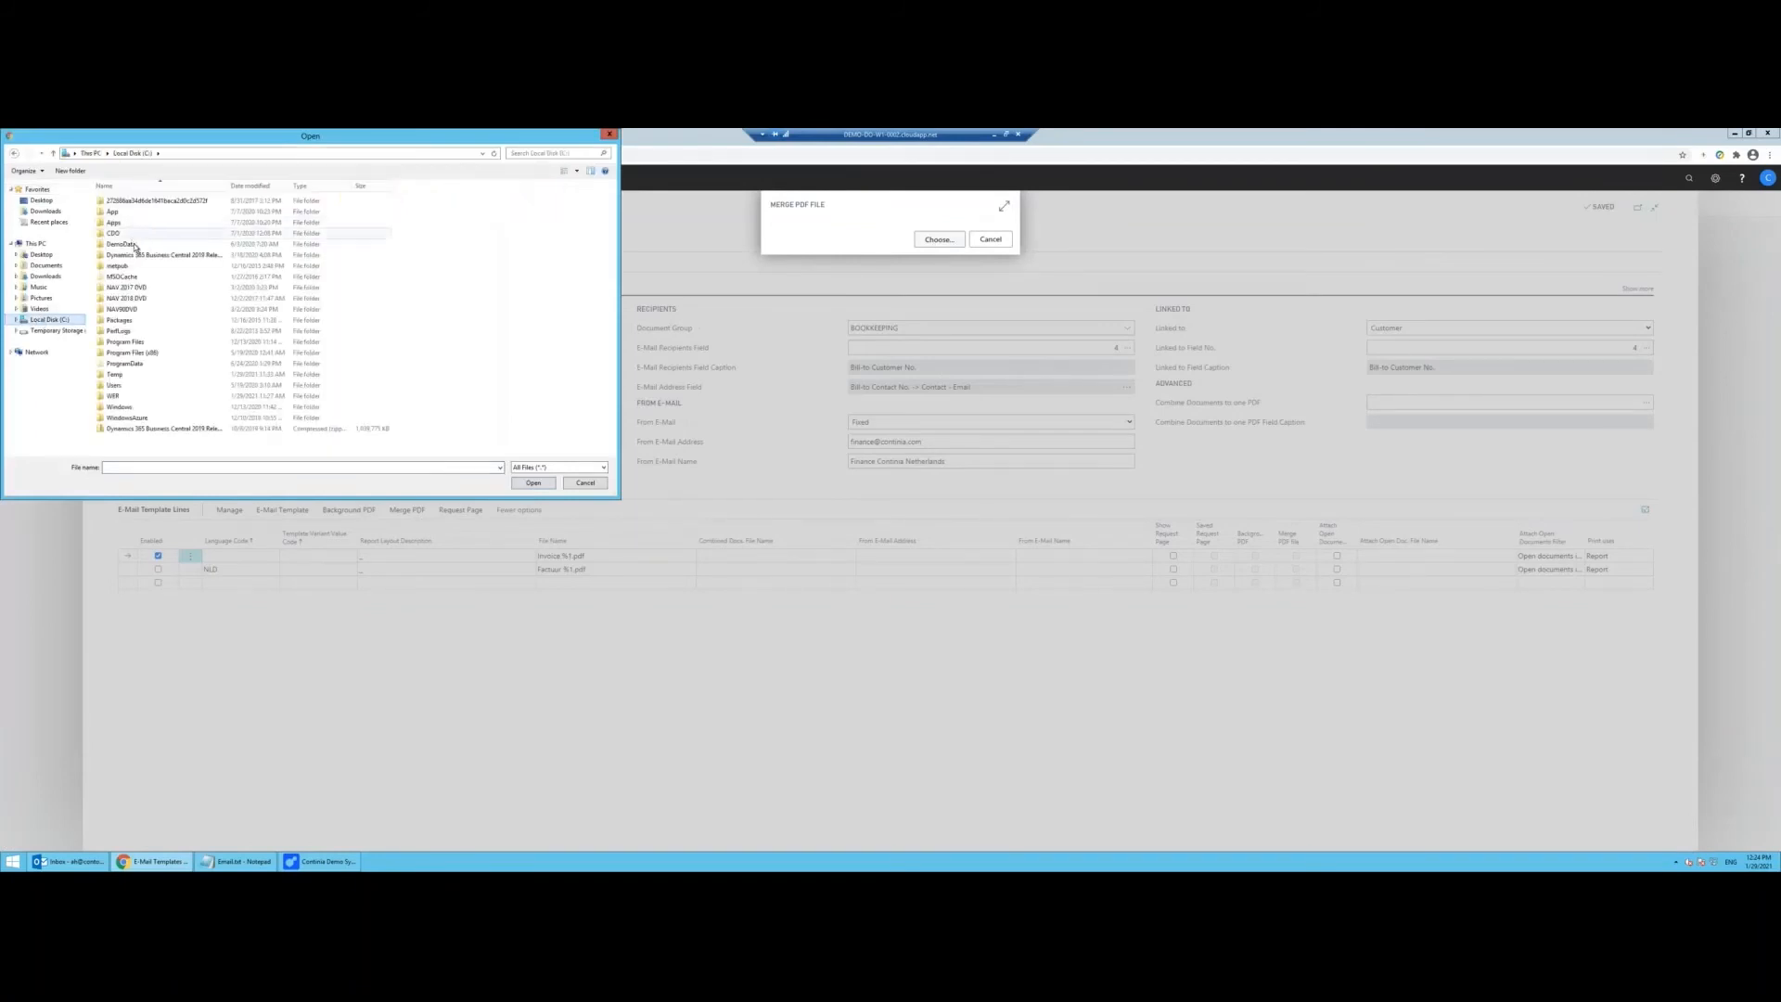
{"action": "double_click", "coordinate": [130, 243]}
{"action": "double_click", "coordinate": [135, 204]}
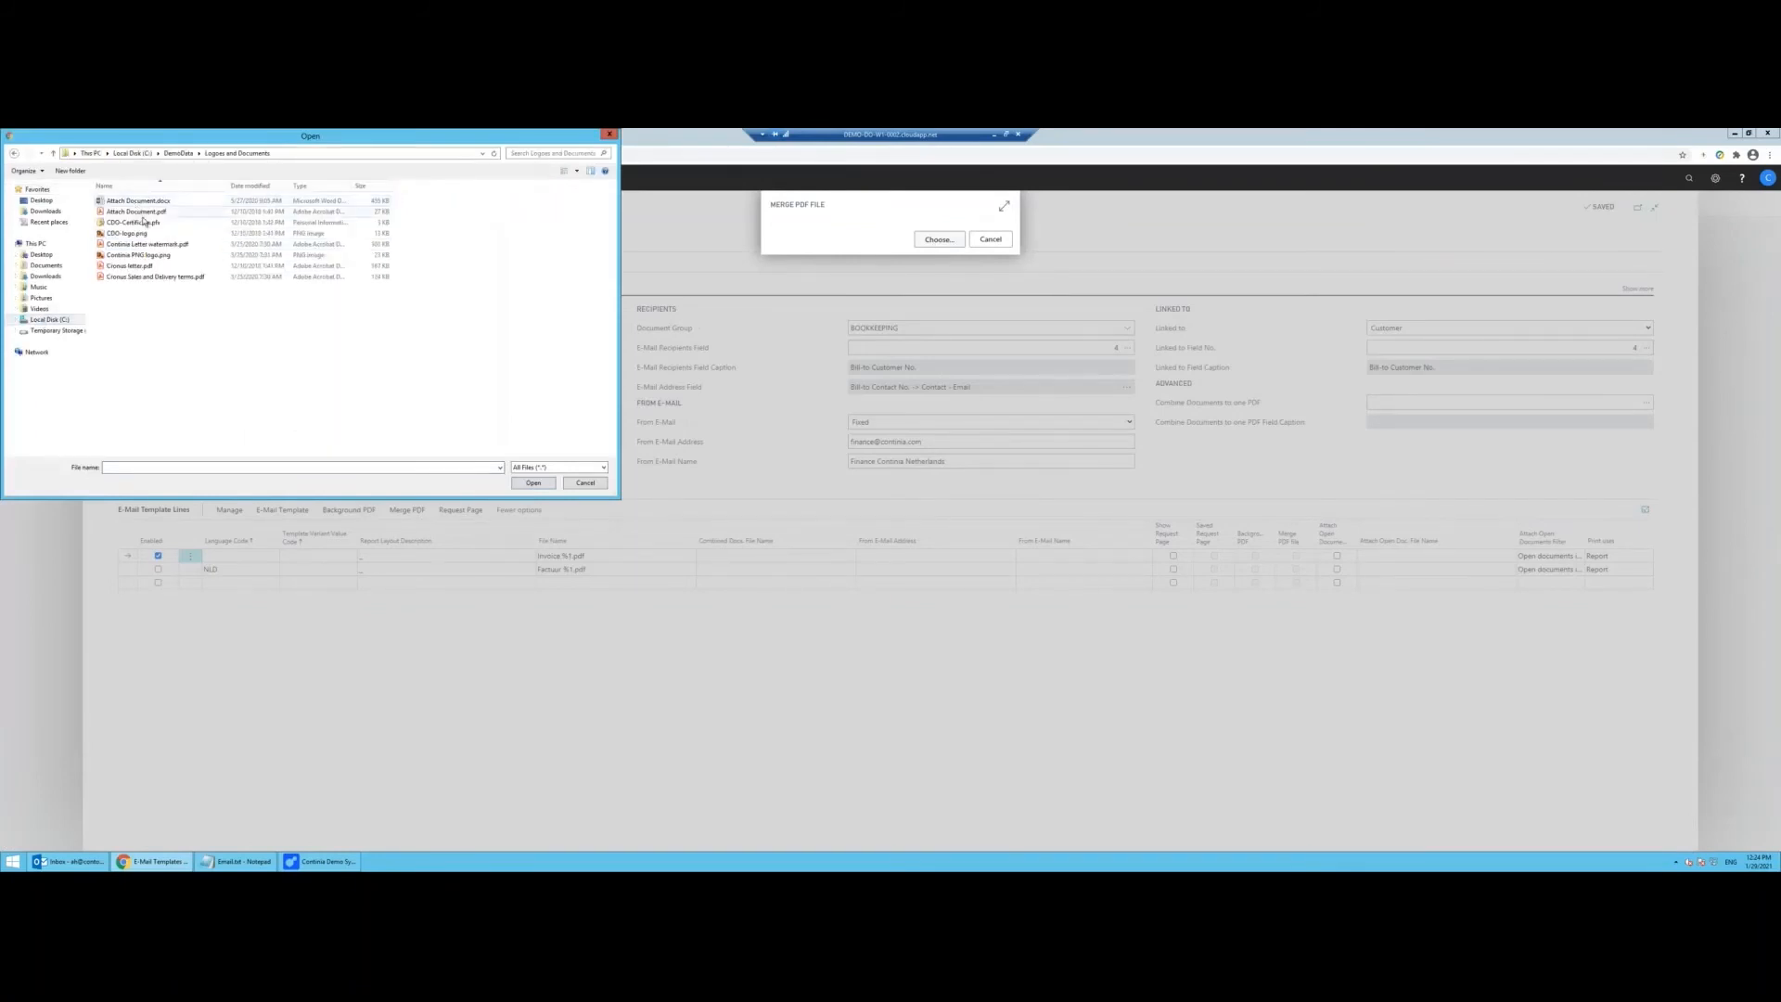
{"action": "left_click", "coordinate": [167, 277]}
{"action": "double_click", "coordinate": [167, 277]}
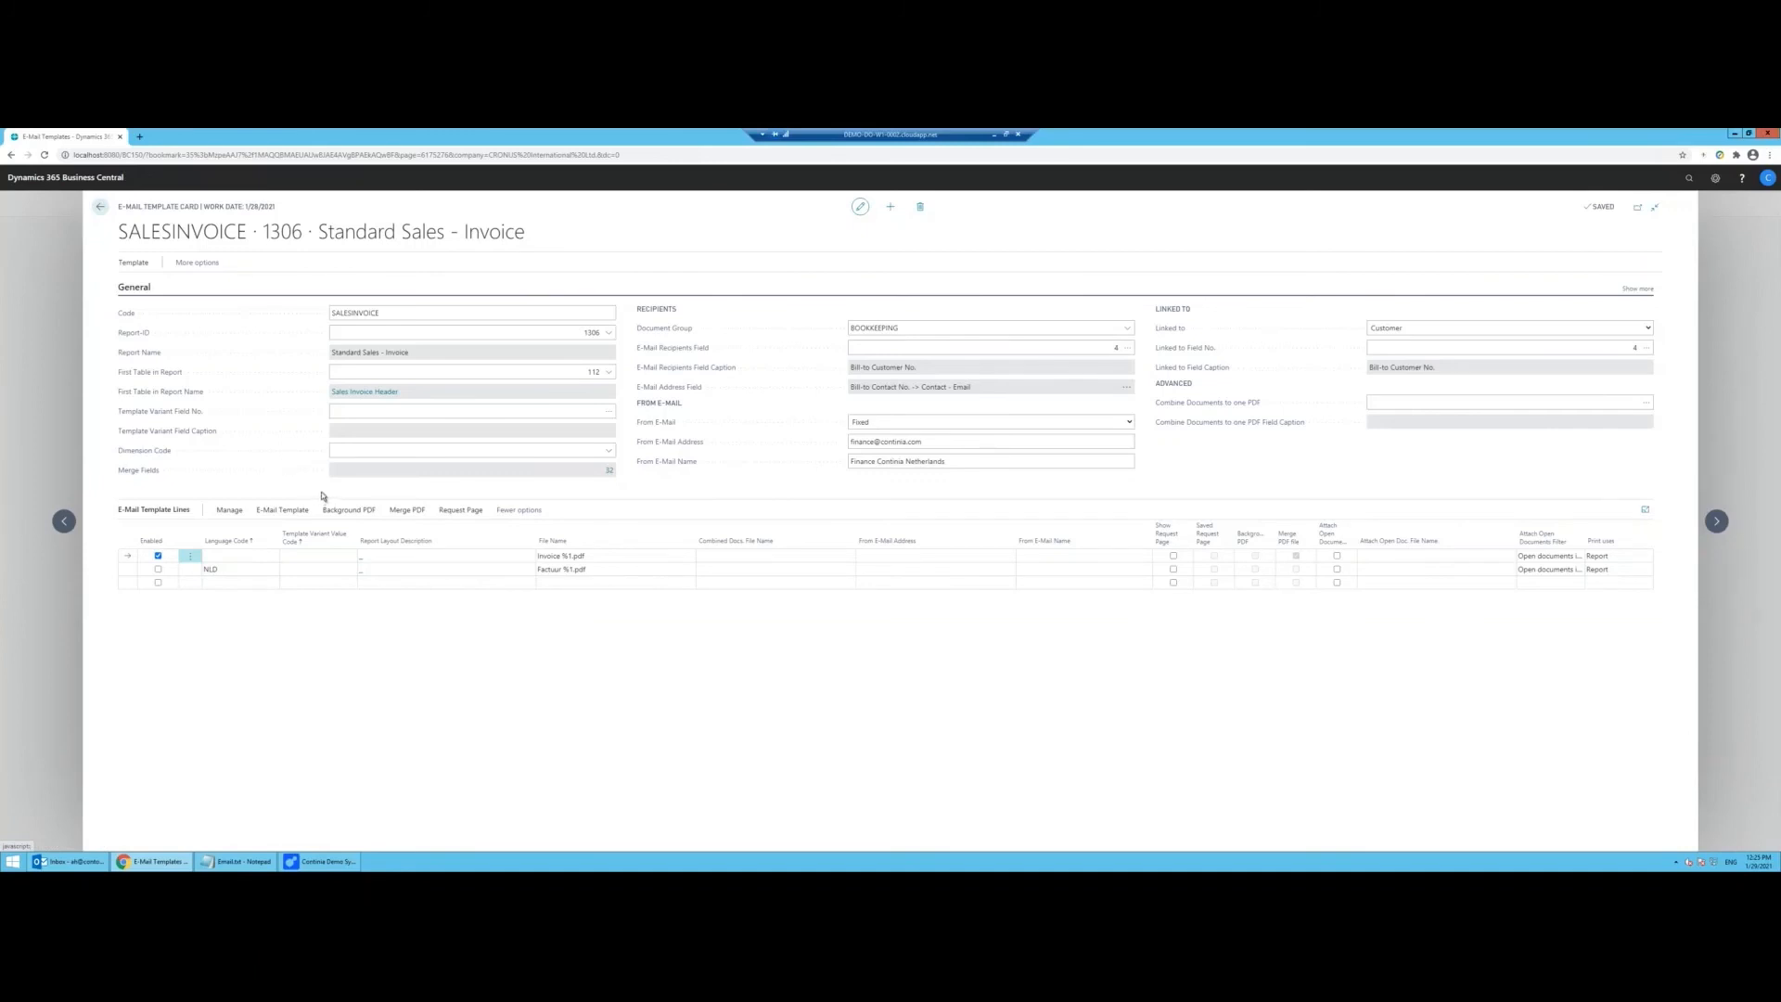
Step: Filter the home page's unhandled posted sales invoices to No. Printed =1
{"action": "left_click", "coordinate": [101, 206]}
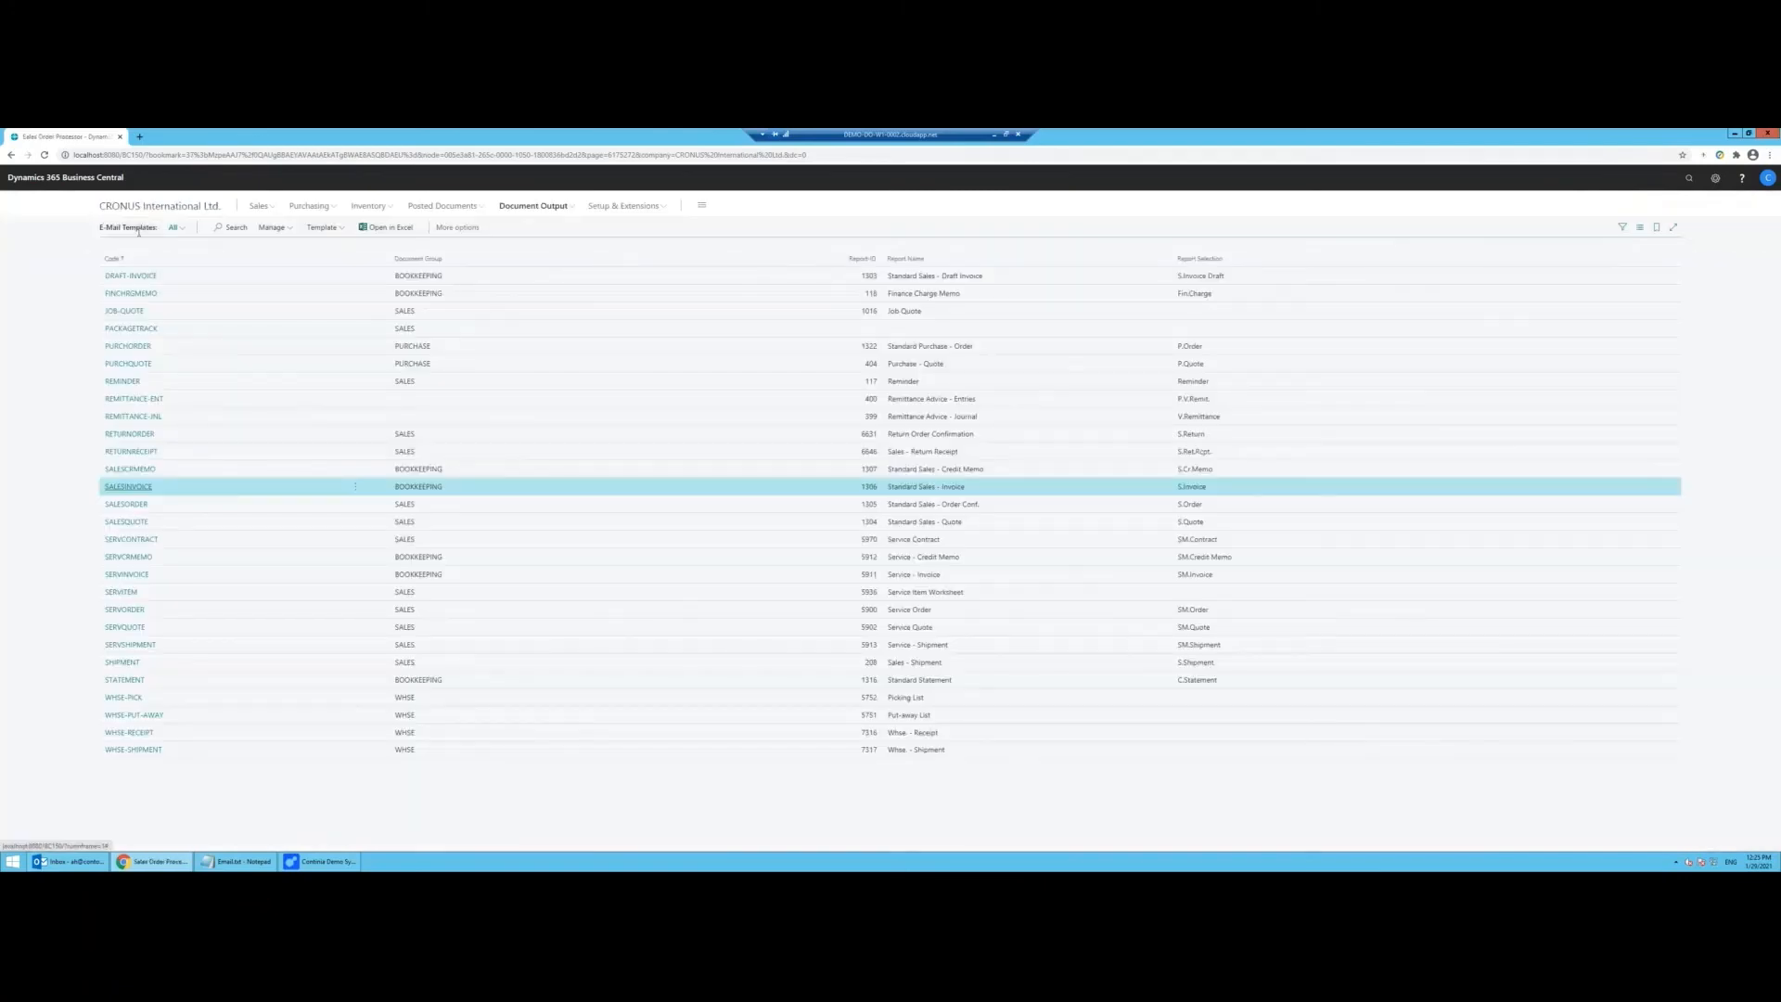
{"action": "left_click", "coordinate": [123, 207]}
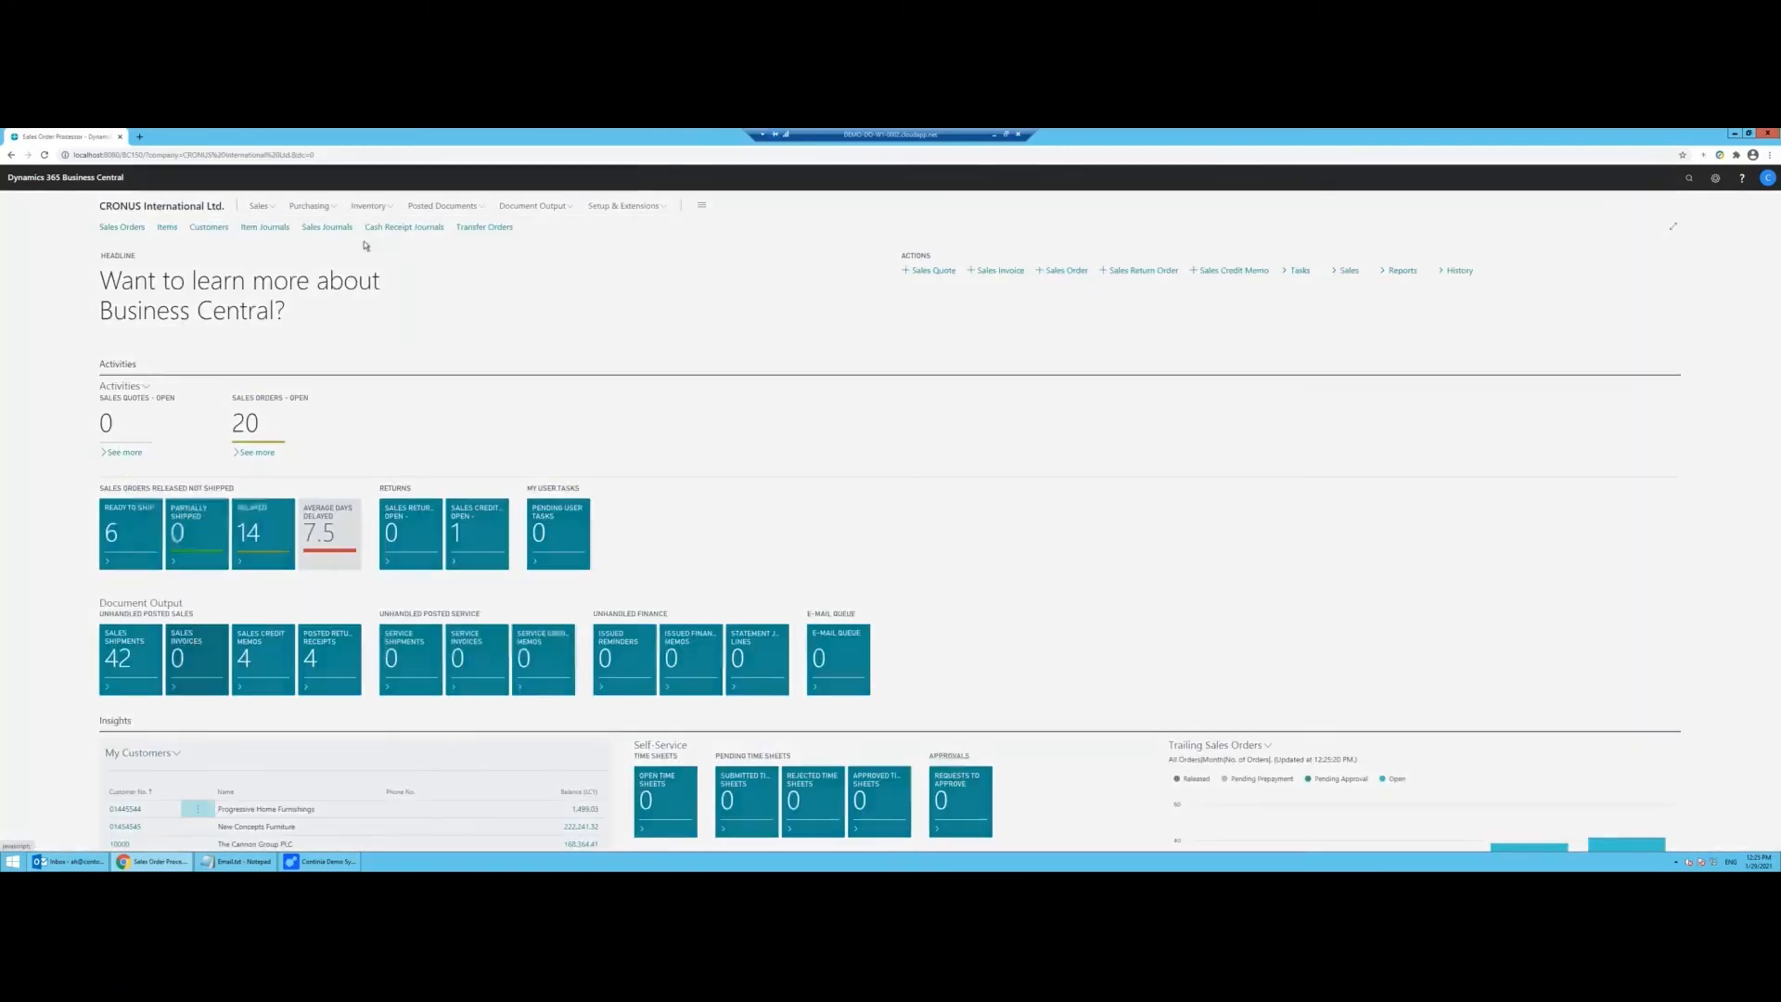
{"action": "left_click", "coordinate": [776, 275]}
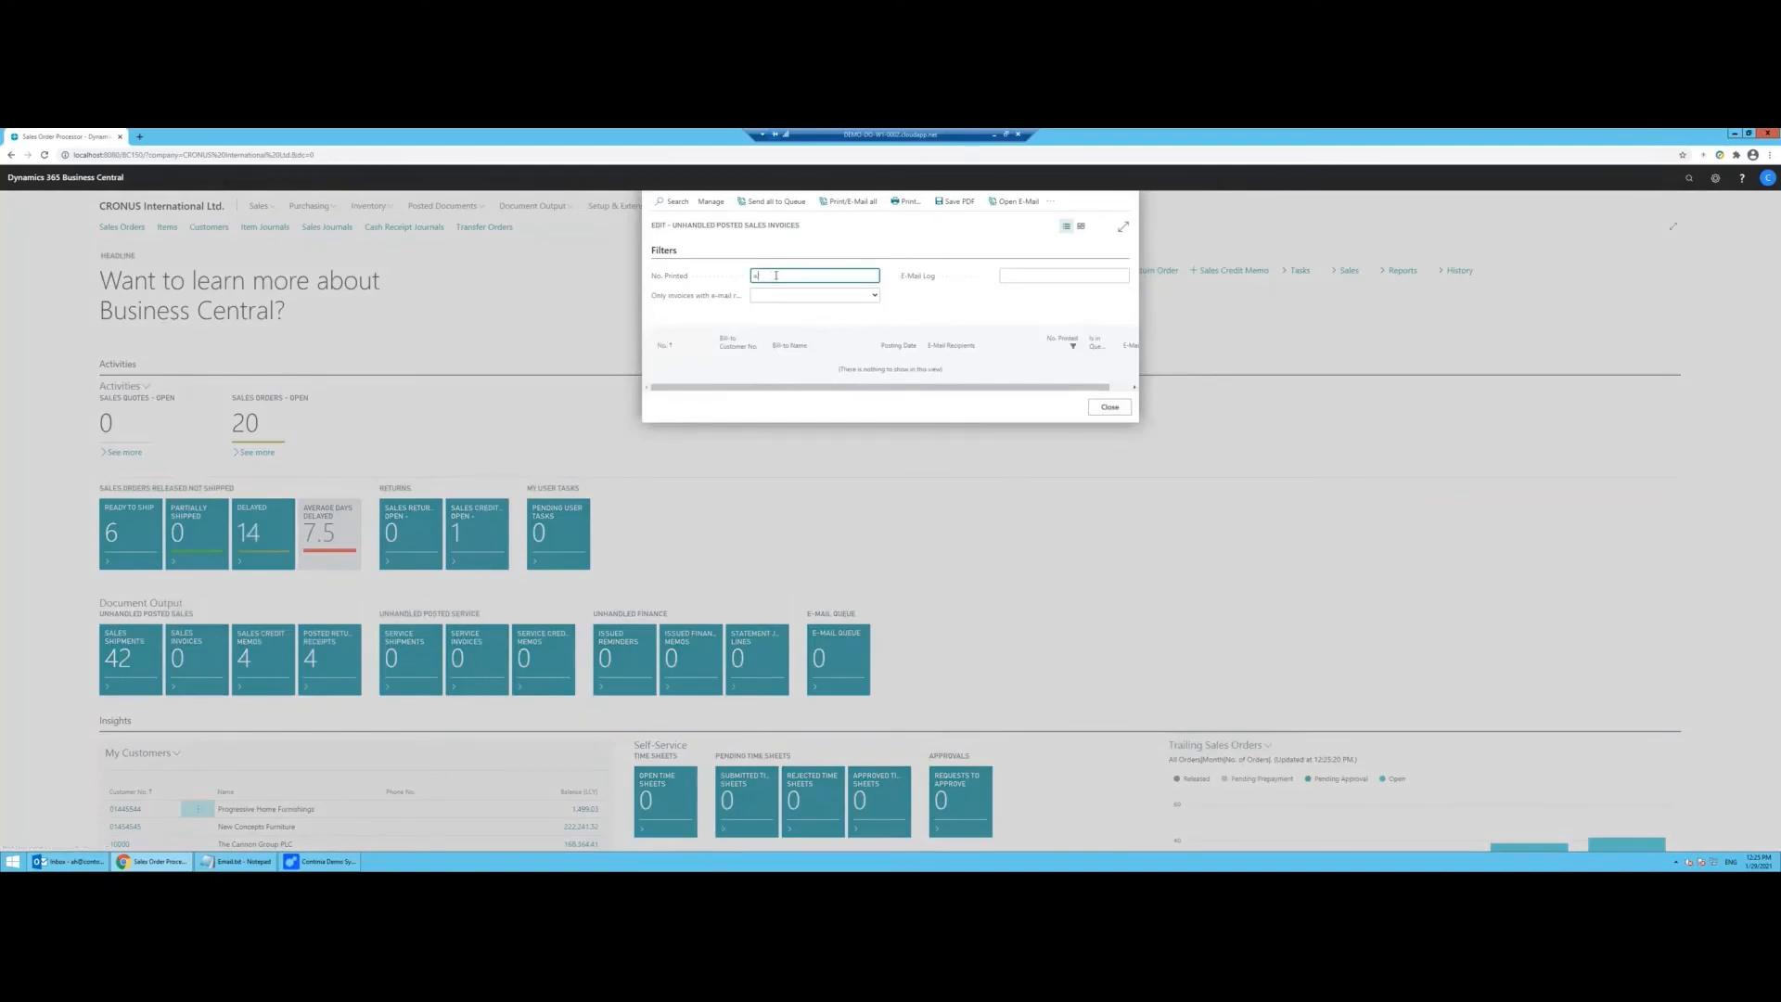
{"action": "type", "text": "=1"}
{"action": "key", "text": "Tab"}
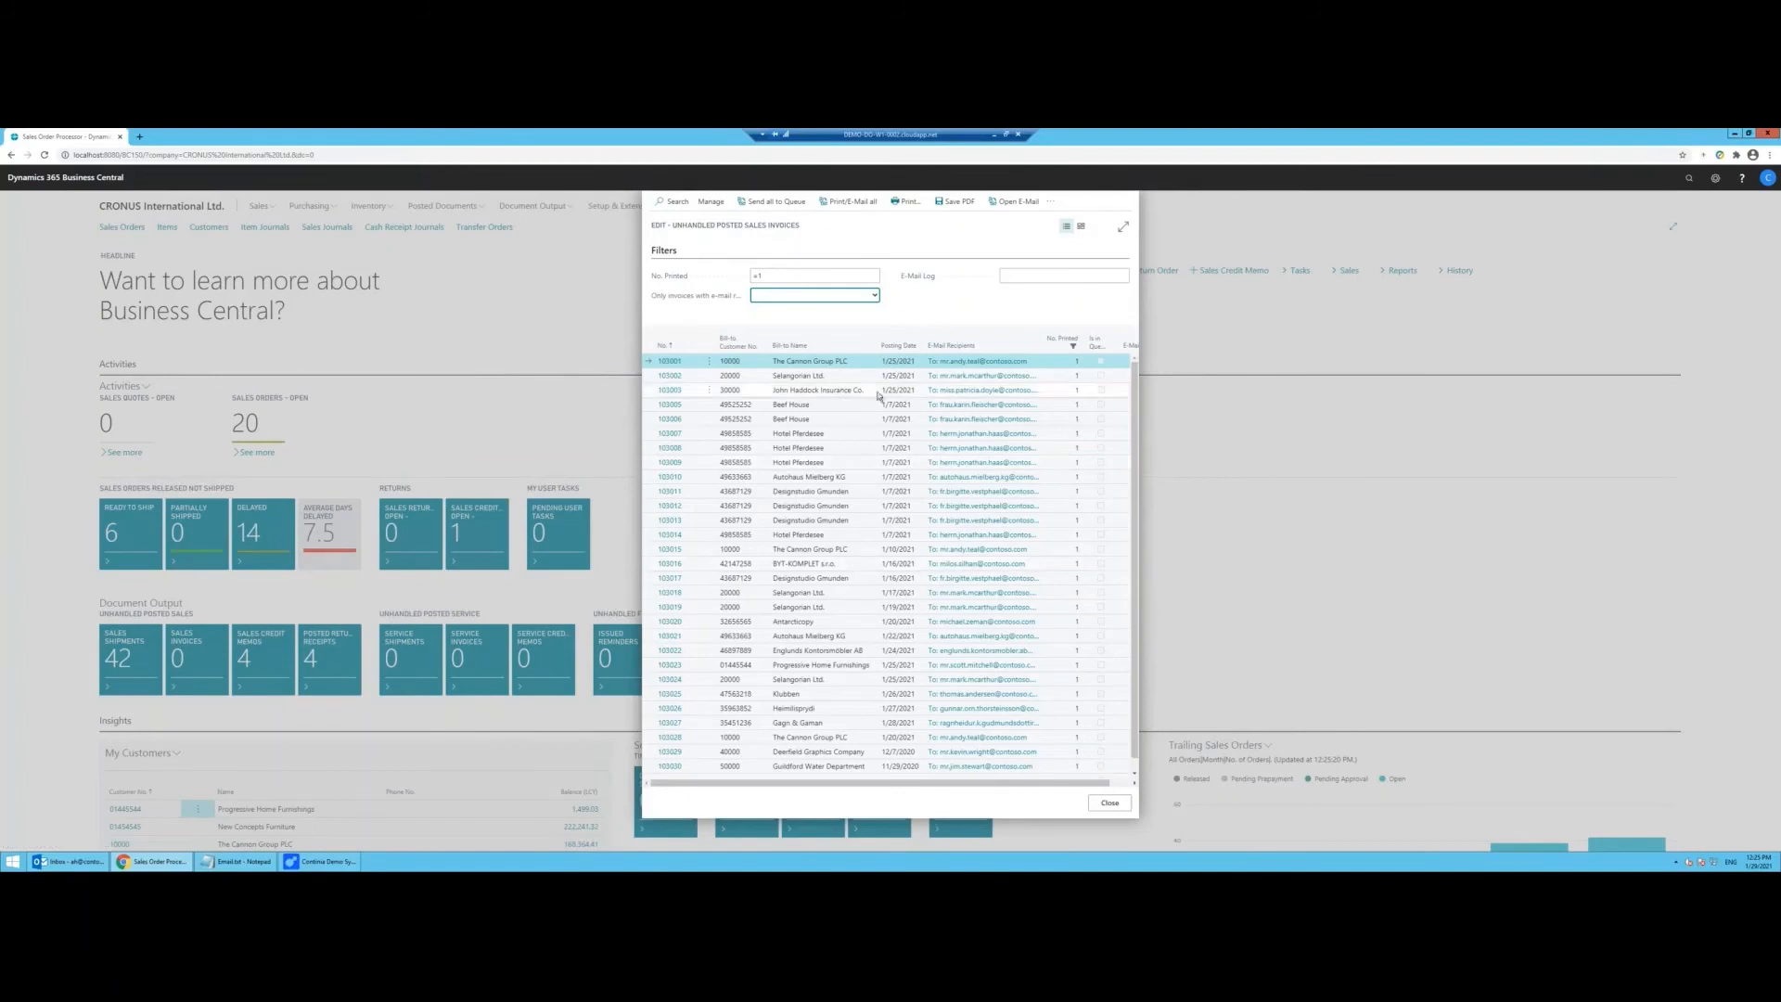
Step: E-mail invoice 103001 after checking its new subject and pandemic line
{"action": "left_click", "coordinate": [1014, 201]}
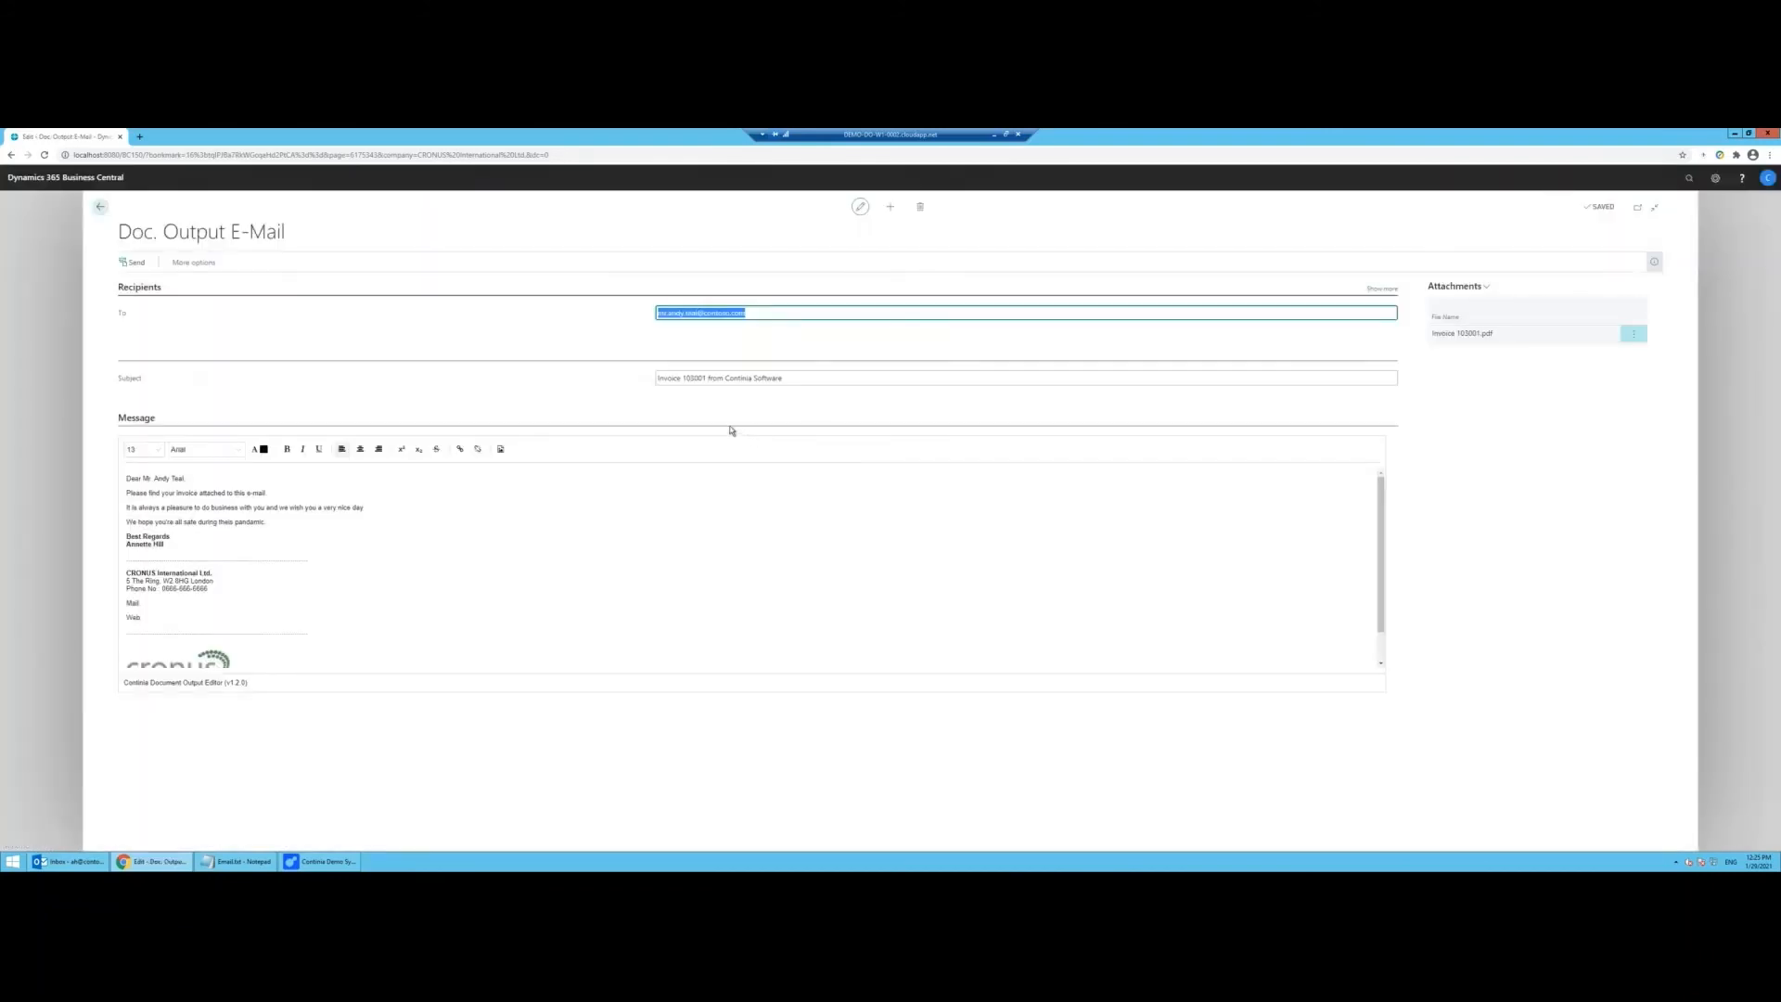
{"action": "left_click_drag", "start_coordinate": [784, 378], "coordinate": [697, 387]}
{"action": "left_click_drag", "start_coordinate": [266, 522], "coordinate": [136, 522]}
{"action": "left_click", "coordinate": [137, 263]}
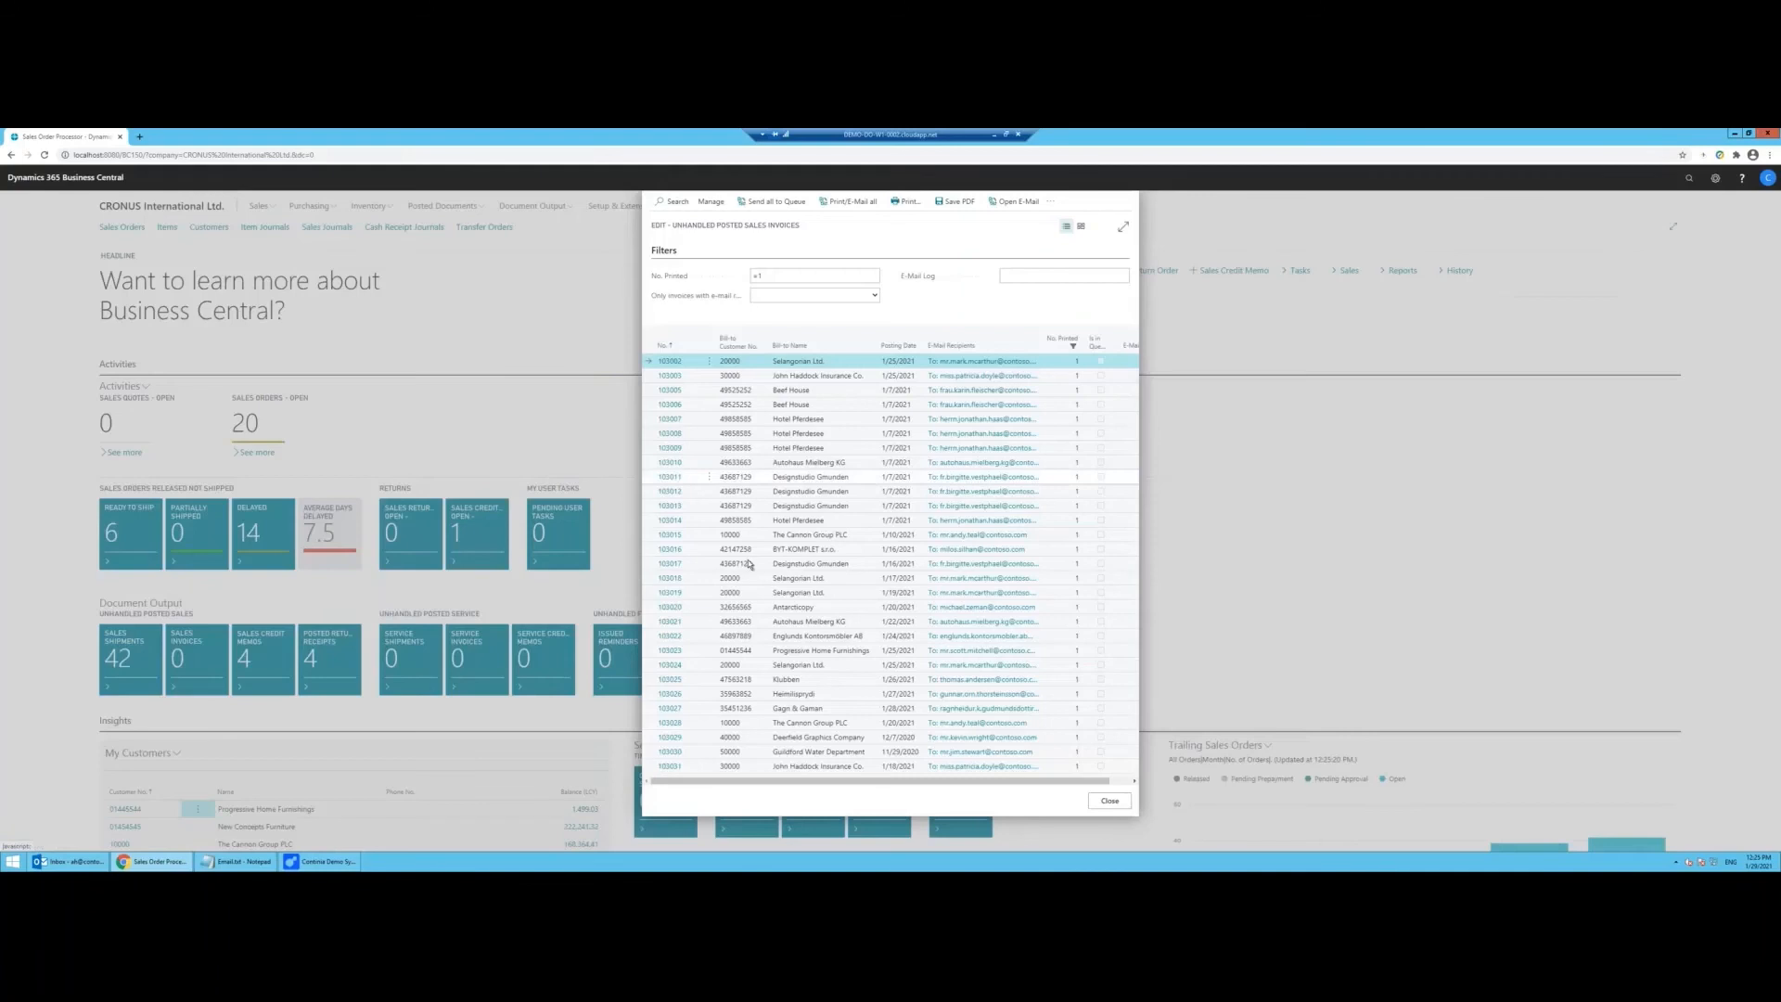
Step: Receive new mail in Outlook and review the 'Invoice 103001 from Continia Software' message
{"action": "left_click", "coordinate": [68, 861]}
{"action": "left_click", "coordinate": [389, 330]}
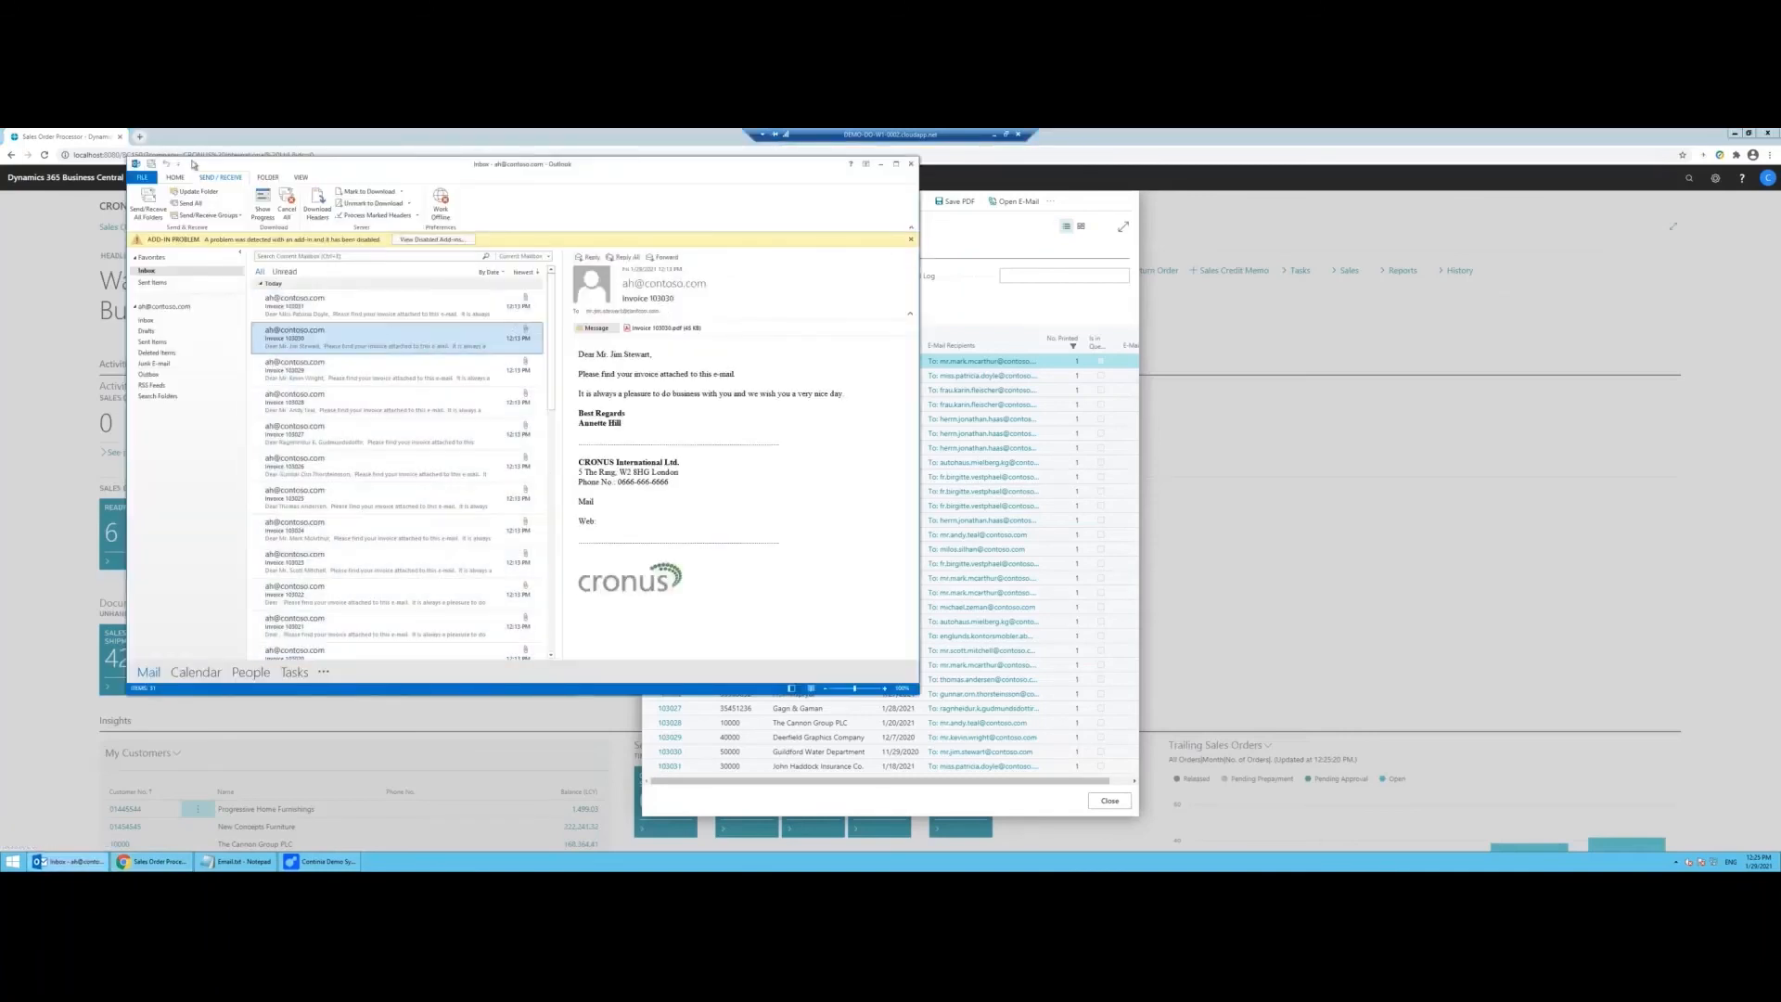
{"action": "left_click", "coordinate": [148, 202]}
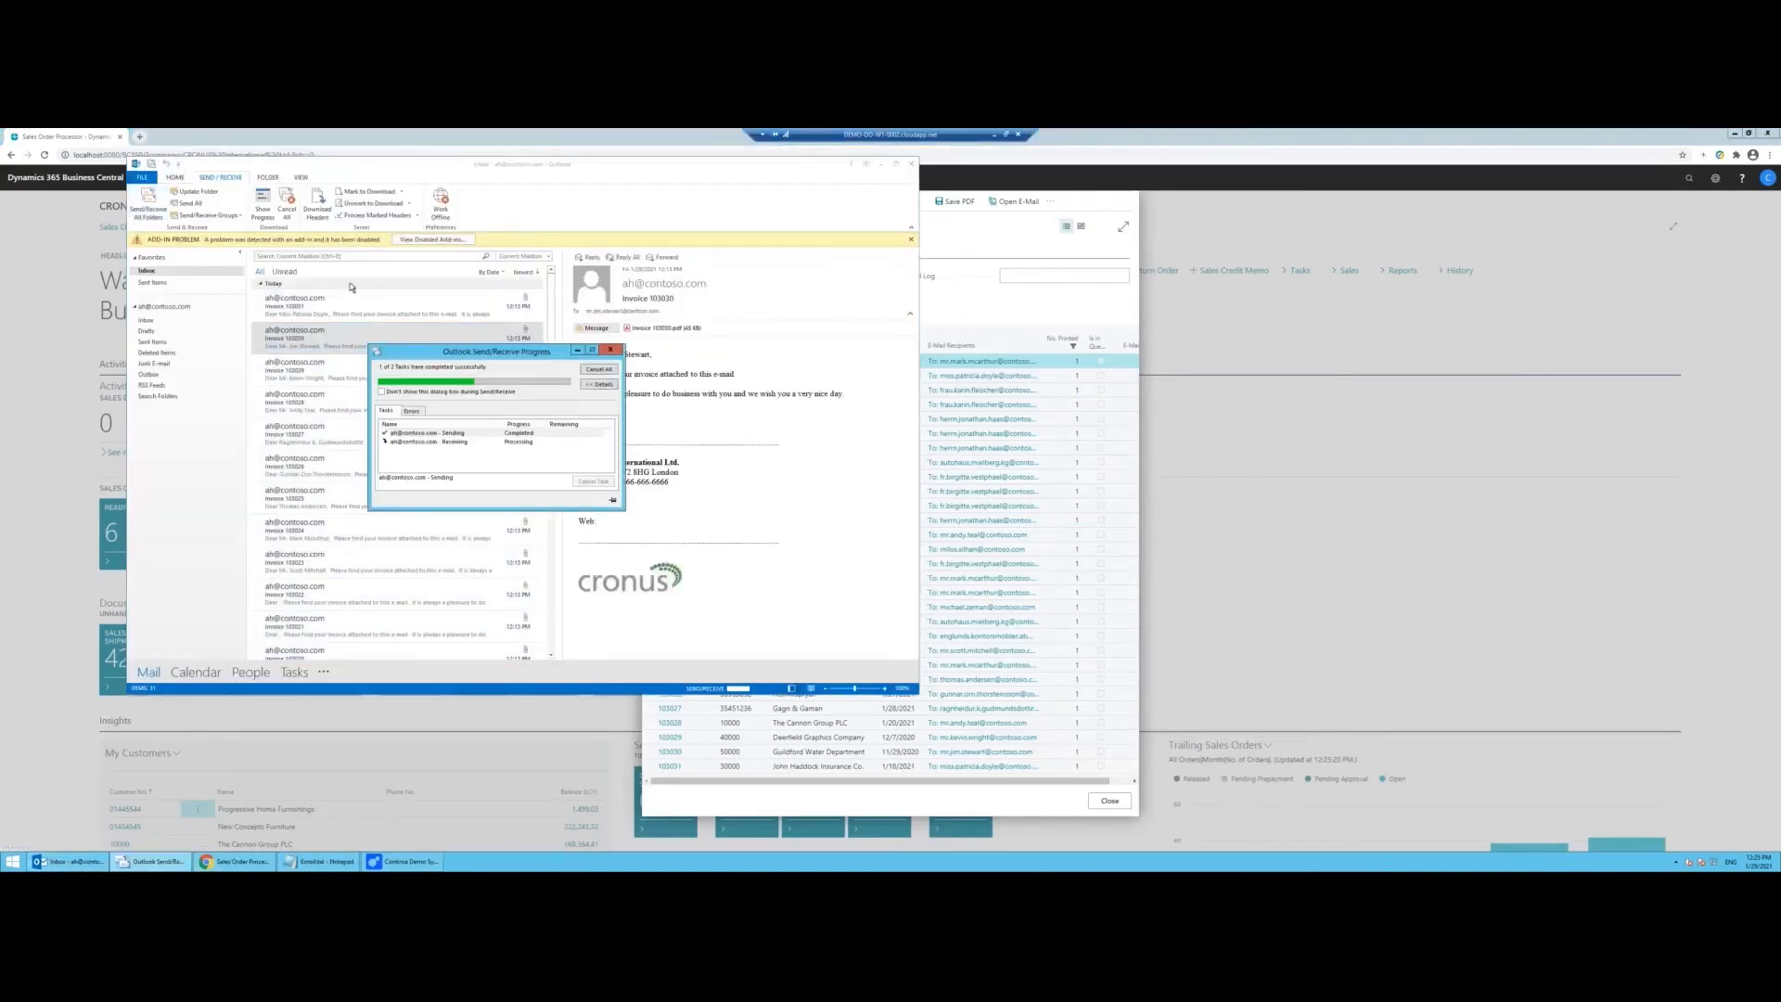
{"action": "left_click", "coordinate": [373, 307]}
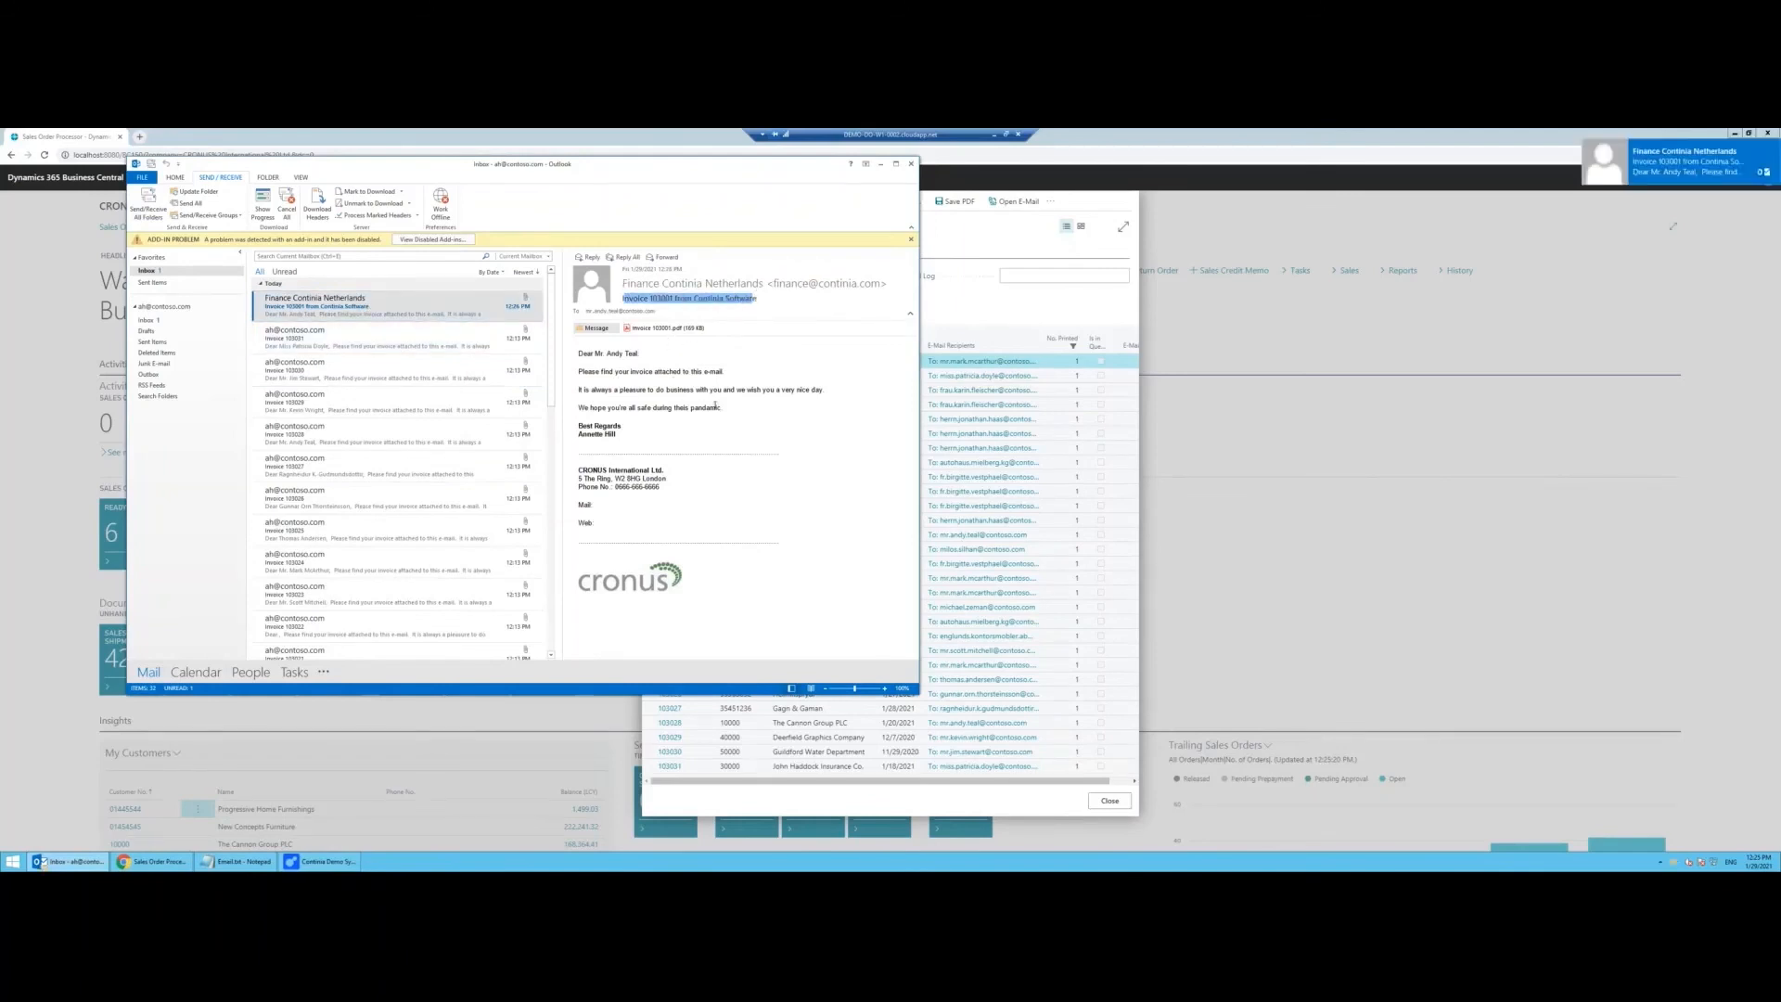
{"action": "left_click_drag", "start_coordinate": [648, 390], "coordinate": [721, 409]}
{"action": "double_click", "coordinate": [662, 329]}
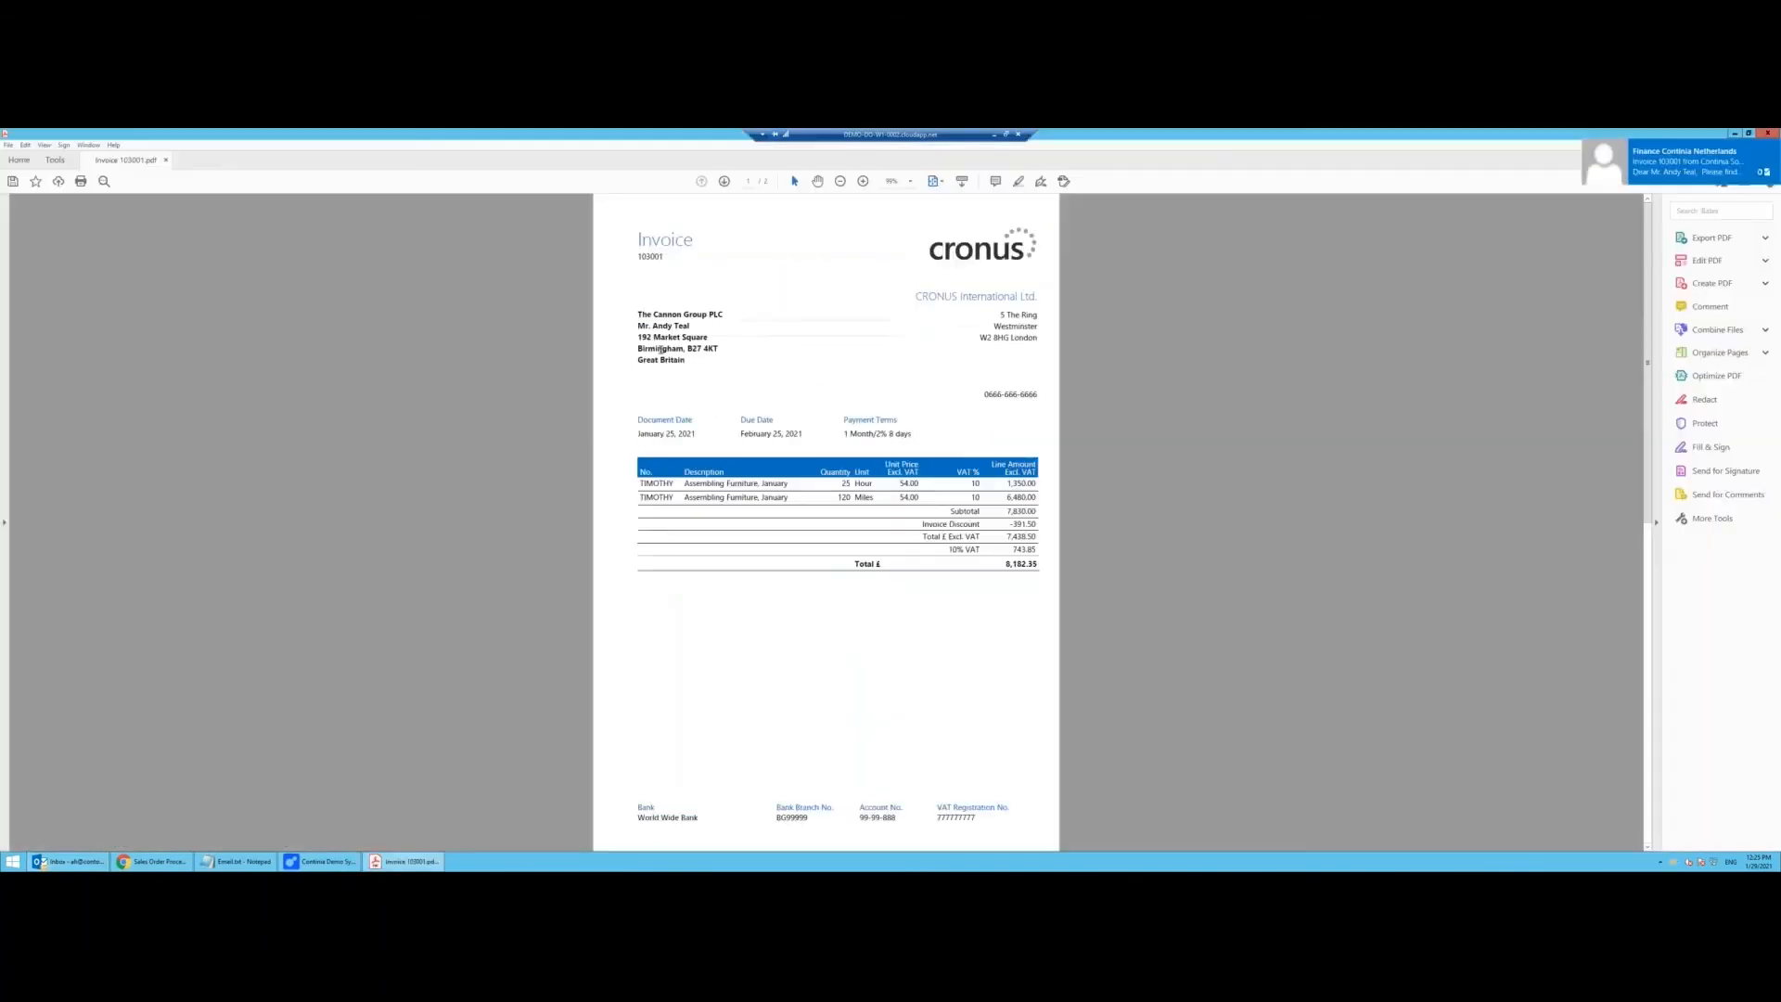
{"action": "scroll", "coordinate": [1034, 464], "scroll_direction": "down", "scroll_amount": 2}
{"action": "scroll", "coordinate": [1034, 462], "scroll_direction": "up", "scroll_amount": 2}
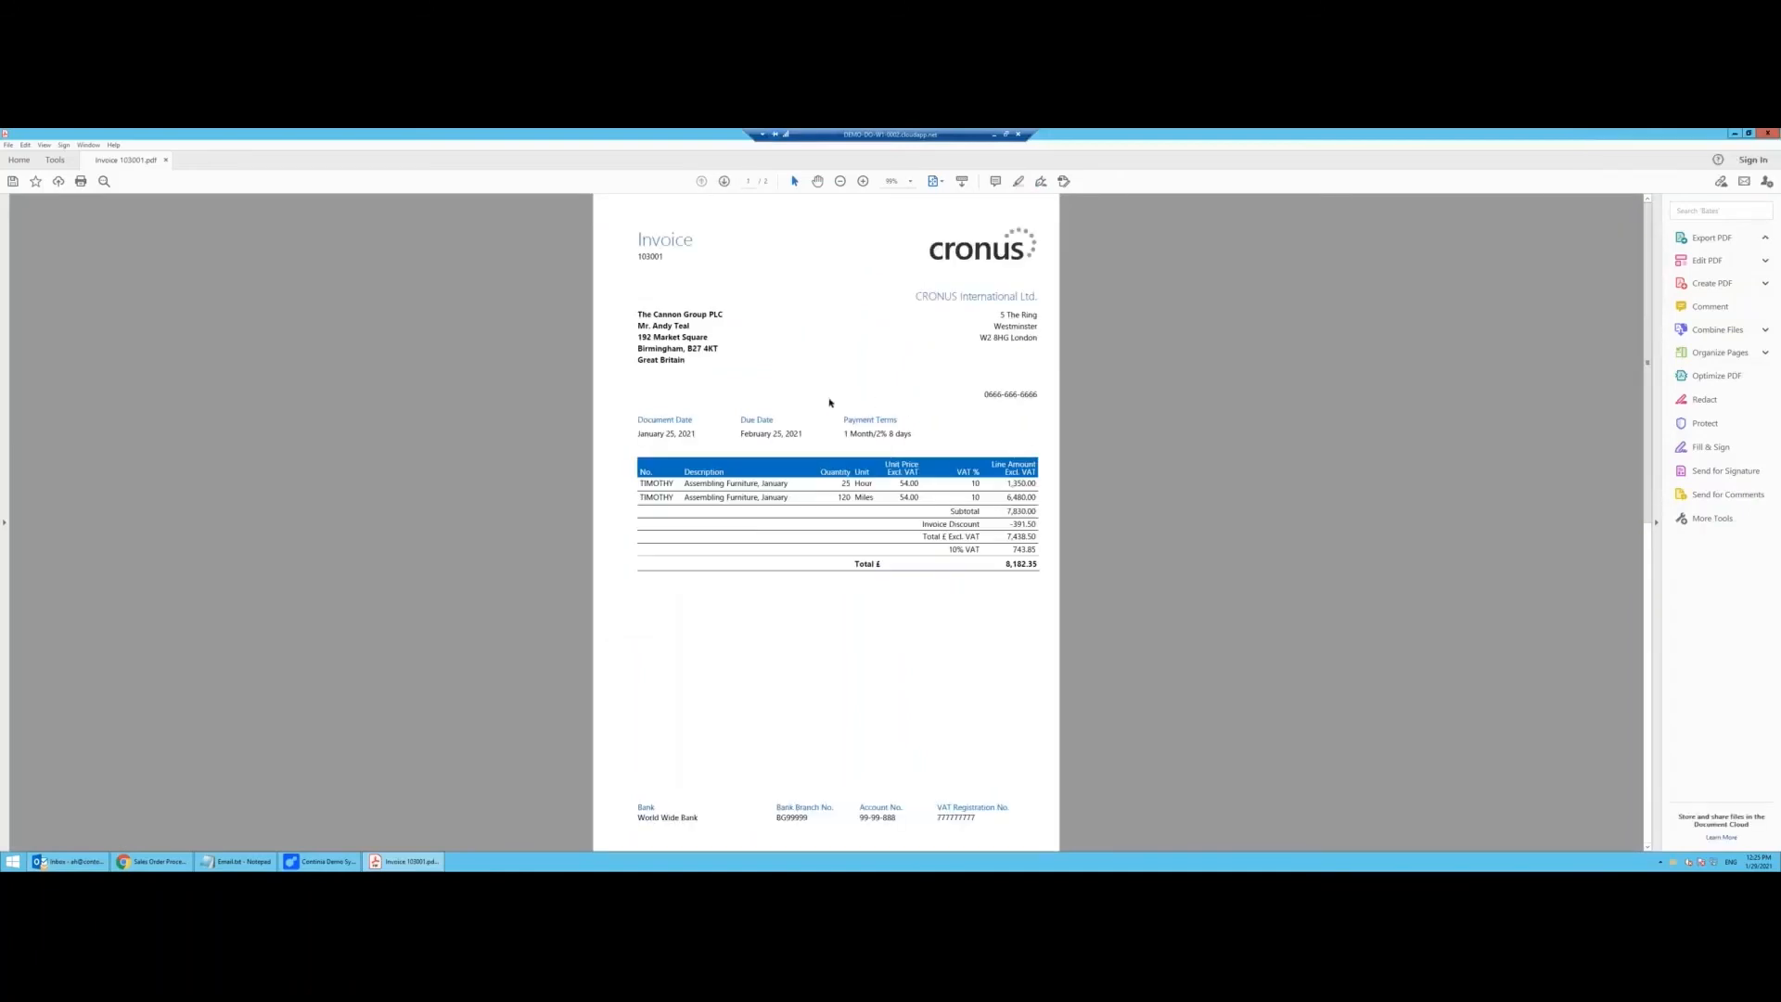
{"action": "scroll", "coordinate": [830, 401], "scroll_direction": "down", "scroll_amount": 2}
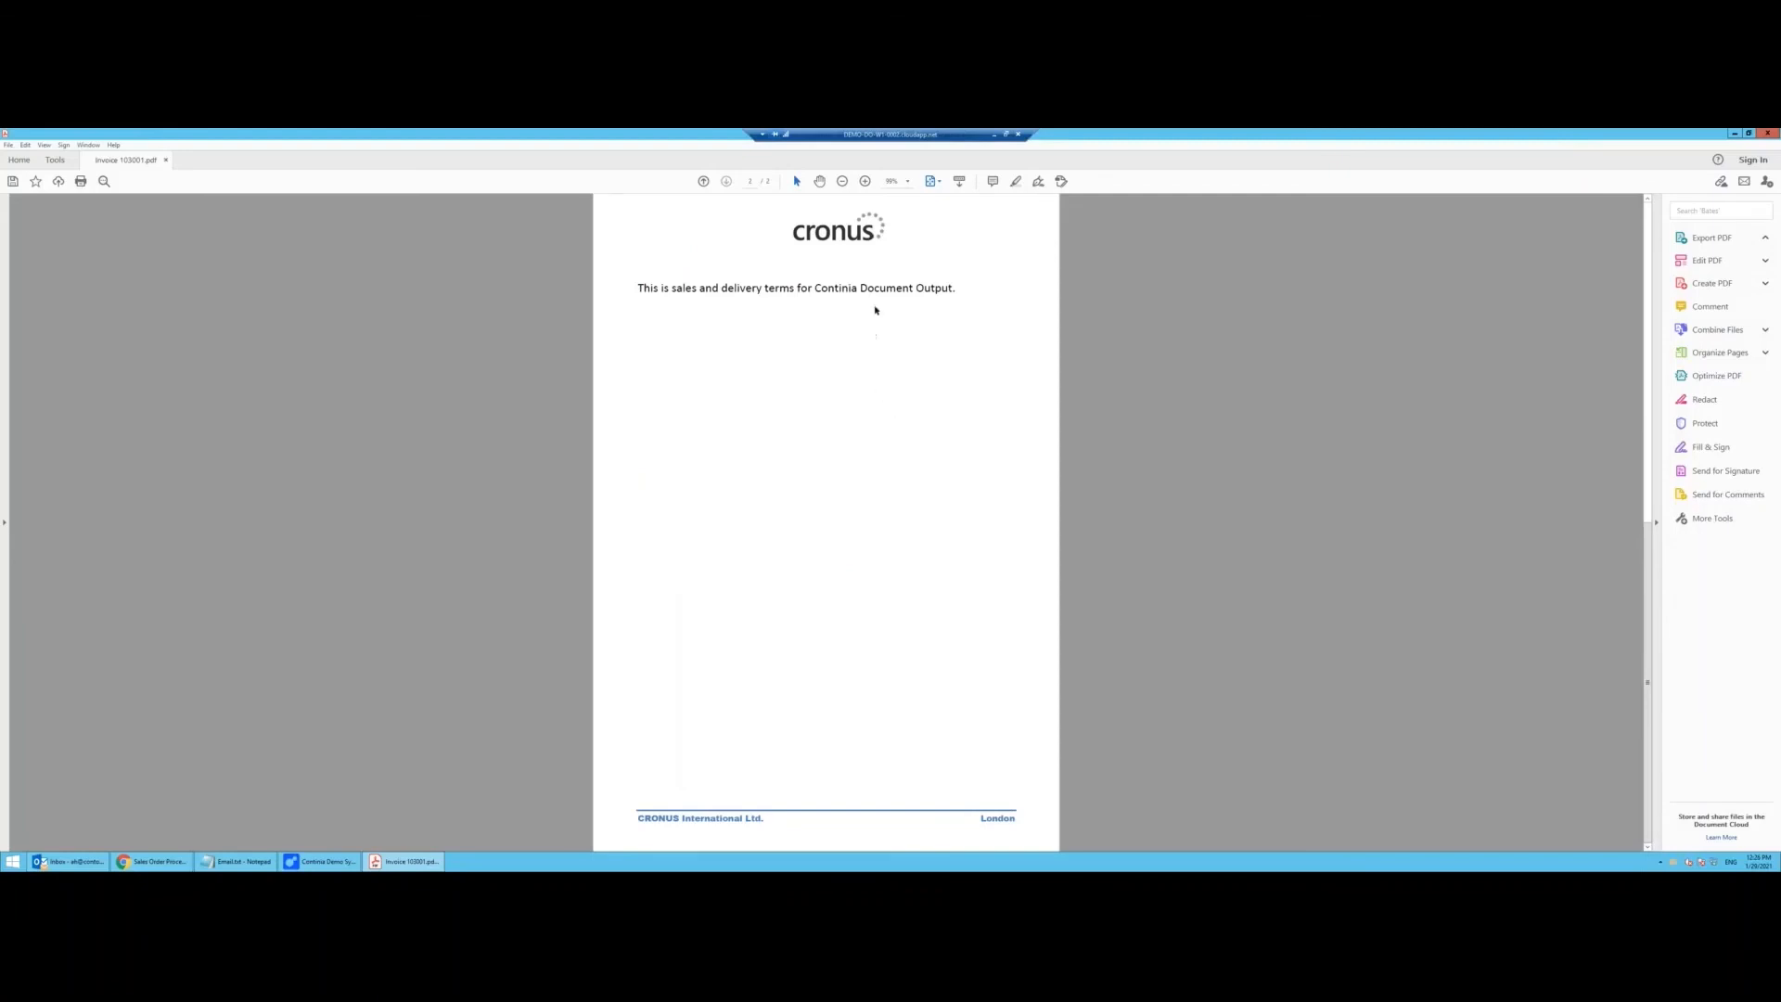
{"action": "scroll", "coordinate": [885, 307], "scroll_direction": "up", "scroll_amount": 2}
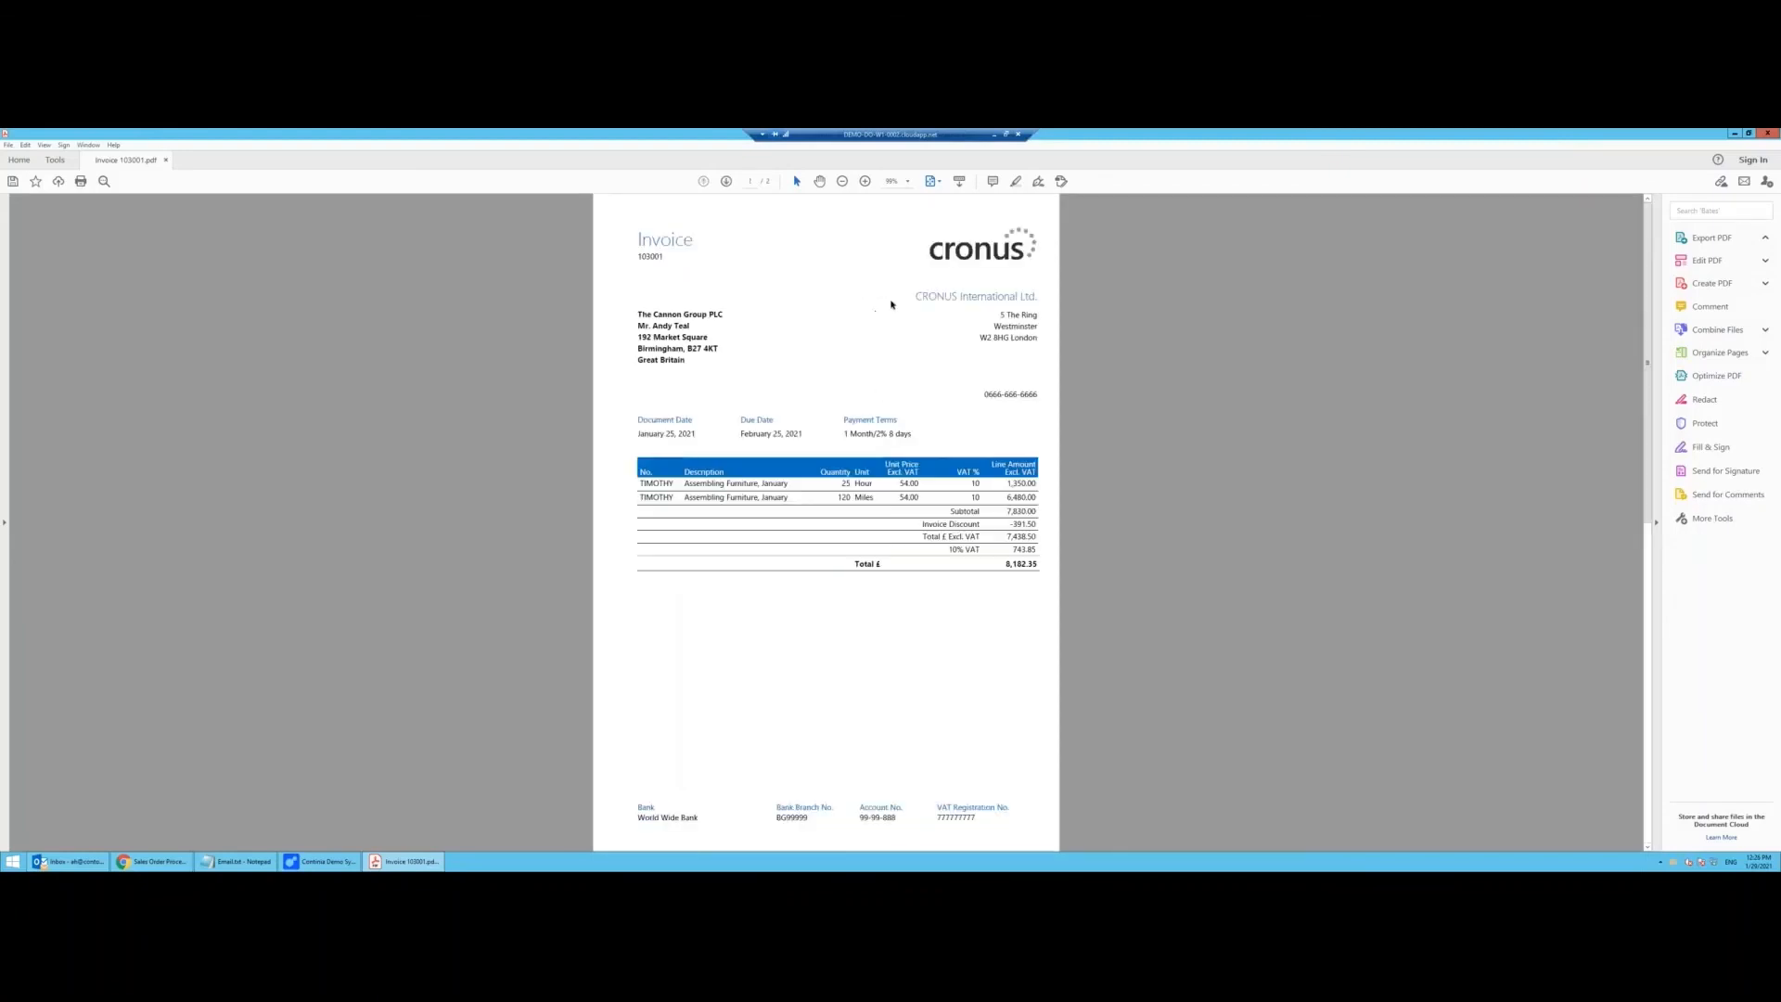
{"action": "left_click", "coordinate": [1767, 133]}
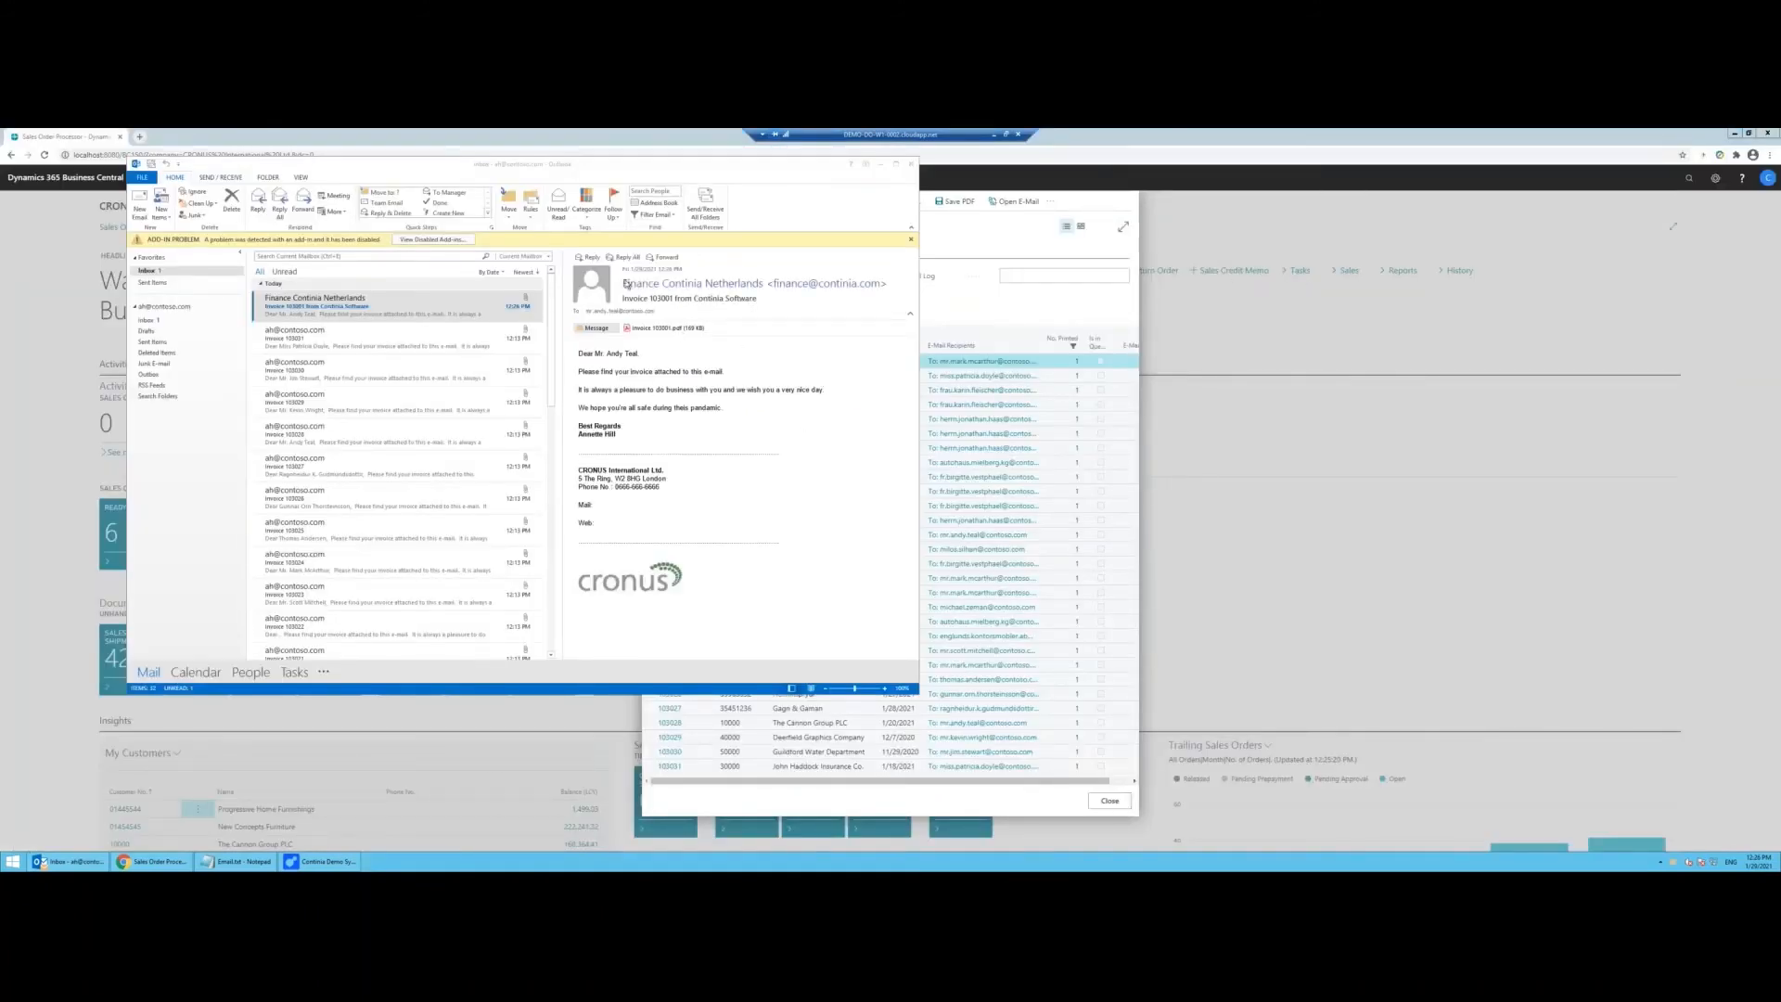
Step: Minimize Outlook to return to Business Central's Unhandled Posted Sales Invoices list
{"action": "mouse_move", "coordinate": [631, 288]}
{"action": "left_click", "coordinate": [880, 164]}
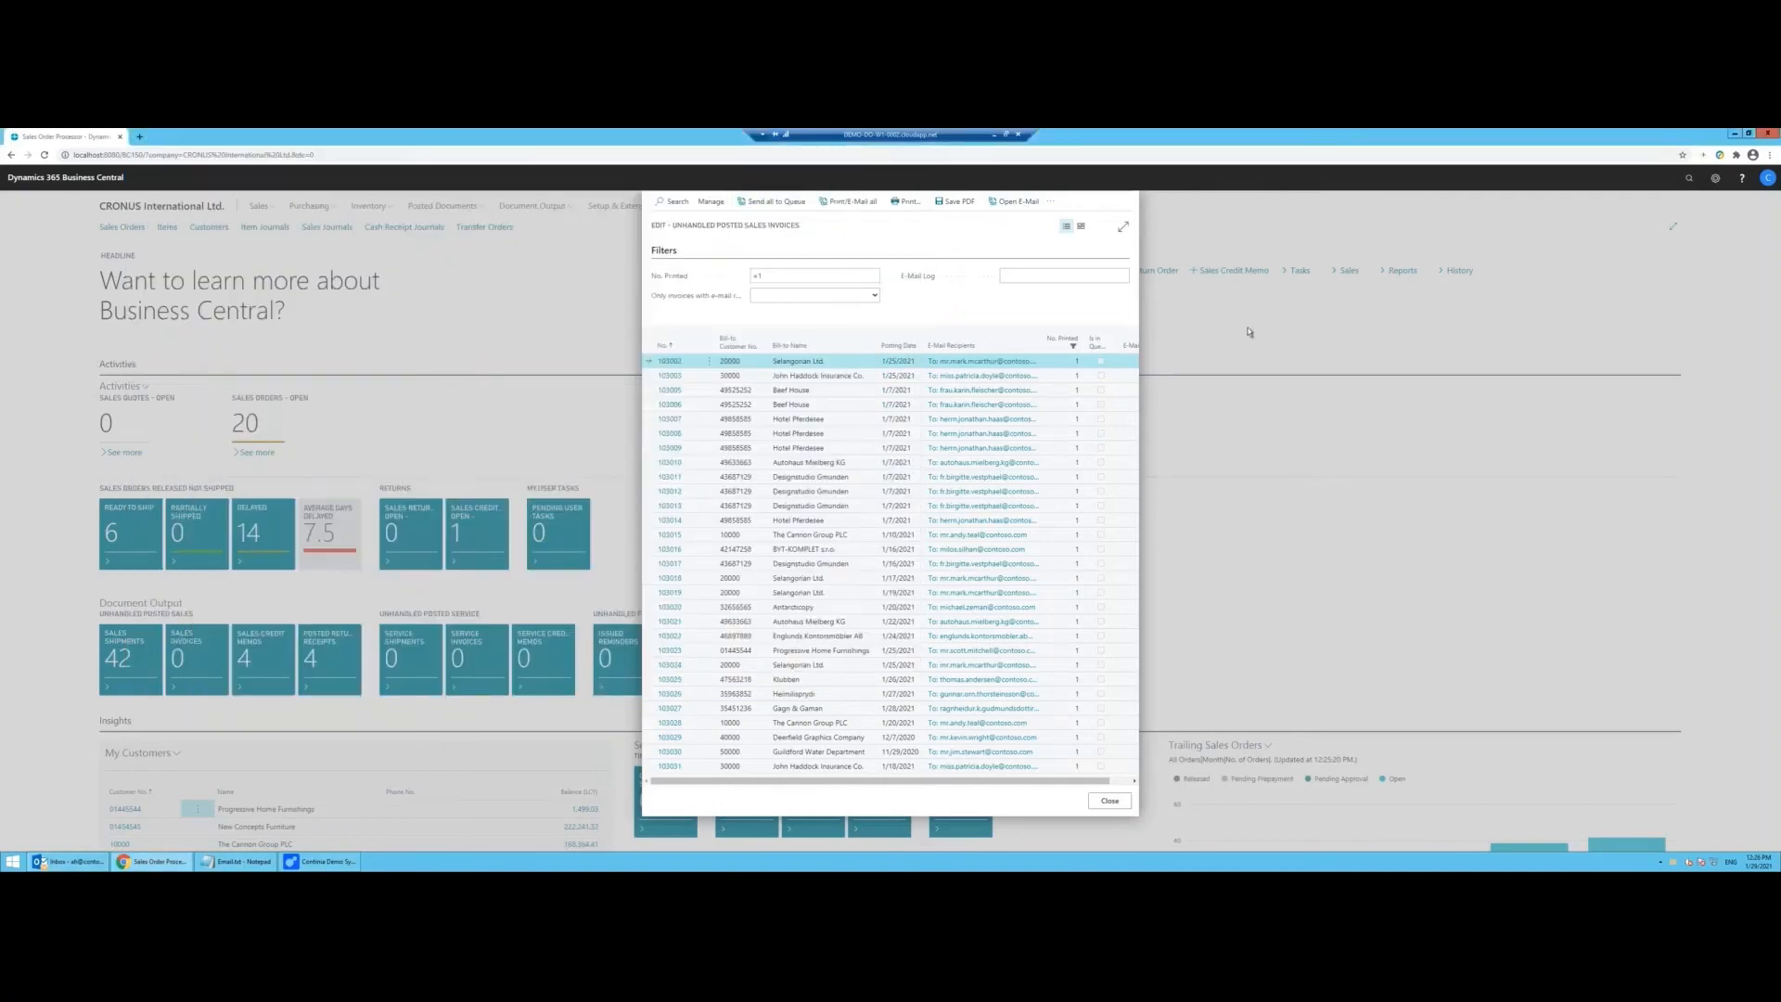
Step: Close the invoices list and go to Document Output > Customer > E-Mail/Print Statement
{"action": "left_click", "coordinate": [1110, 799]}
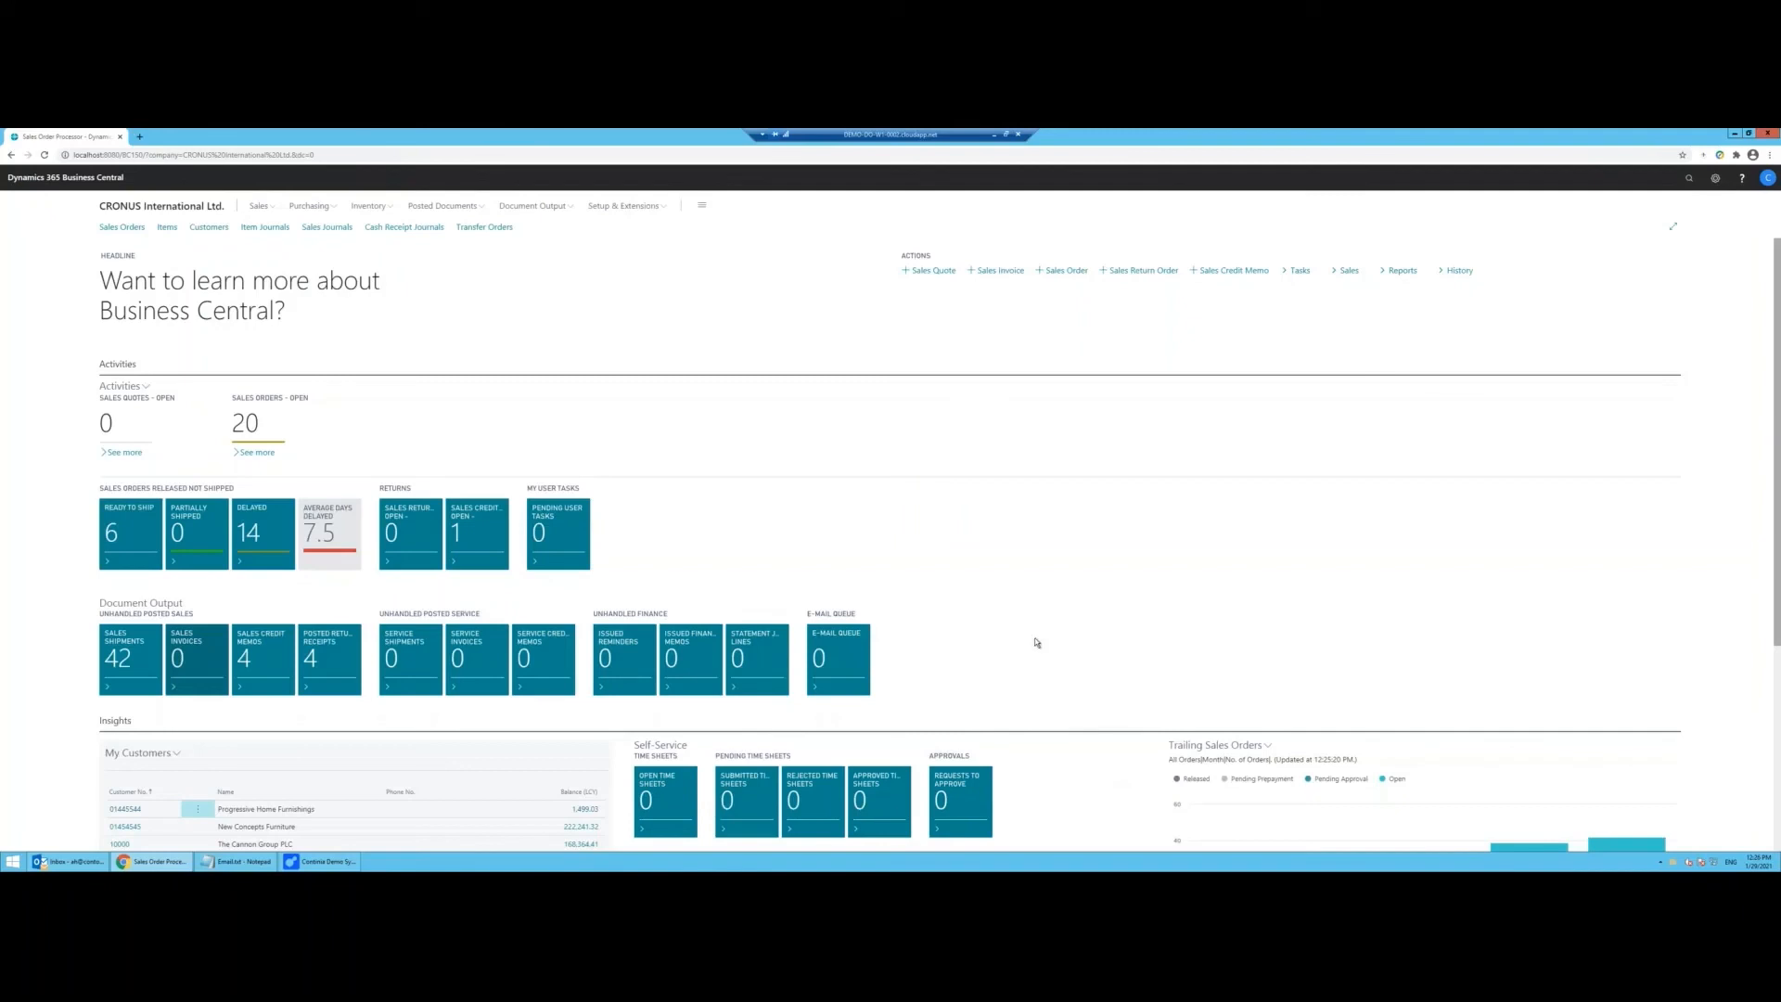
{"action": "left_click", "coordinate": [516, 208]}
{"action": "left_click", "coordinate": [117, 226]}
{"action": "left_click", "coordinate": [143, 243]}
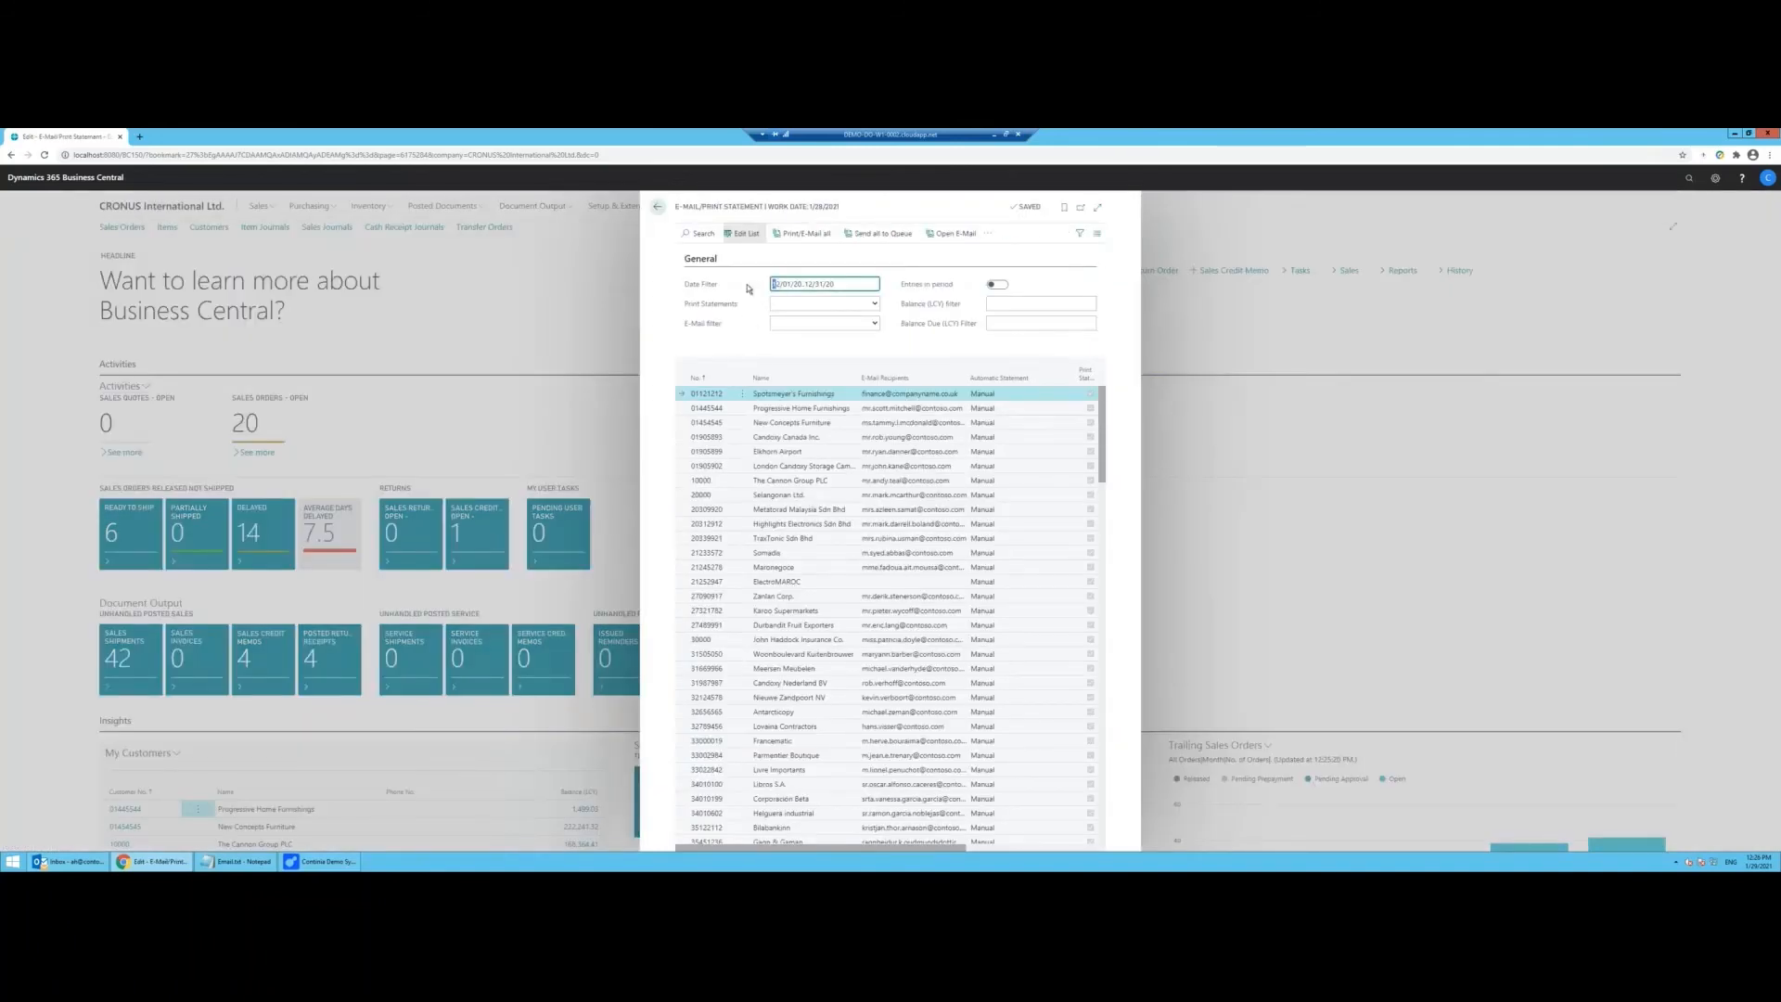
Step: E-mail statements for 01/01/20..12/31/20, limited to customers with entries in that period
{"action": "key", "text": "shift+Right"}
{"action": "type", "text": "01"}
{"action": "left_click", "coordinate": [997, 284]}
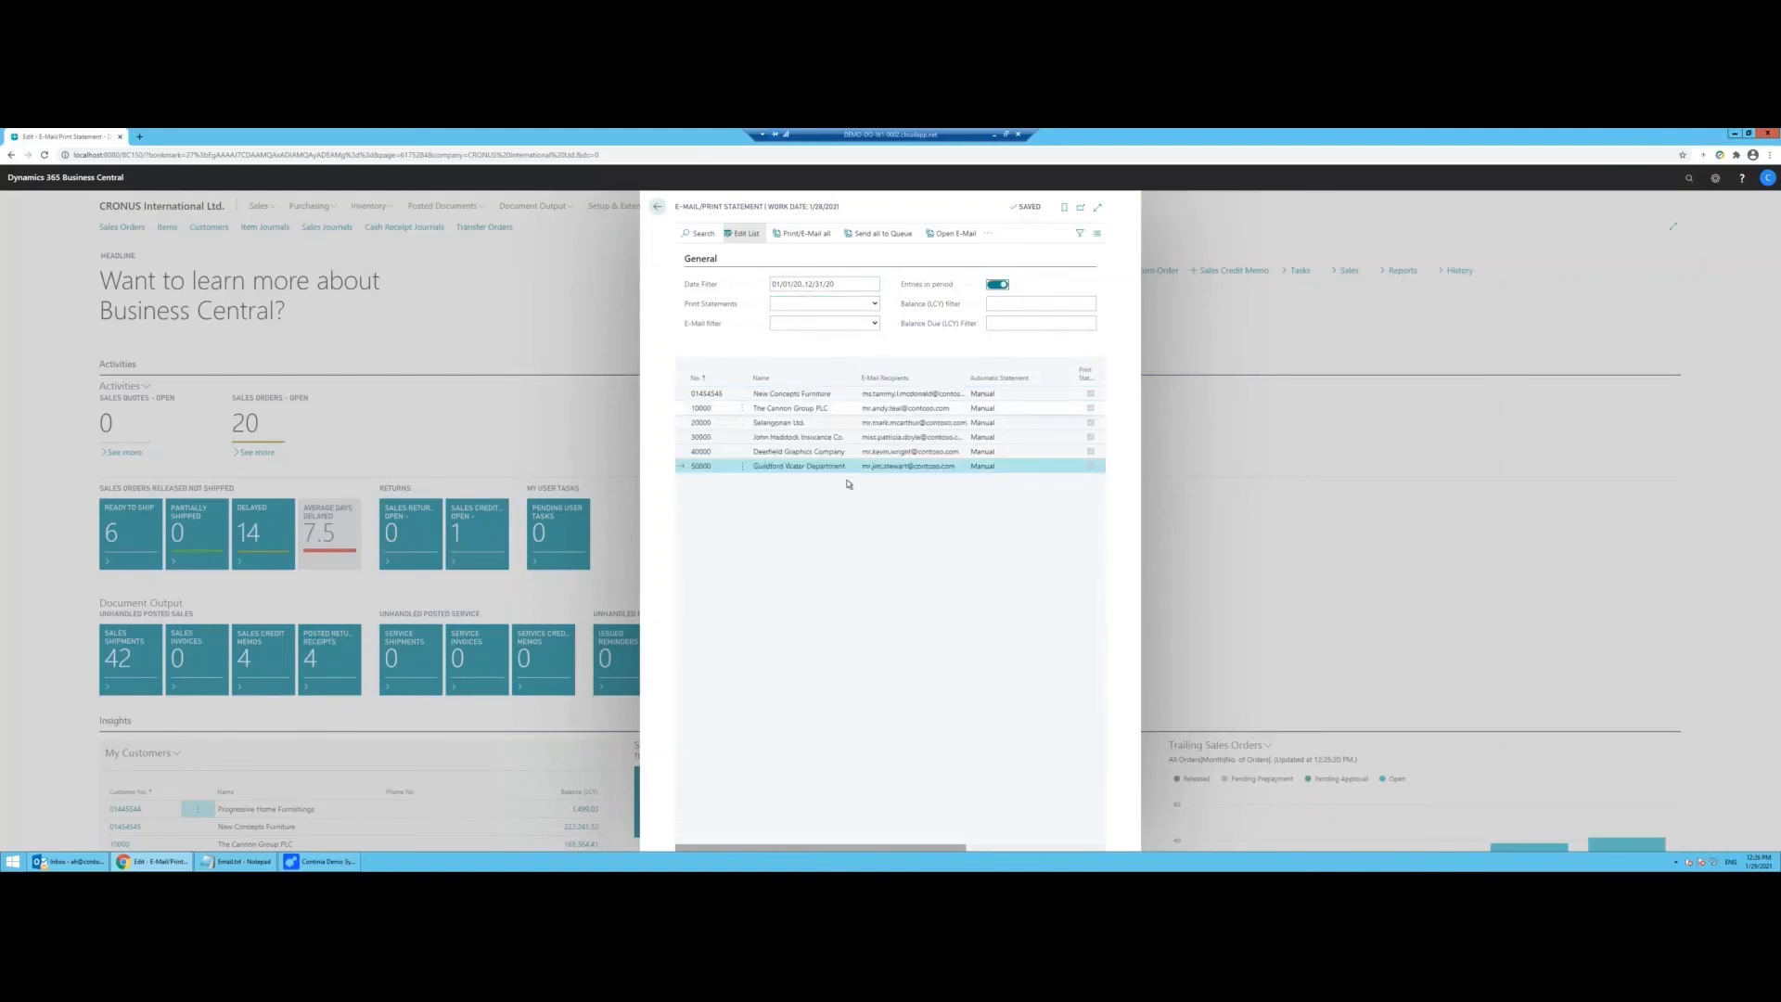
{"action": "left_click", "coordinate": [803, 233]}
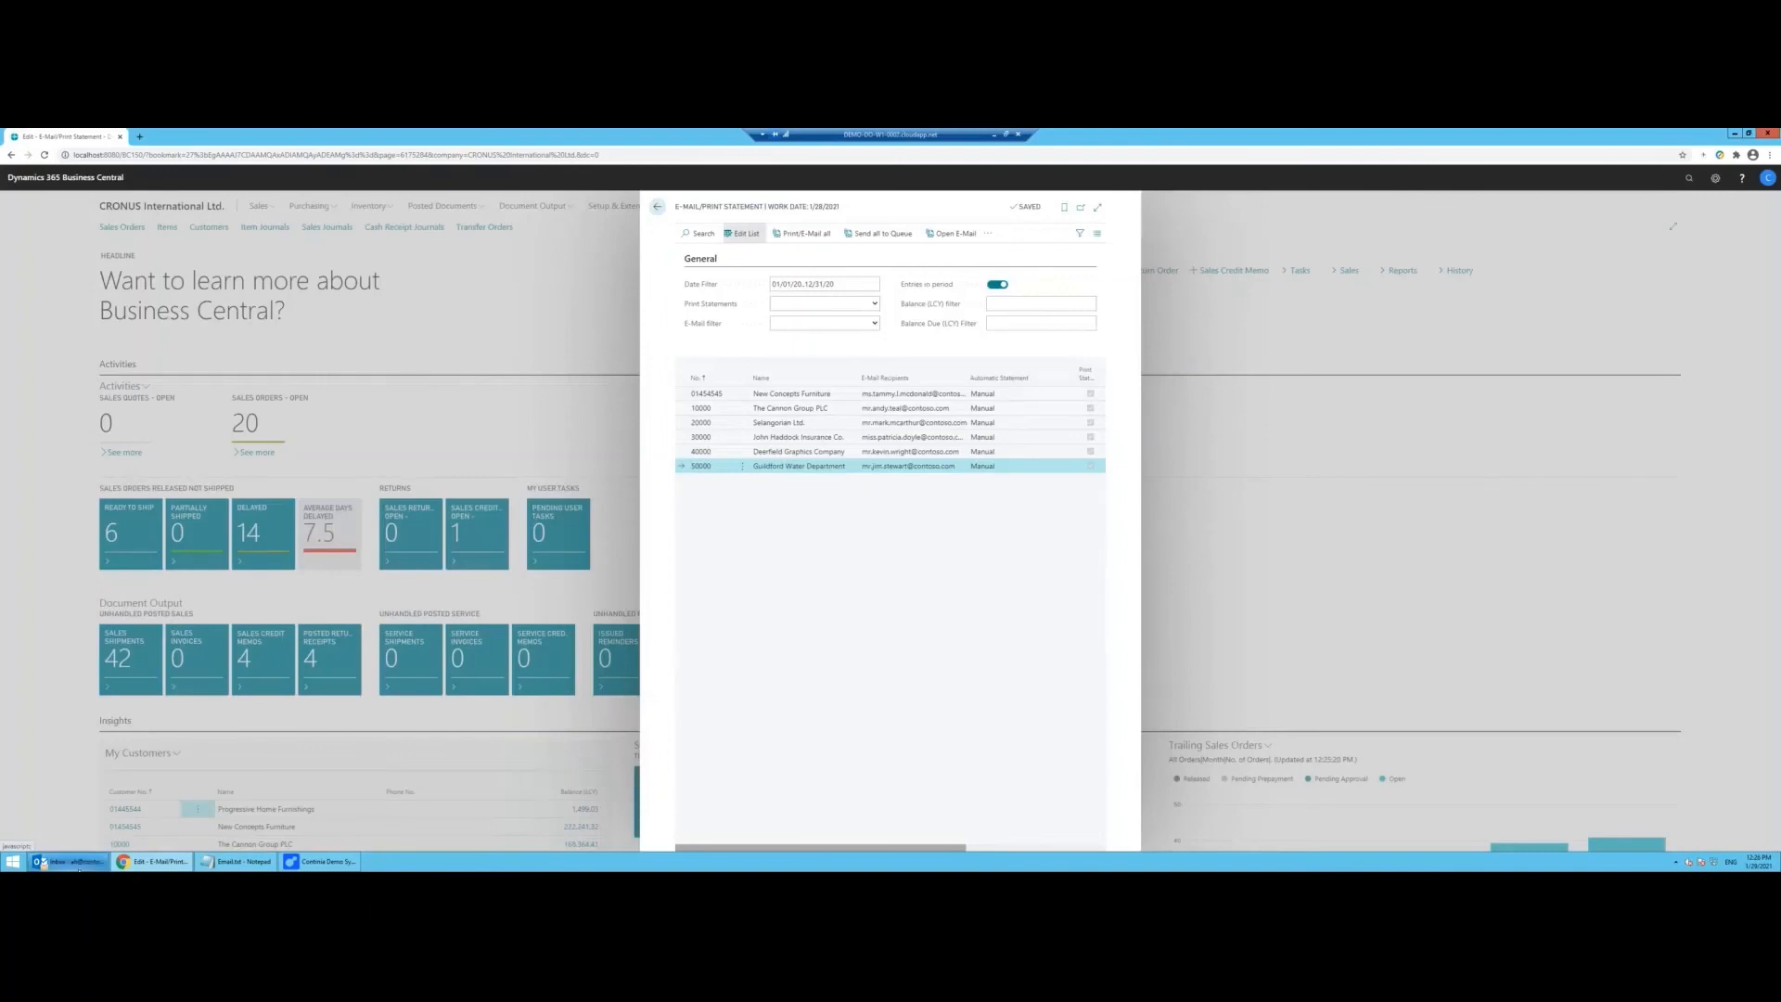
{"action": "left_click", "coordinate": [77, 864]}
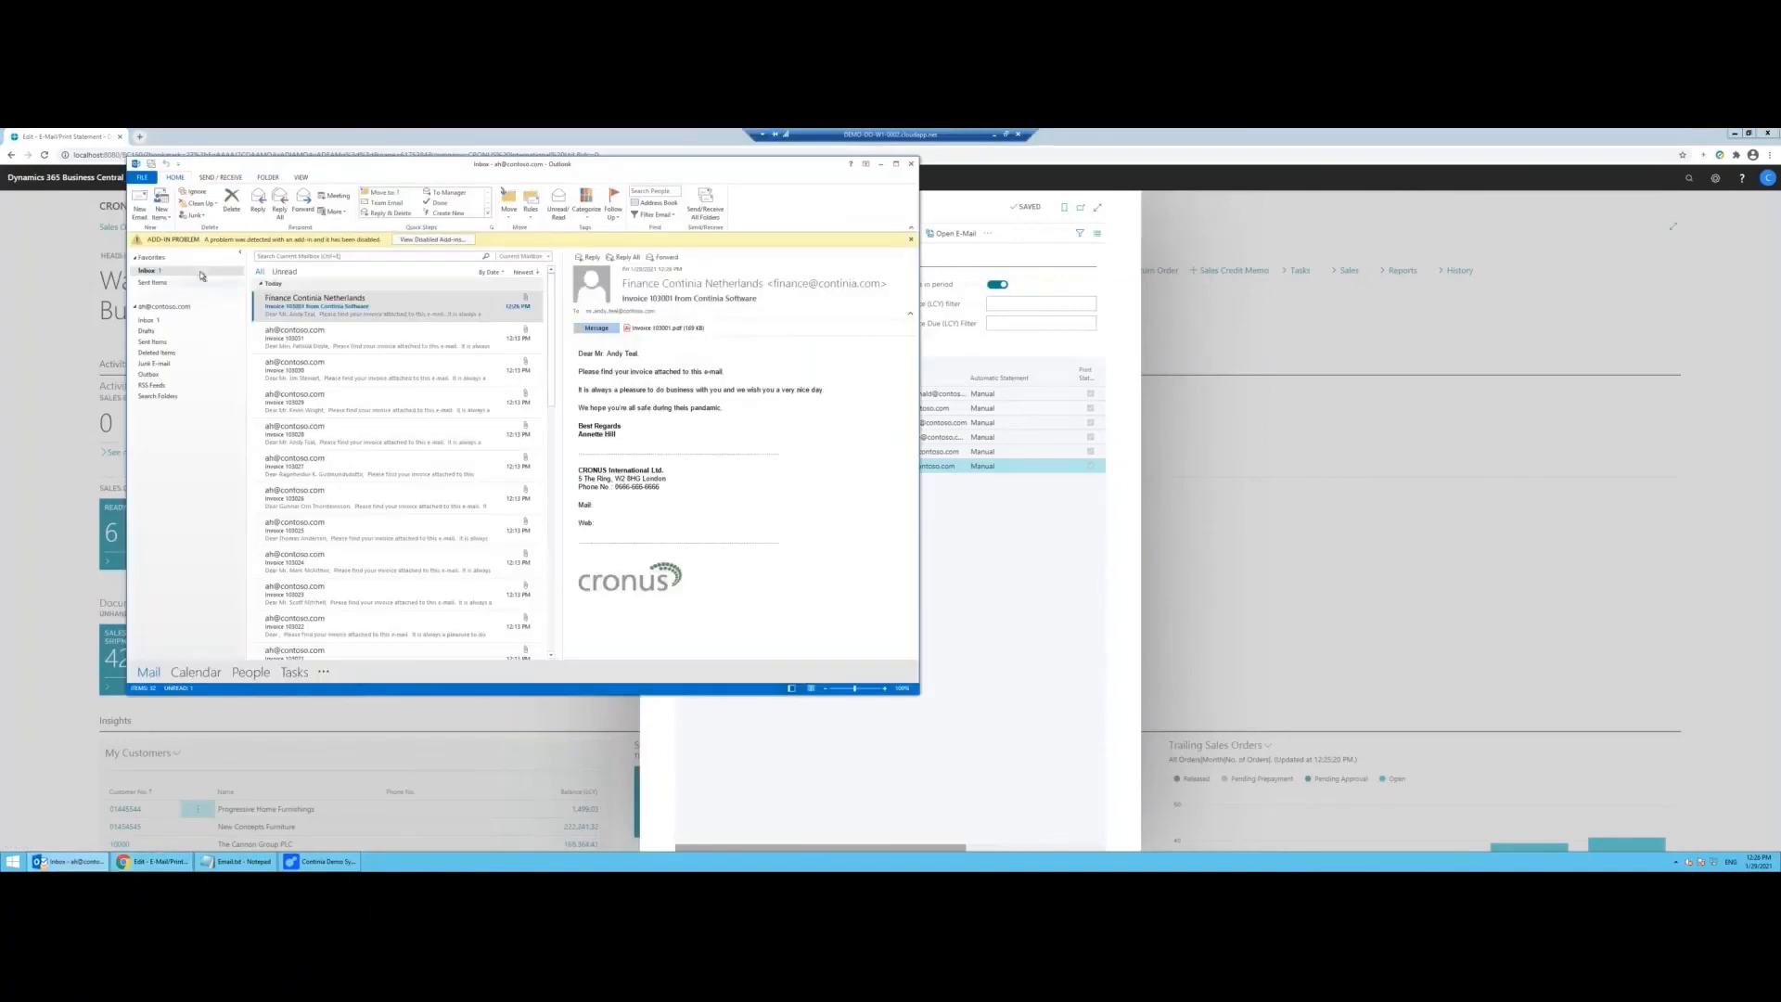
Step: Fetch new mail in Outlook and open the Statement e-mail's Statement.pdf attachment
{"action": "left_click", "coordinate": [220, 177]}
{"action": "left_click", "coordinate": [154, 206]}
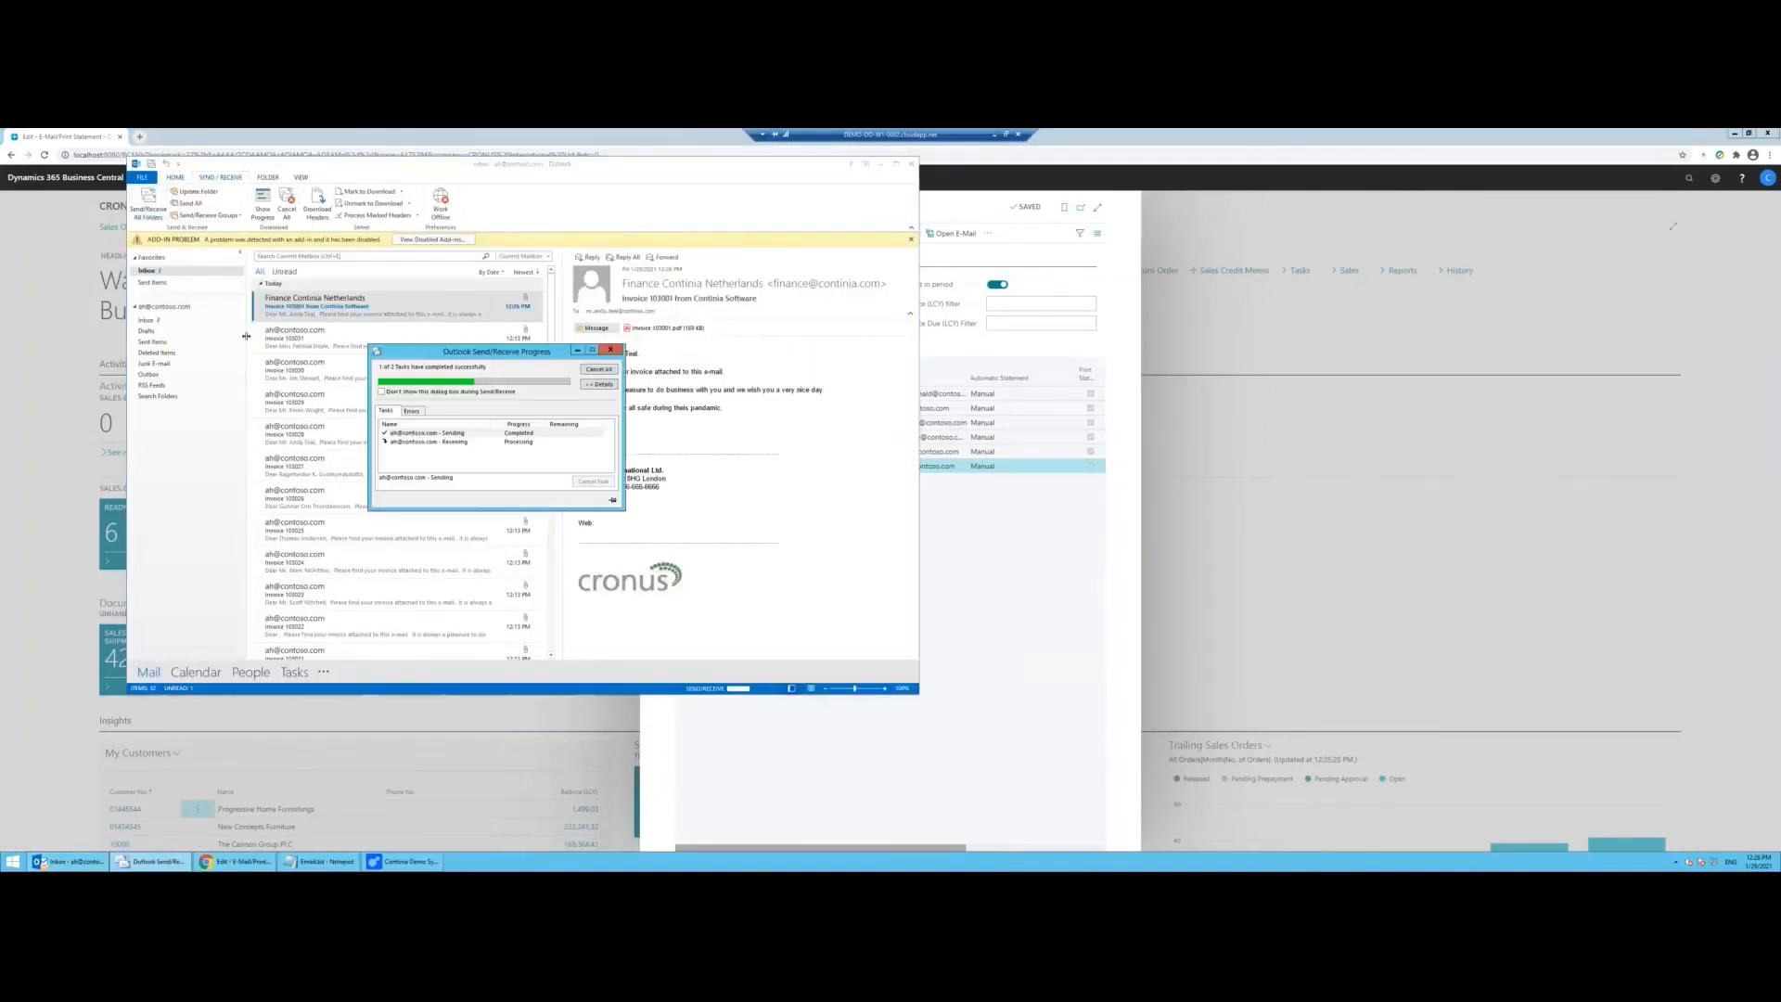
{"action": "left_click", "coordinate": [337, 315]}
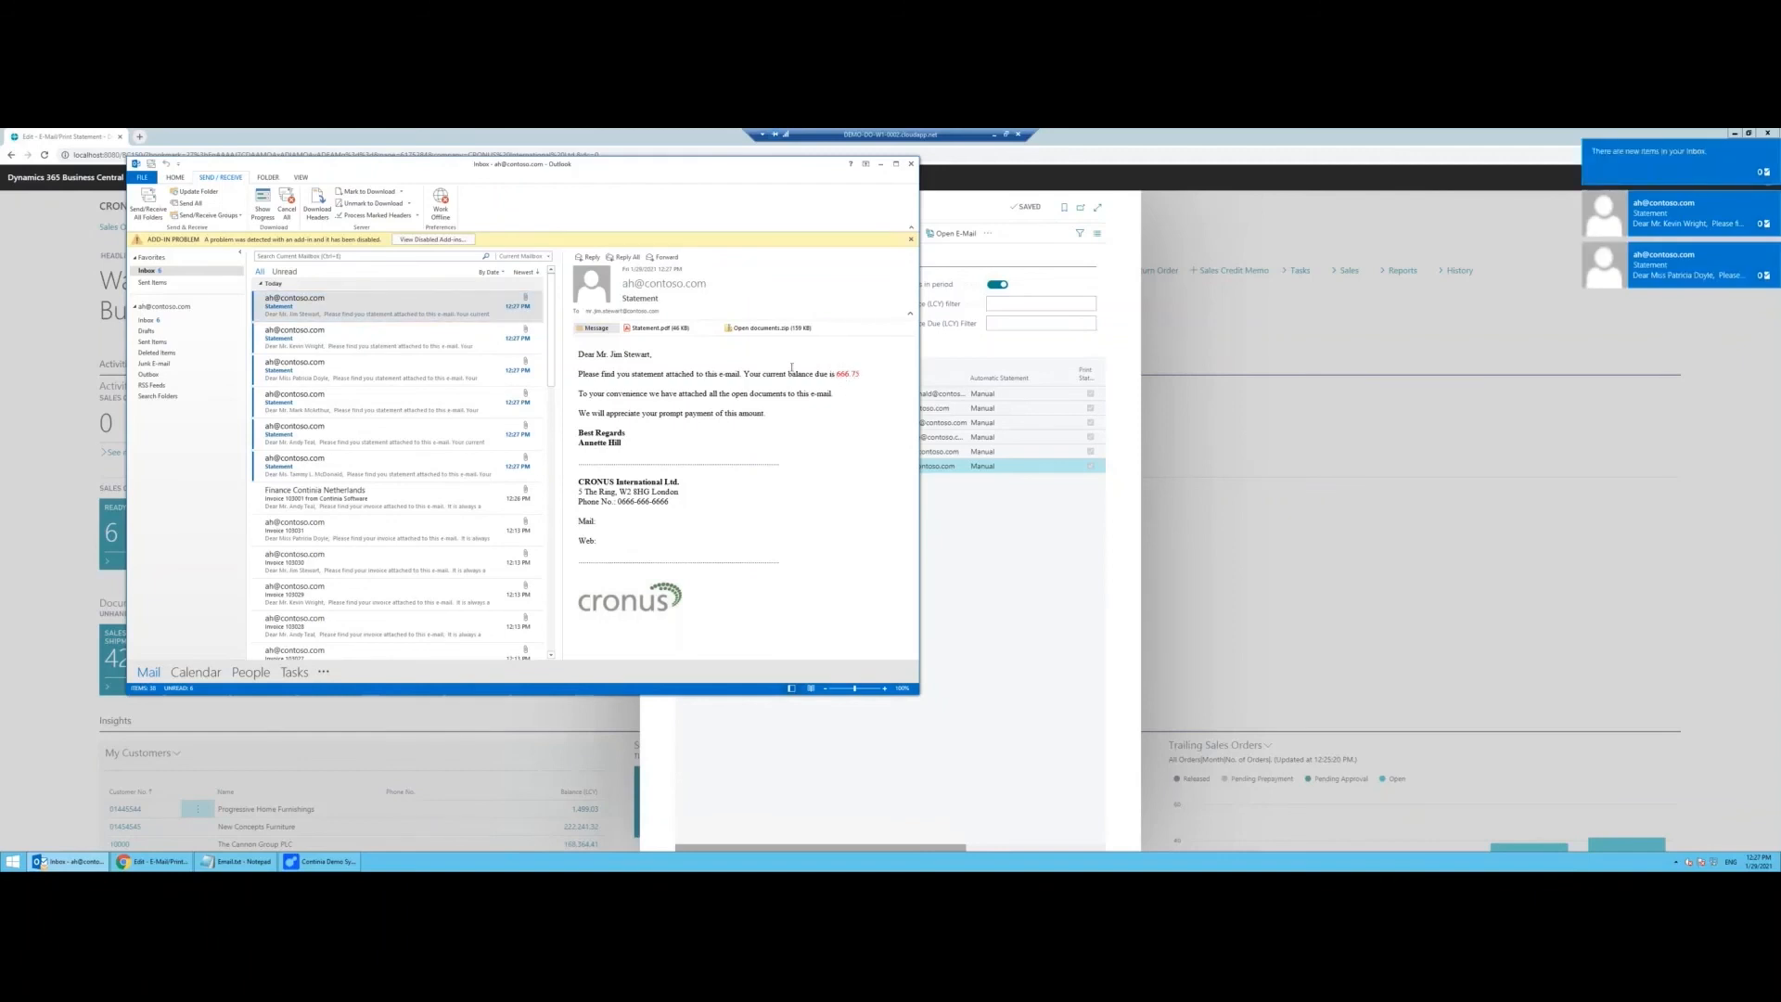
{"action": "double_click", "coordinate": [659, 328]}
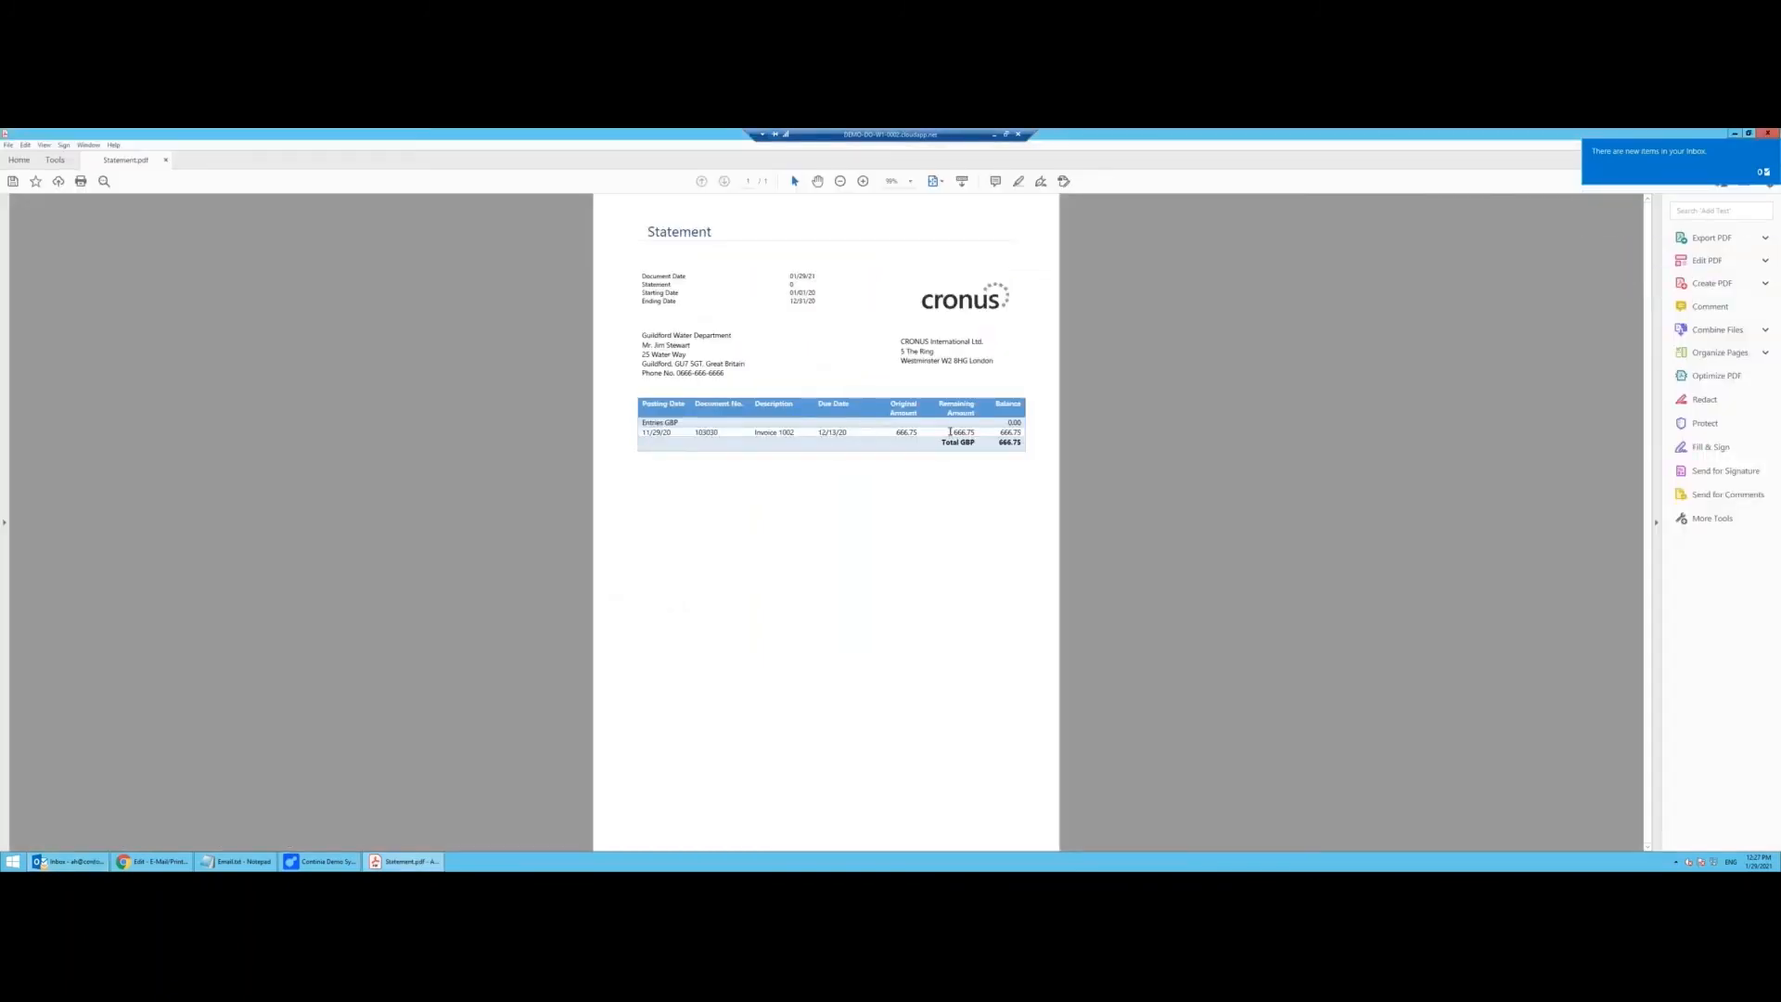
Step: Close Statement.pdf and open Invoice 103030.pdf from the Open documents.zip attachment
{"action": "left_click", "coordinate": [1773, 133]}
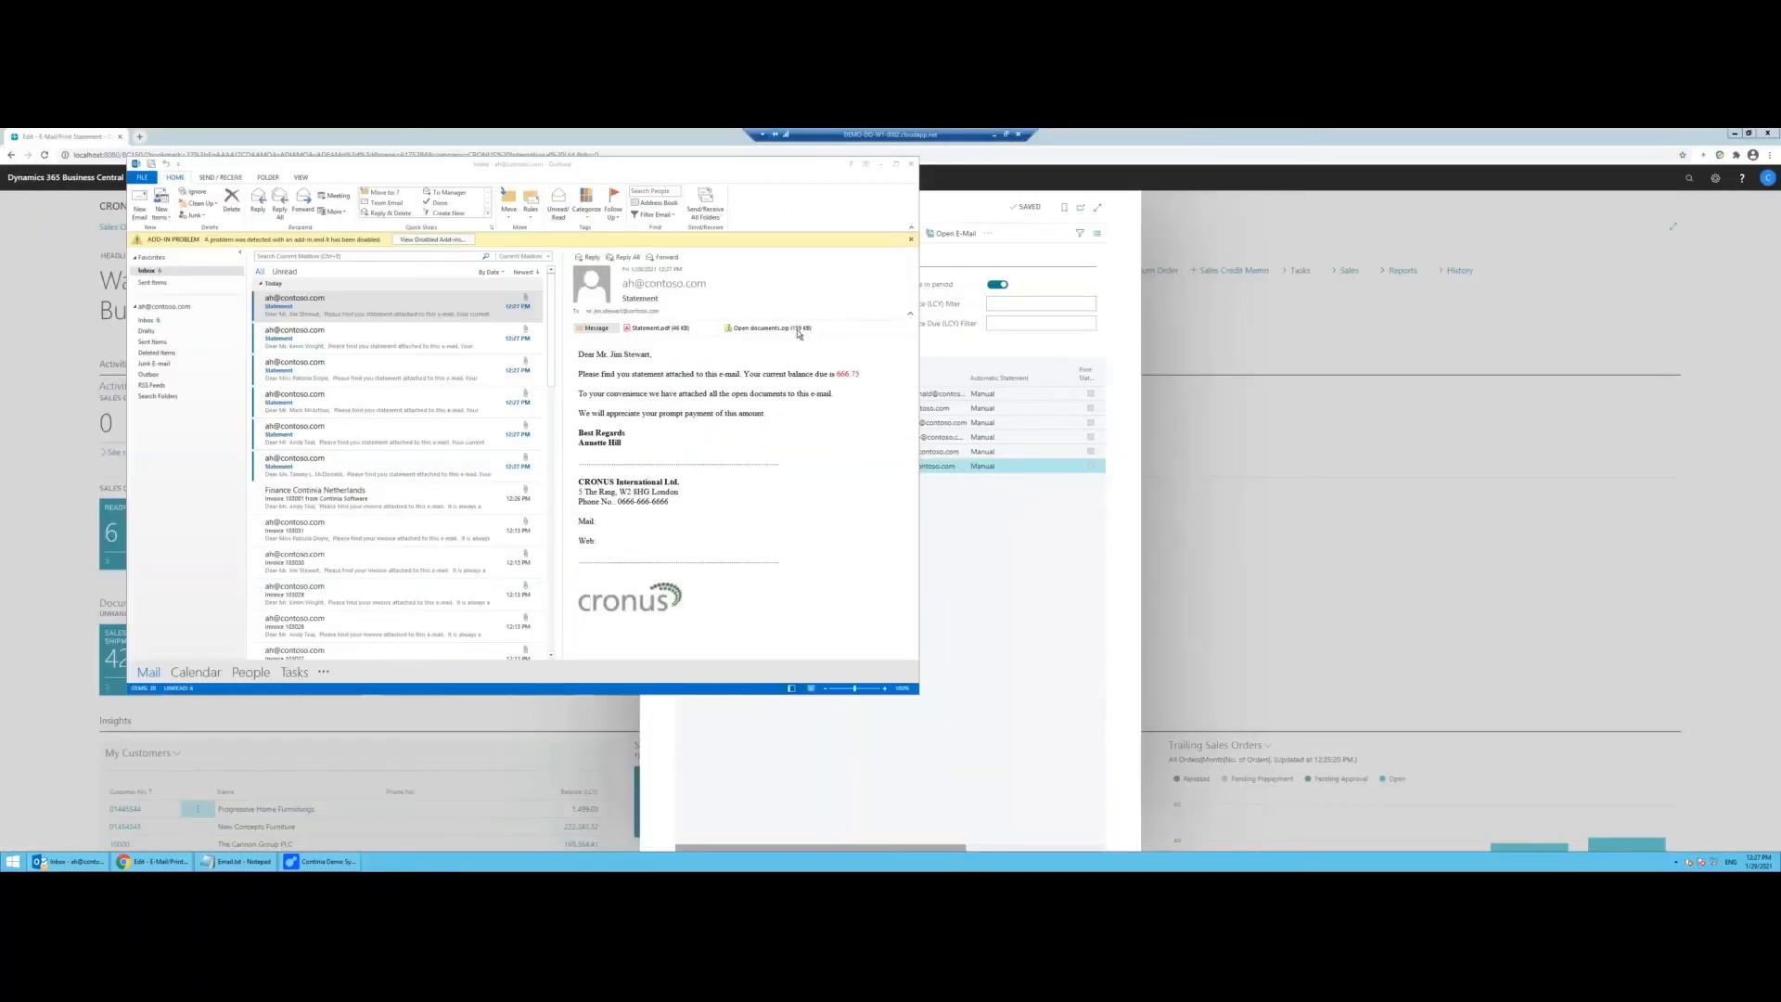
{"action": "double_click", "coordinate": [797, 334]}
{"action": "left_click", "coordinate": [468, 452]}
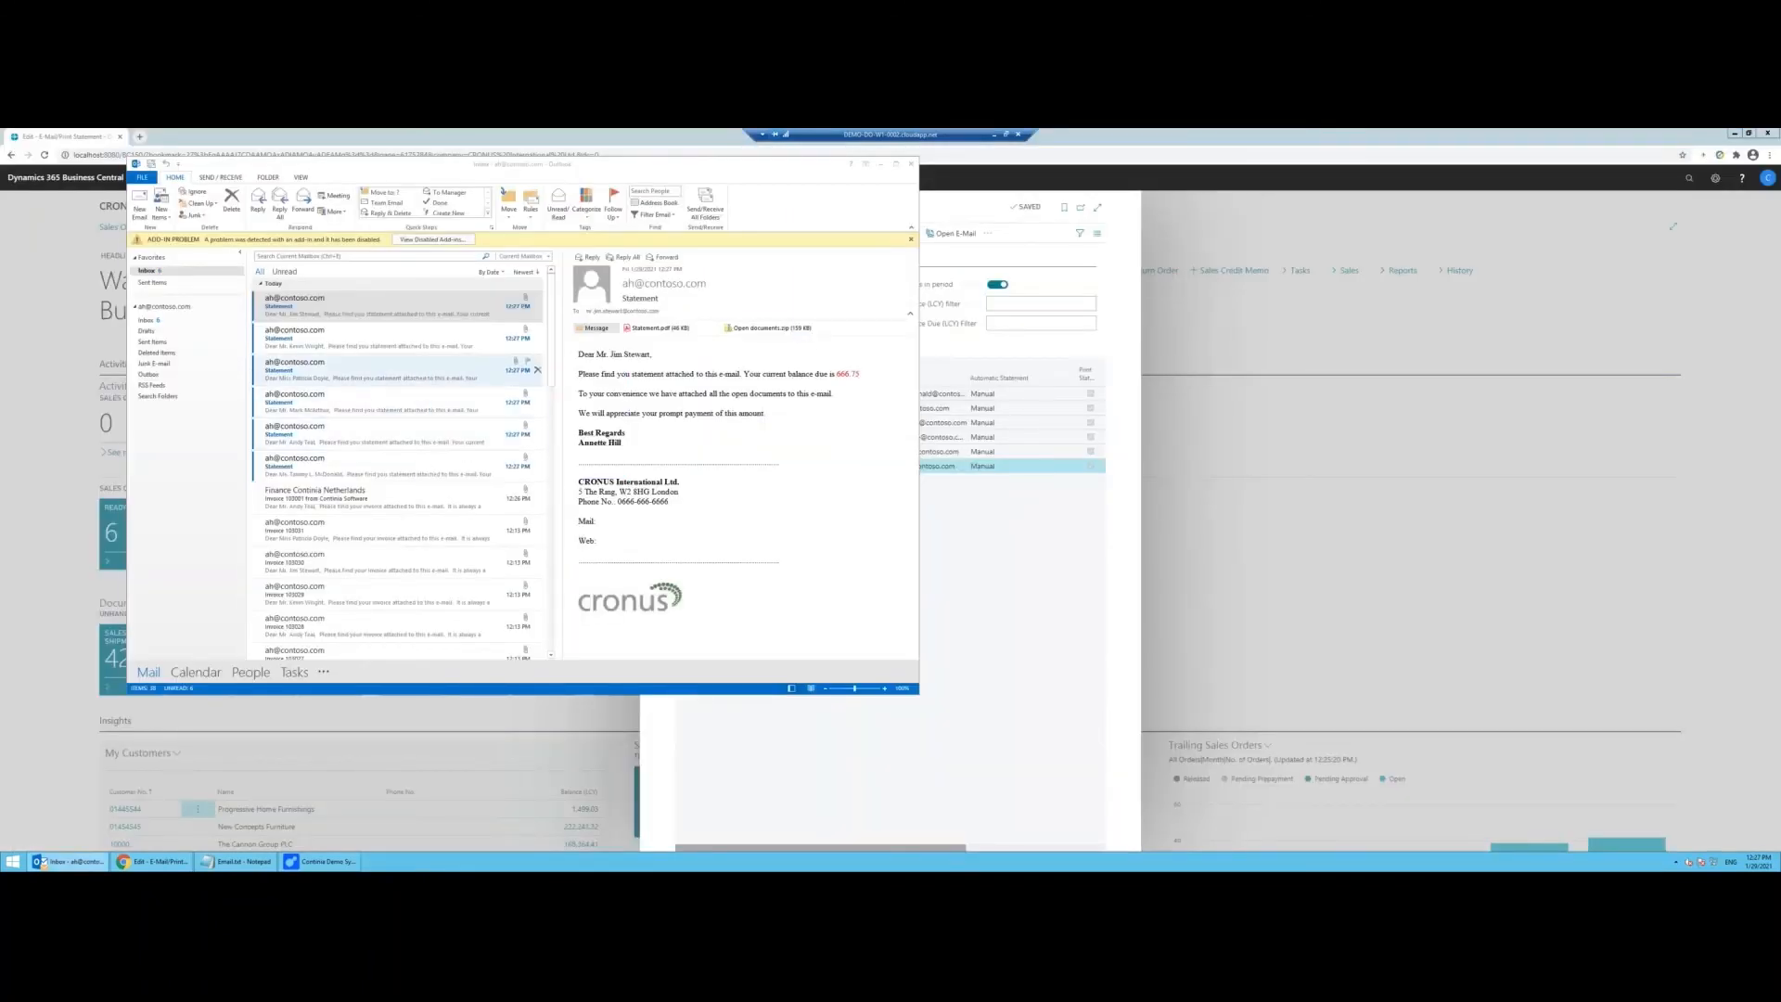
{"action": "double_click", "coordinate": [604, 337]}
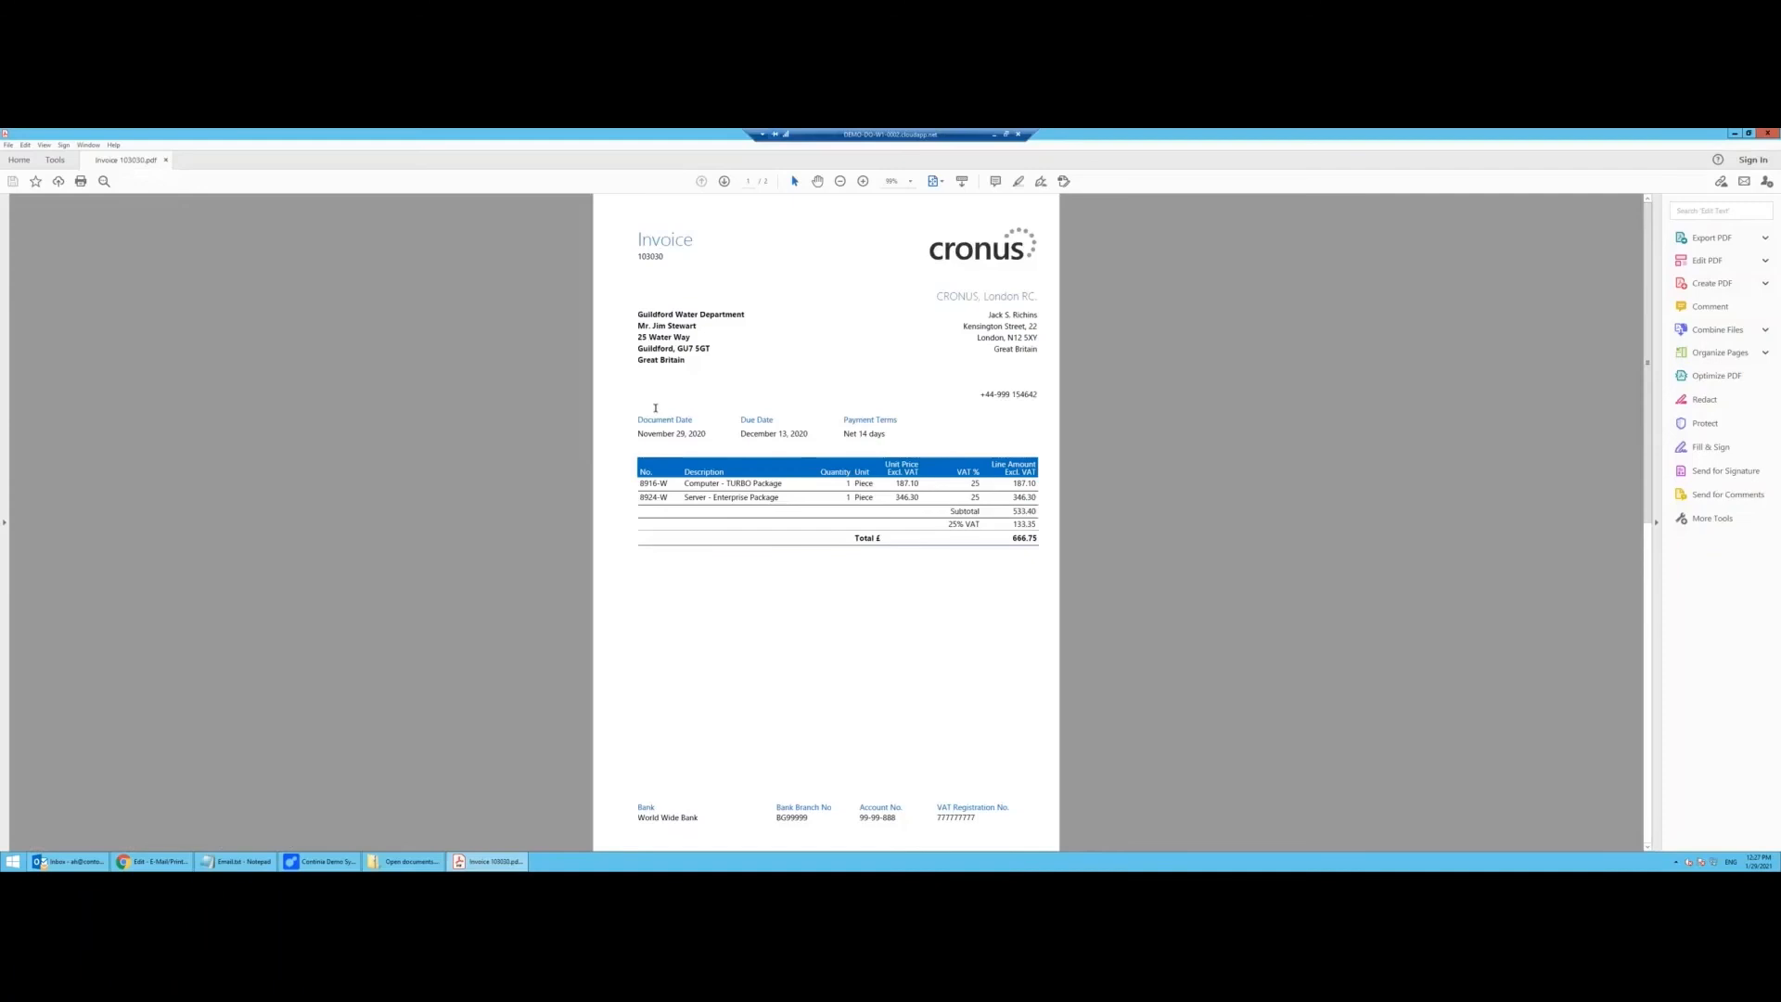